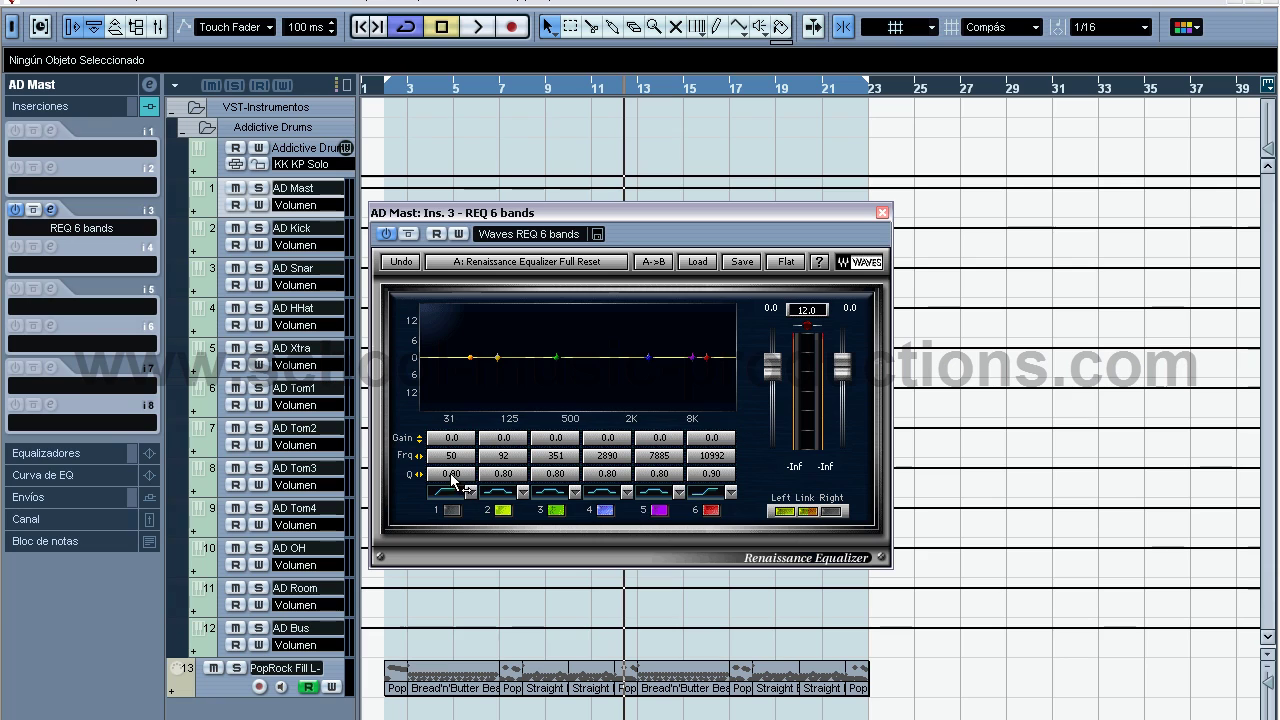
- Set EQ band 1 to a Bell filter at 80 Hz with 9.0 dB of gain
drag(451, 460, 480, 461)
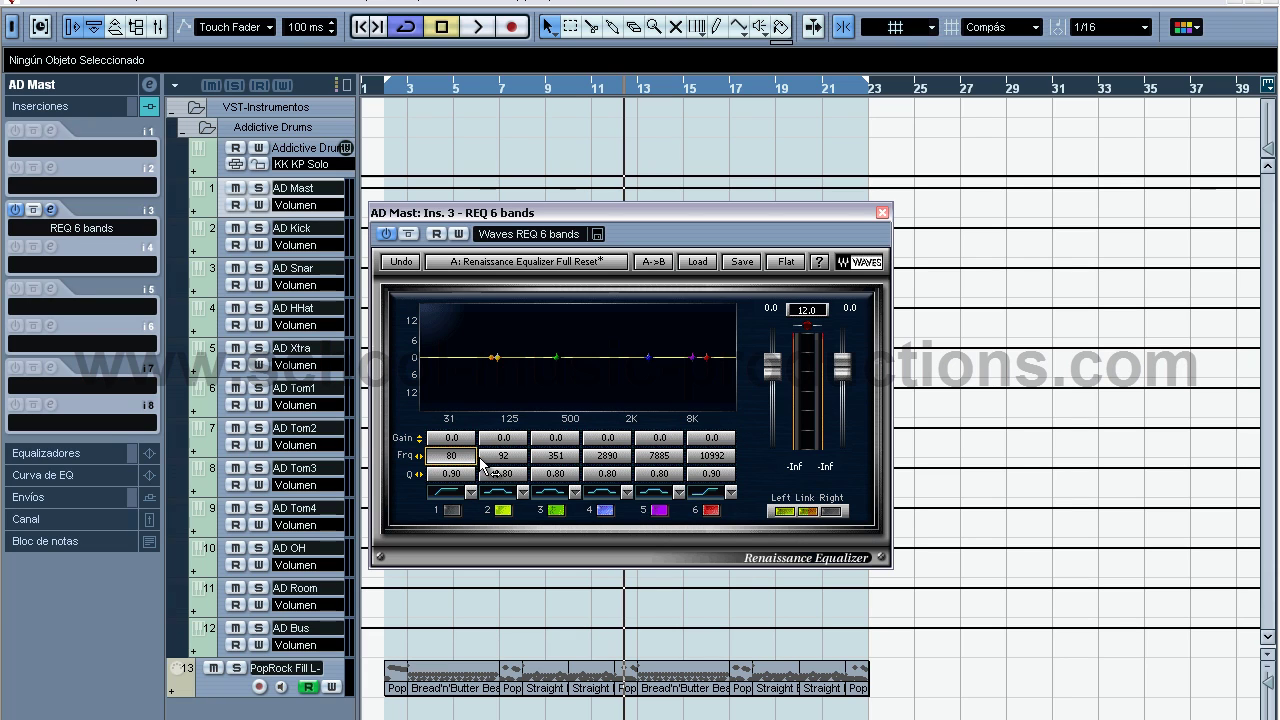
click(470, 493)
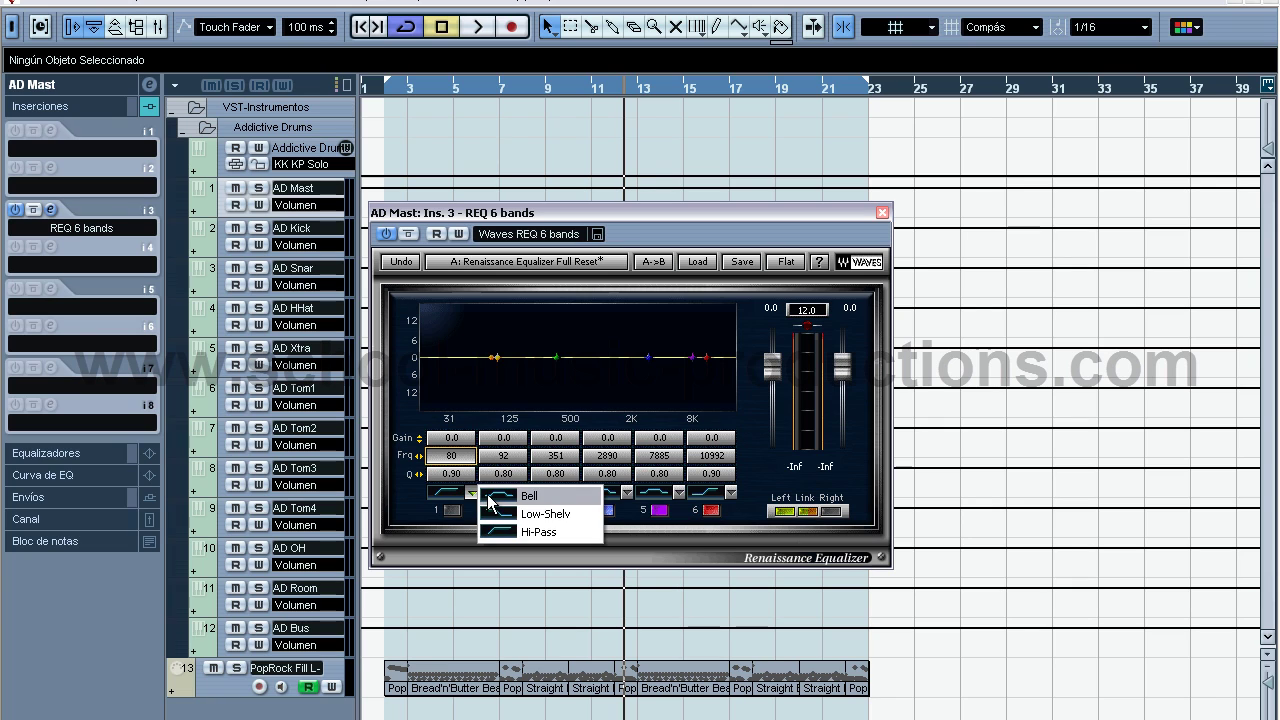
click(510, 496)
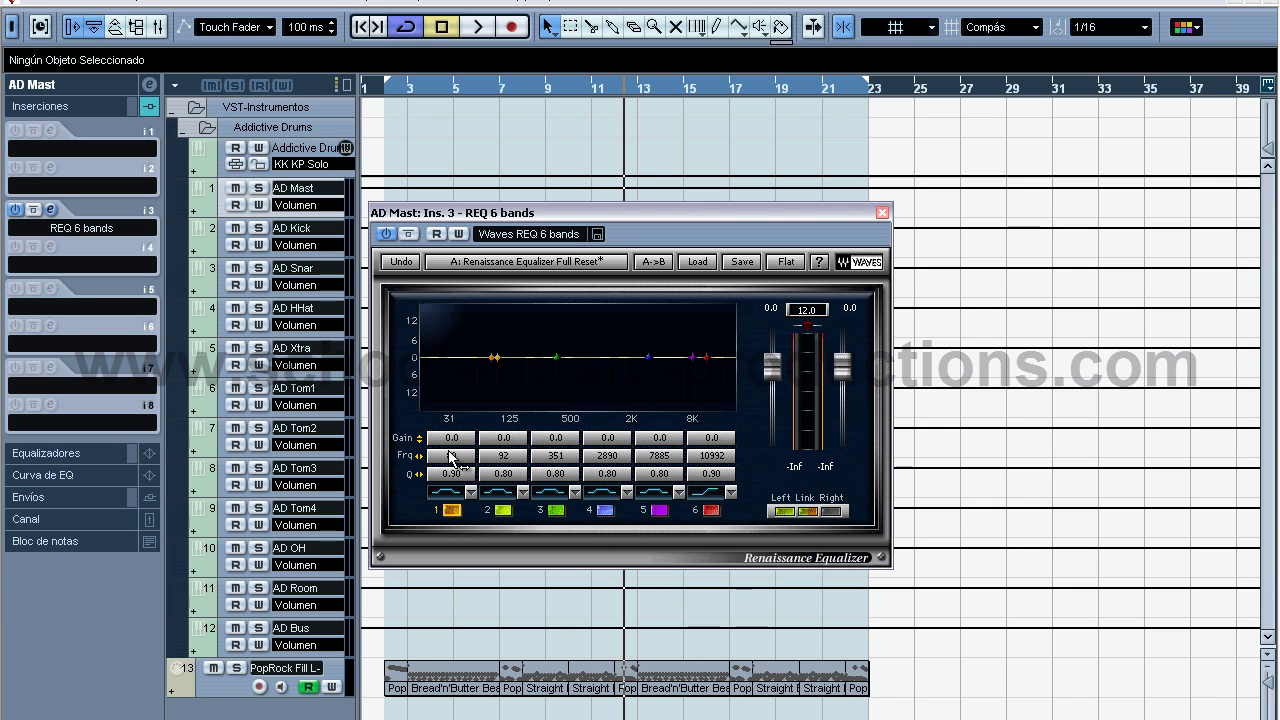
drag(452, 440, 458, 392)
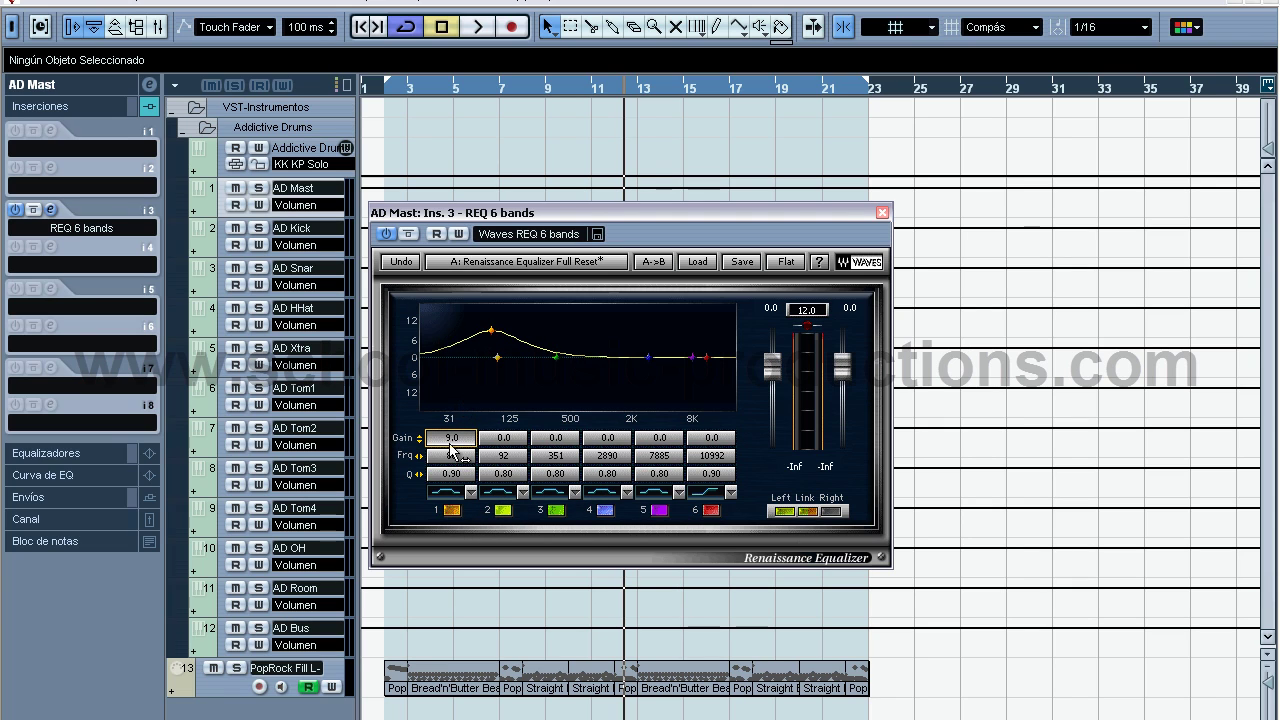
- Play the drums from the left locator, trim the equalizer output to -4.3 dB and audition the result
key(KP_1)
key(space)
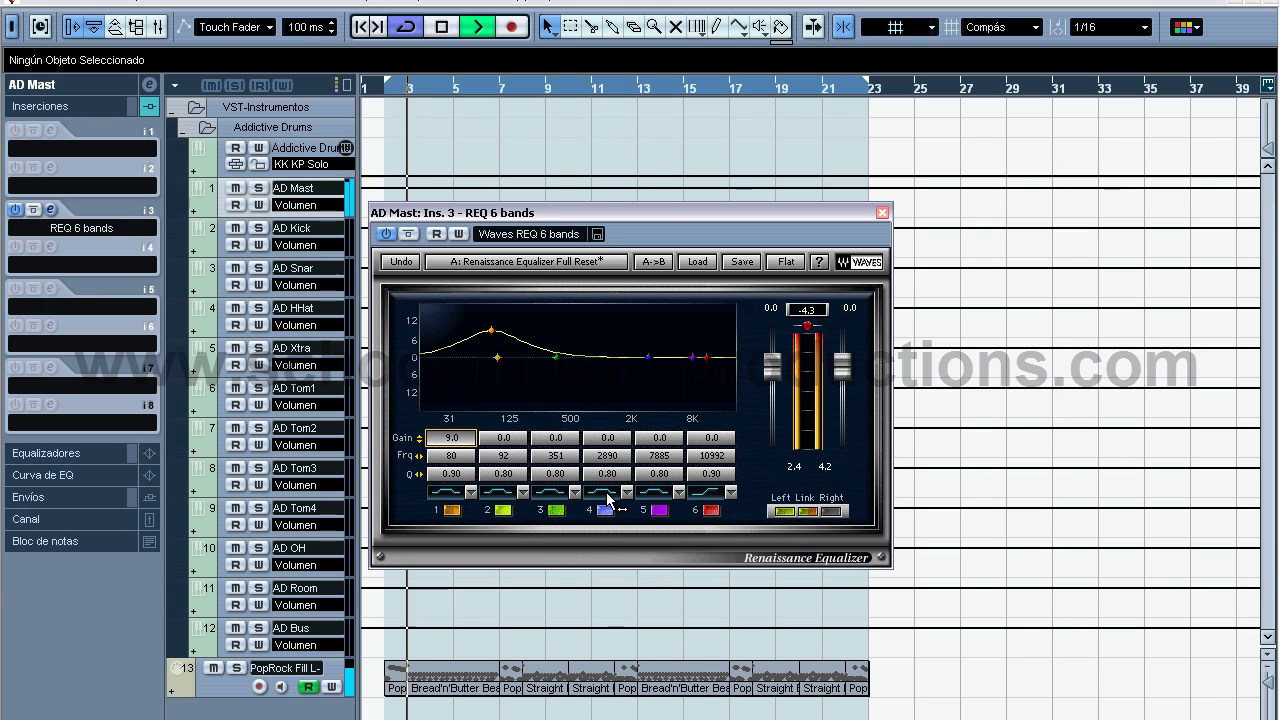
click(809, 313)
key(space)
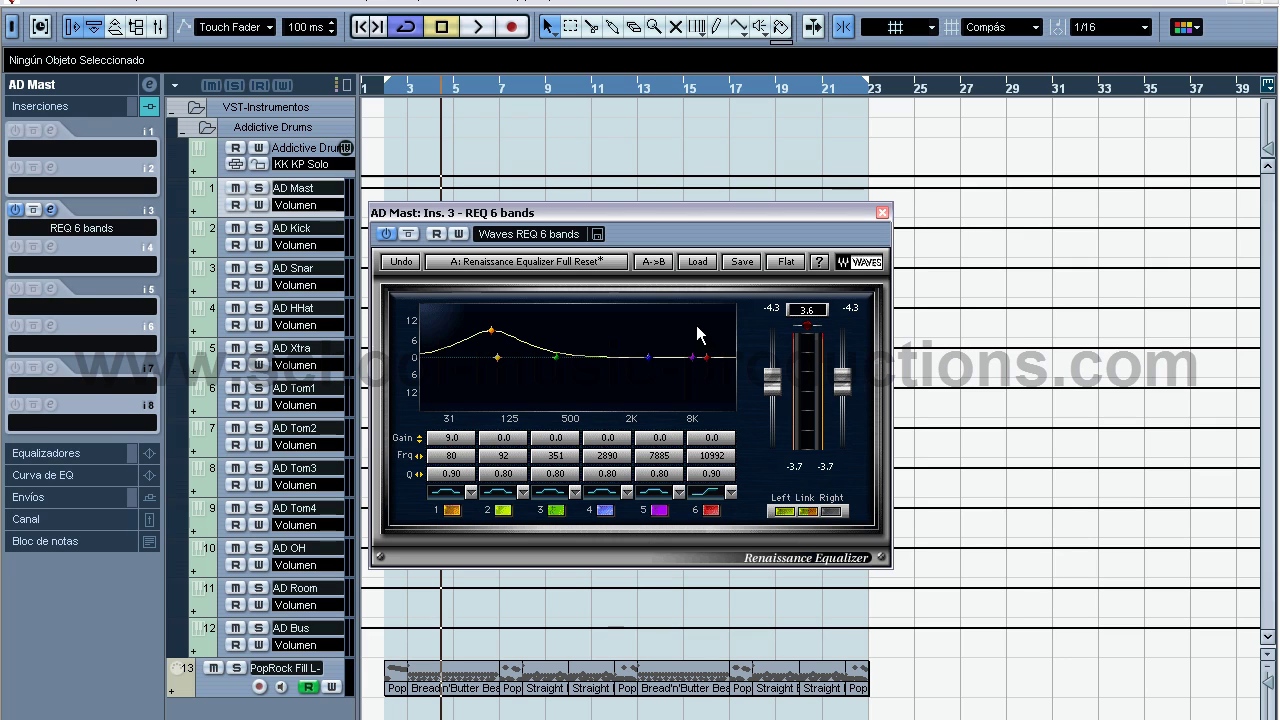
key(space)
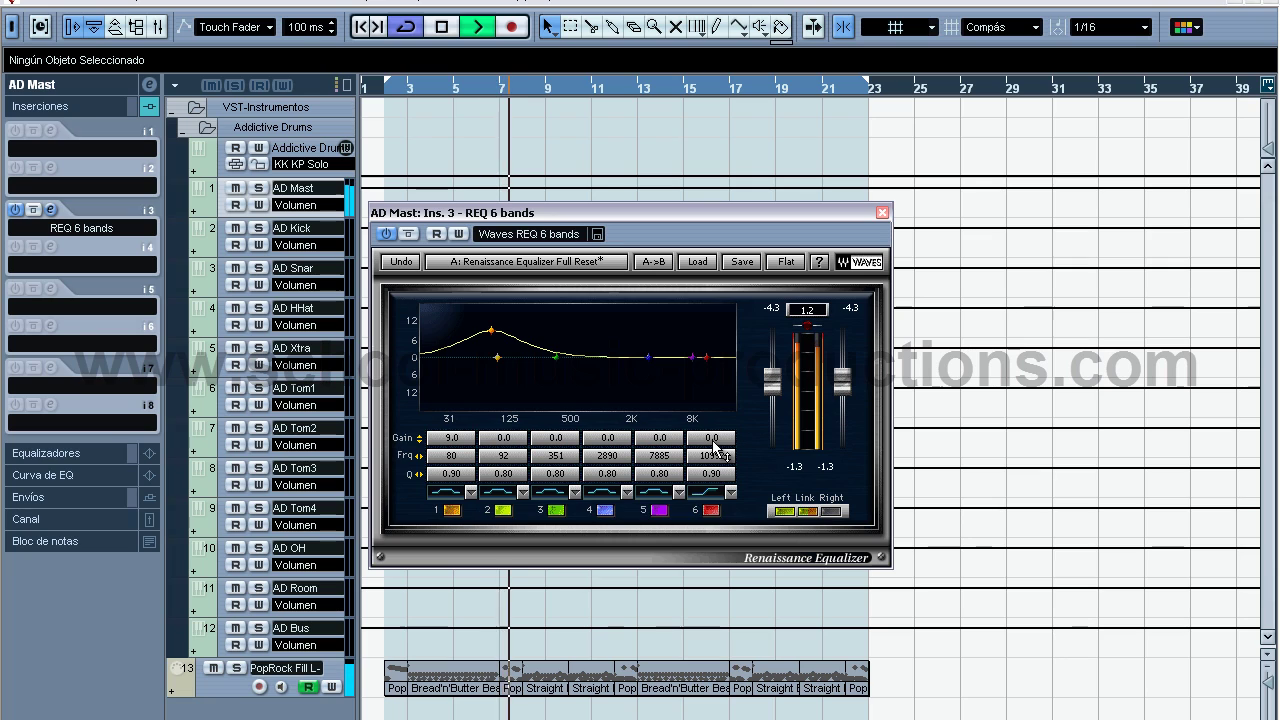
key(space)
- Boost EQ band 6 by 5.0 dB at 8787 Hz and resume playback
drag(712, 446, 703, 409)
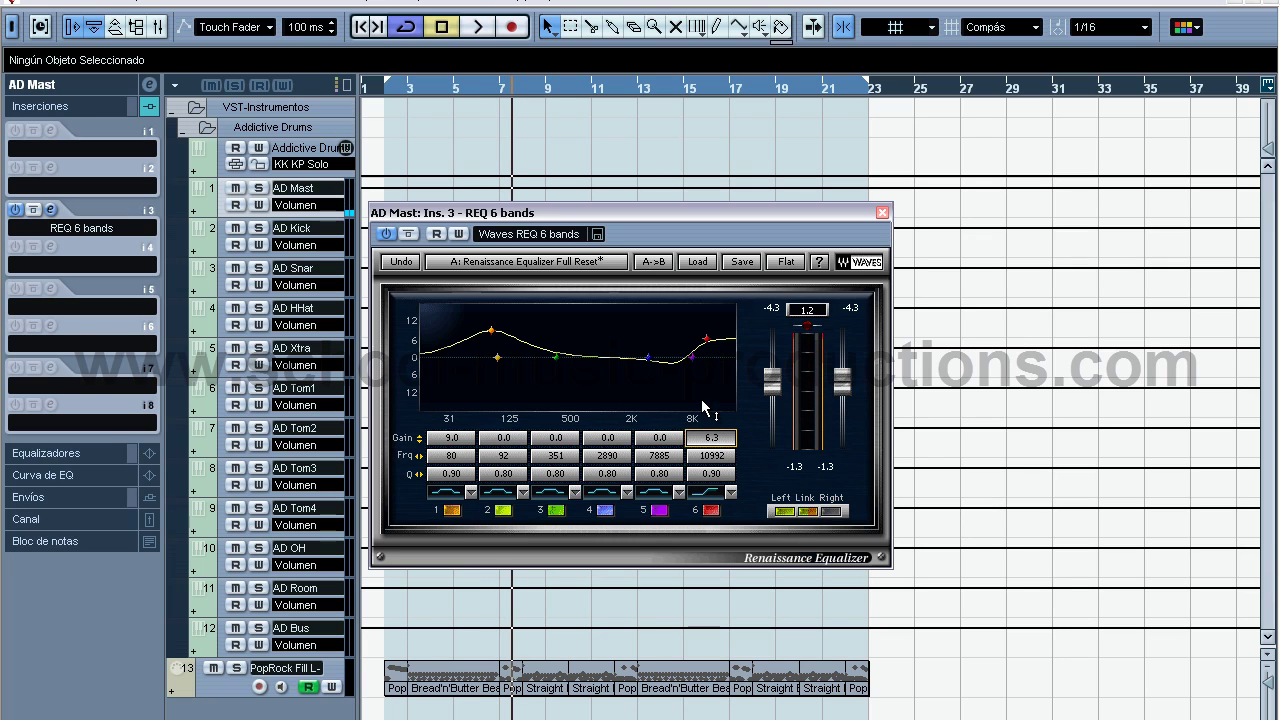
mouse_move(717, 464)
mouse_down()
mouse_move(698, 468)
mouse_move(720, 472)
mouse_up()
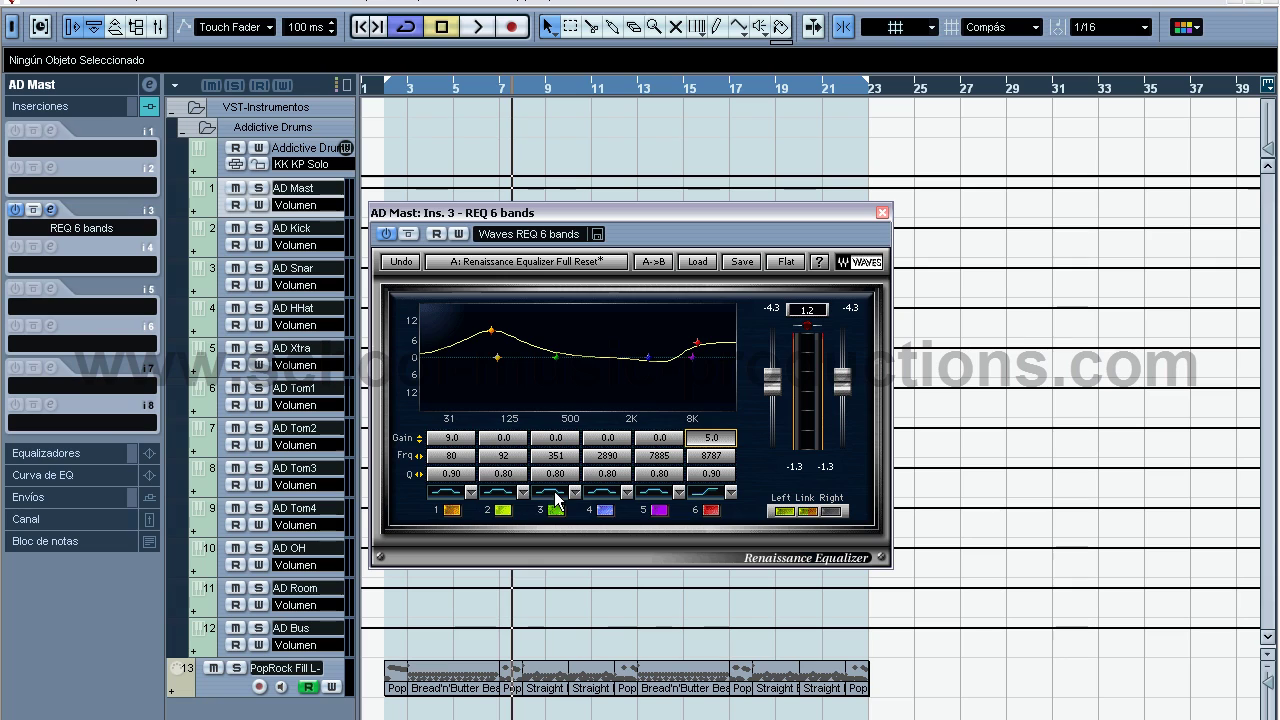
key(space)
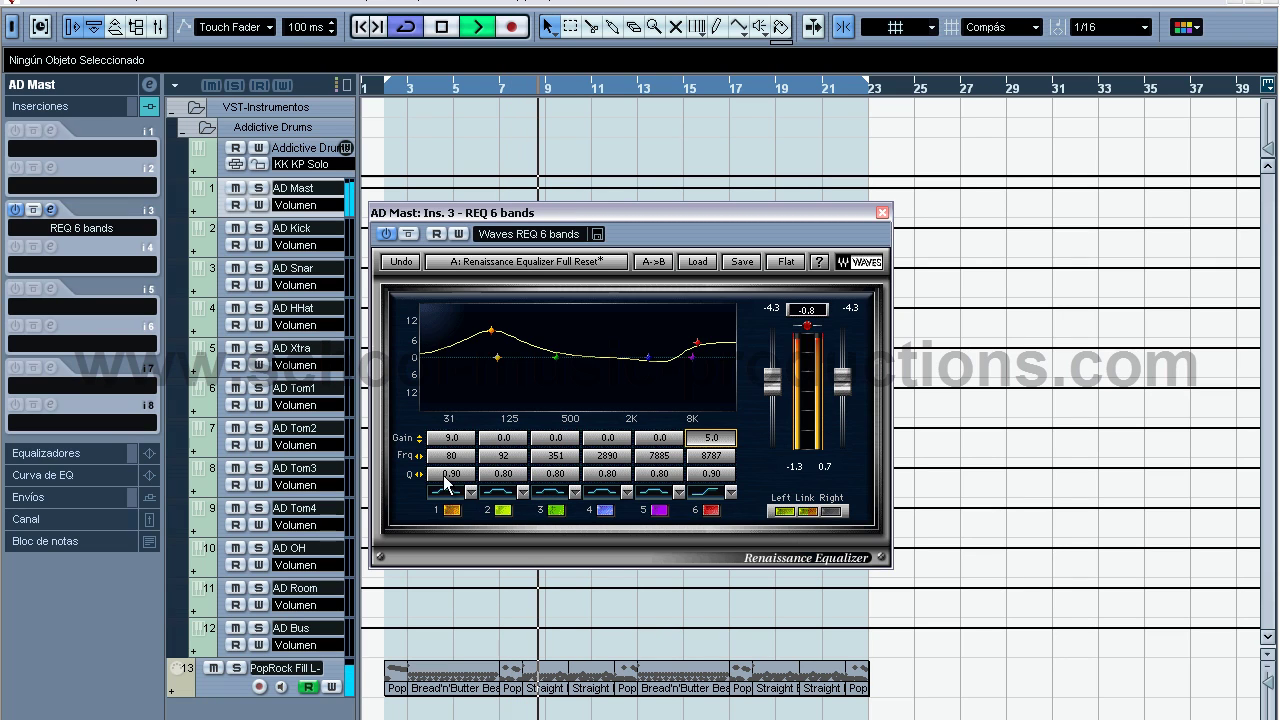
- During playback, set band 1's Q to 2.34 and band 6's gain to 5.5 dB, trimming the output to -5.1 dB
drag(452, 474, 540, 484)
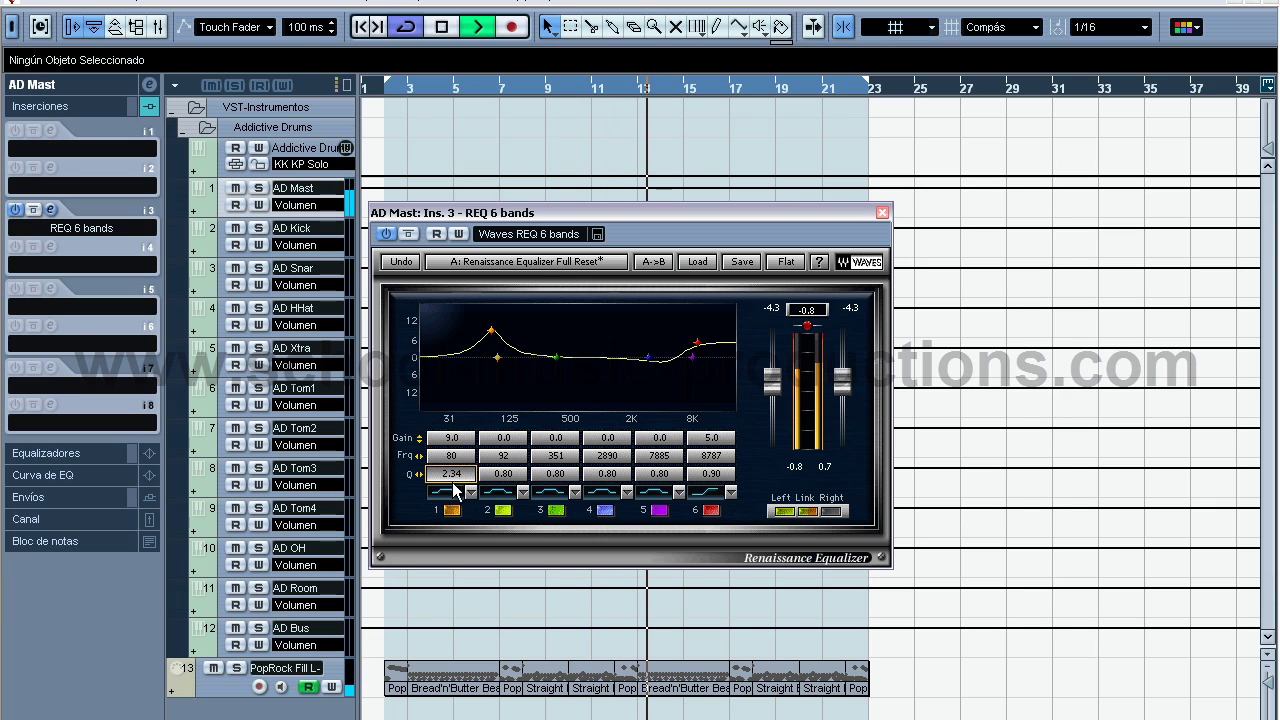
drag(818, 313, 818, 320)
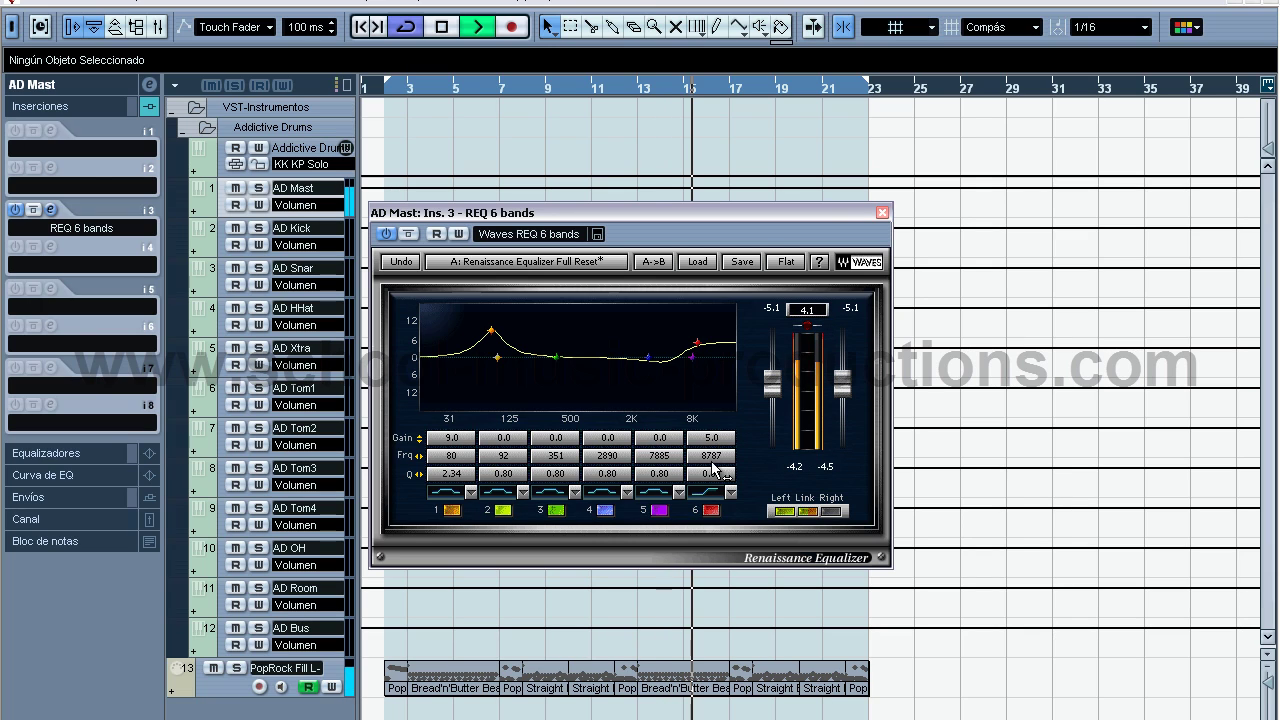
drag(724, 449, 722, 438)
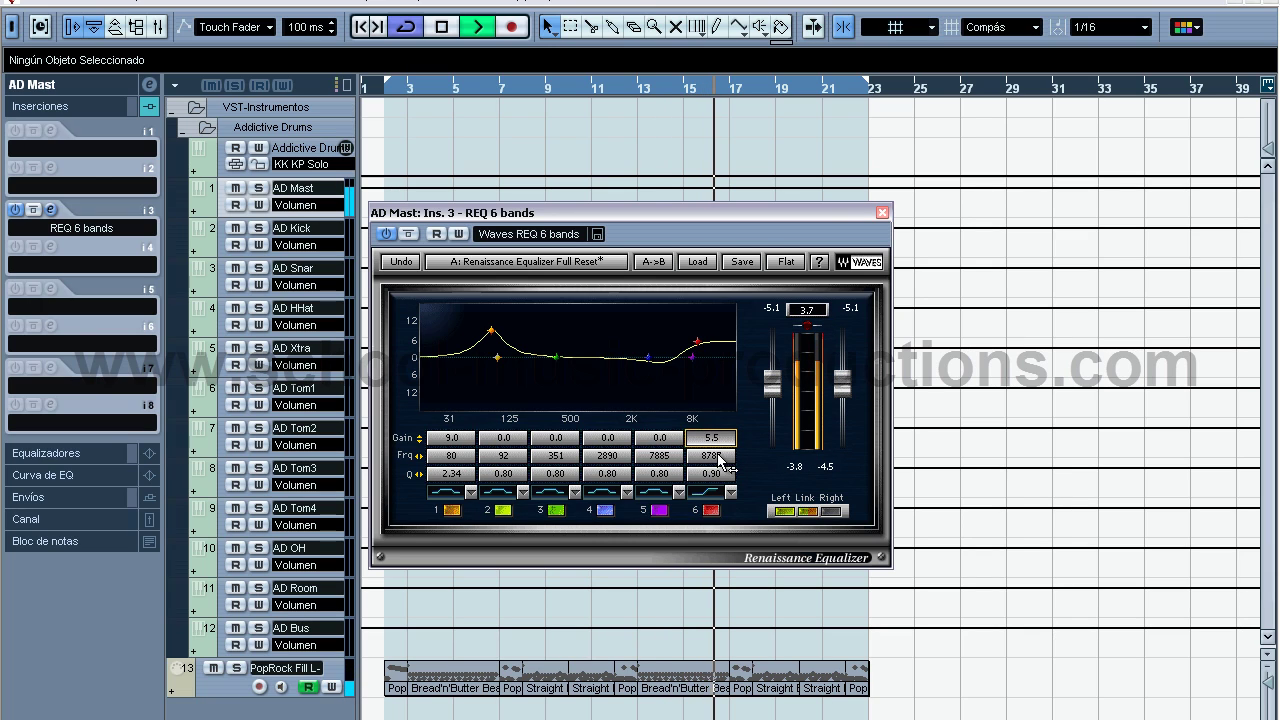
- Set EQ band 4 to a narrow boost of 10.6 dB at 4117 Hz with a Q of 6.50, and stop playback
drag(615, 453, 617, 395)
key(space)
drag(607, 485, 790, 488)
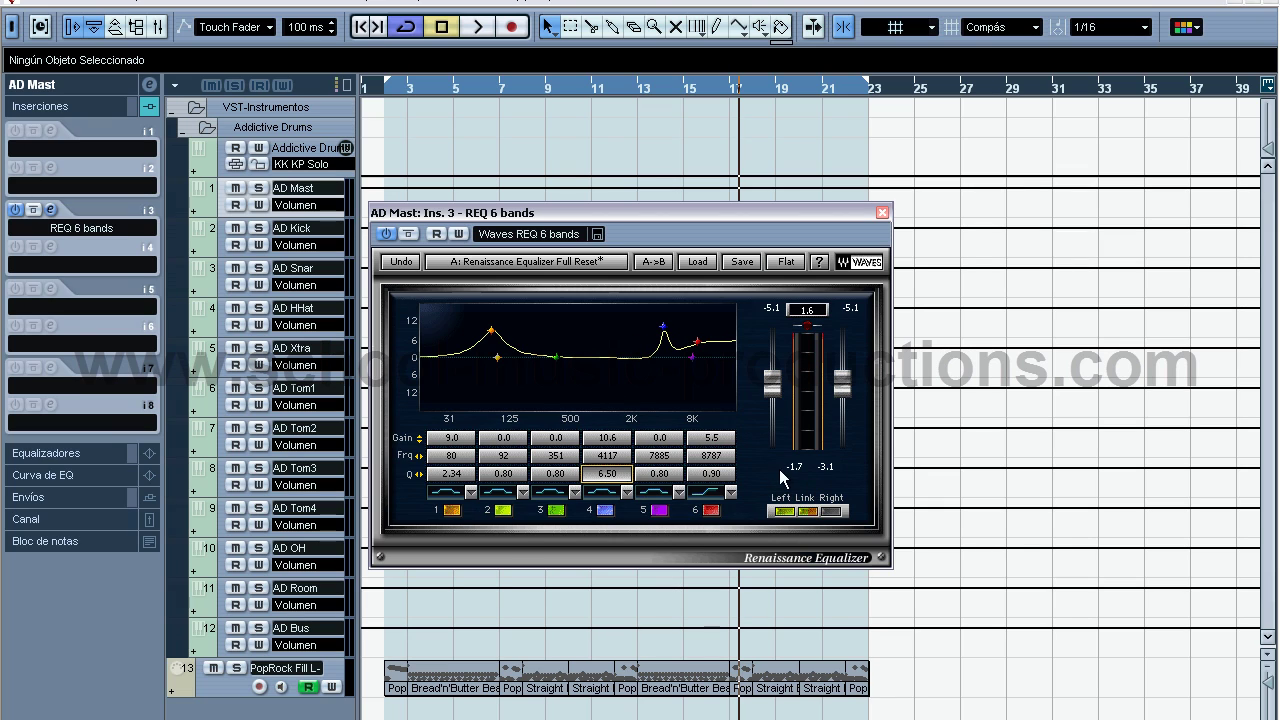
- Set band 6's frequency to 14152 Hz and its gain to 6.0 dB
mouse_move(722, 458)
mouse_down()
mouse_move(771, 460)
mouse_move(720, 451)
mouse_up()
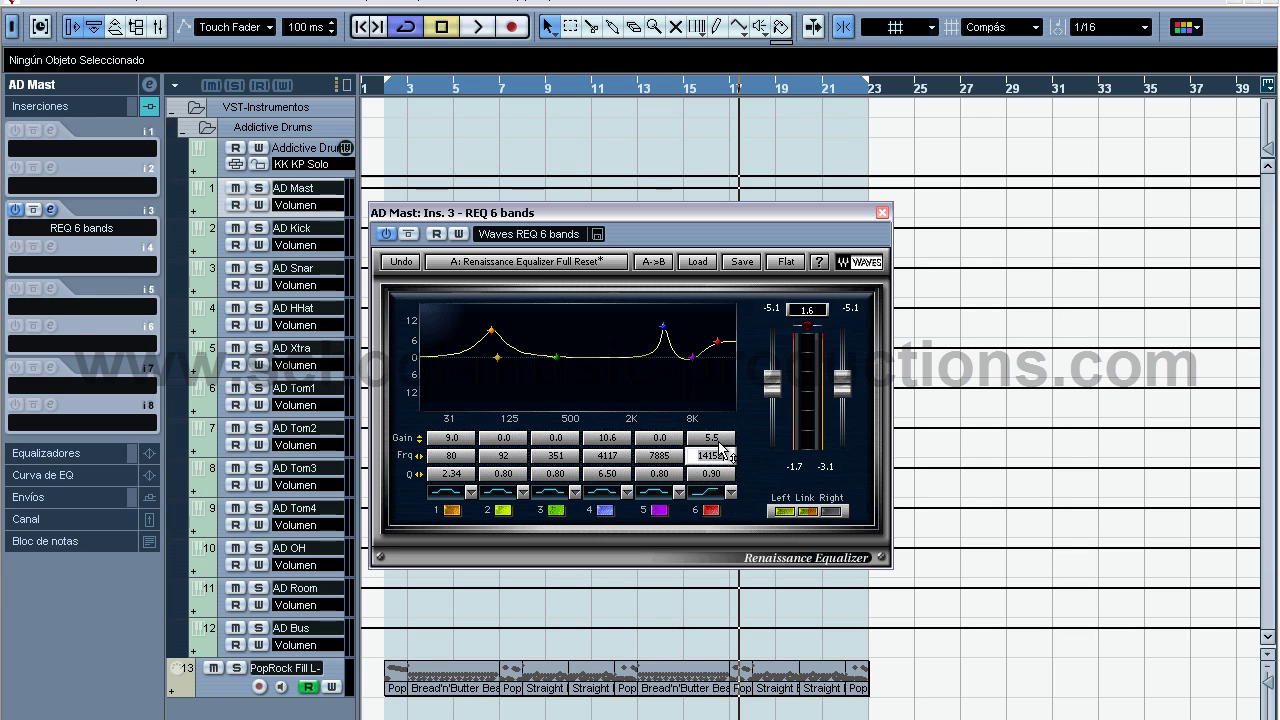
drag(710, 450, 708, 447)
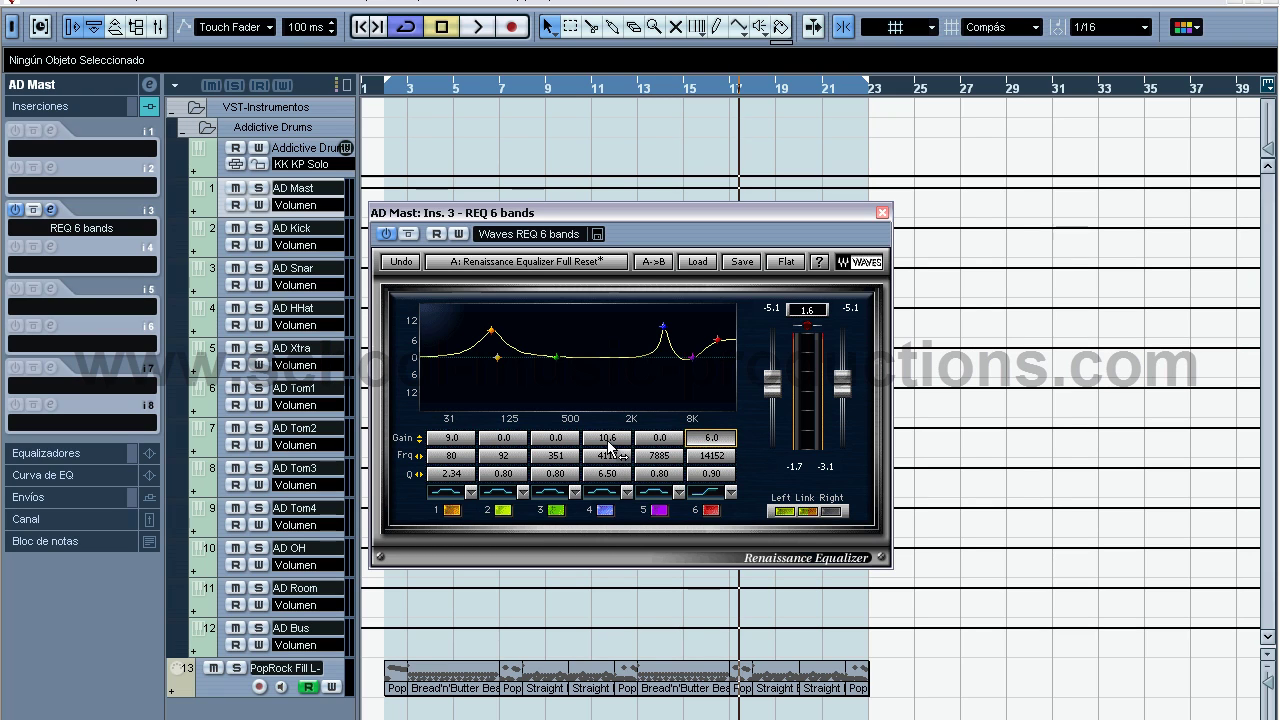
- Enter exact values for EQ band 4: frequency 4000 Hz, gain 9 dB and Q 5.7
click(609, 455)
text(4)
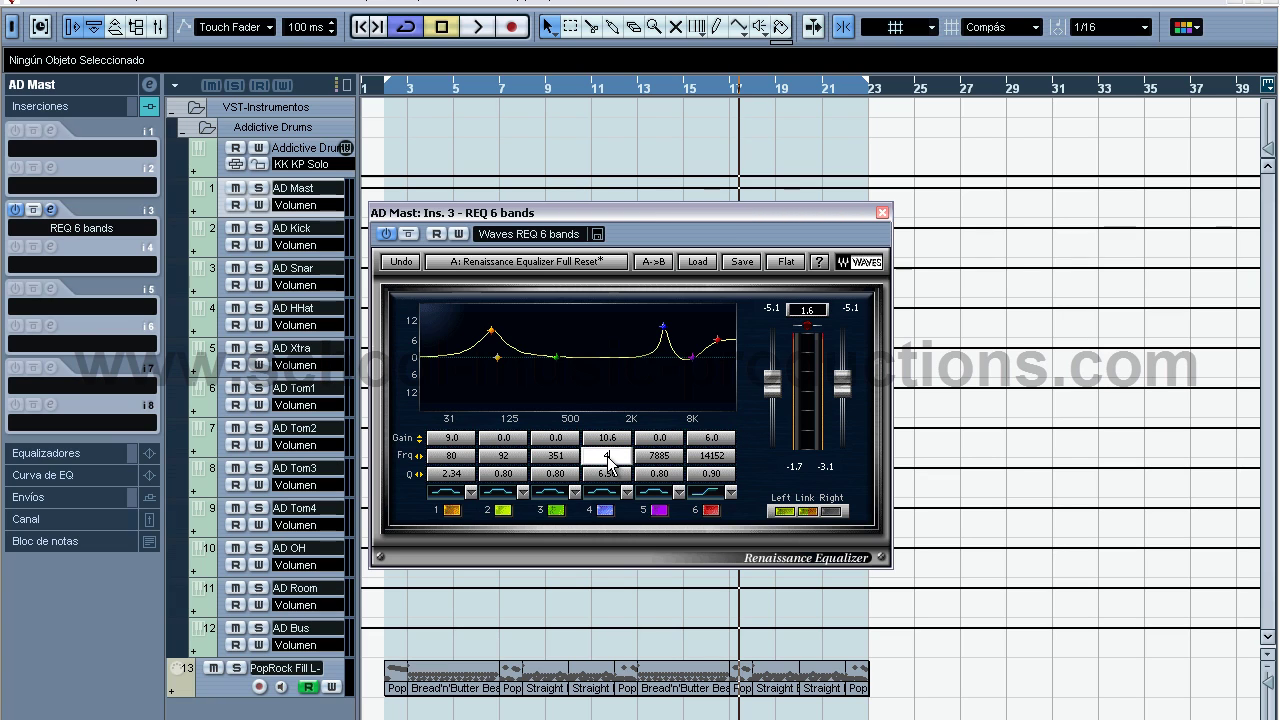
text(00)
key(Return)
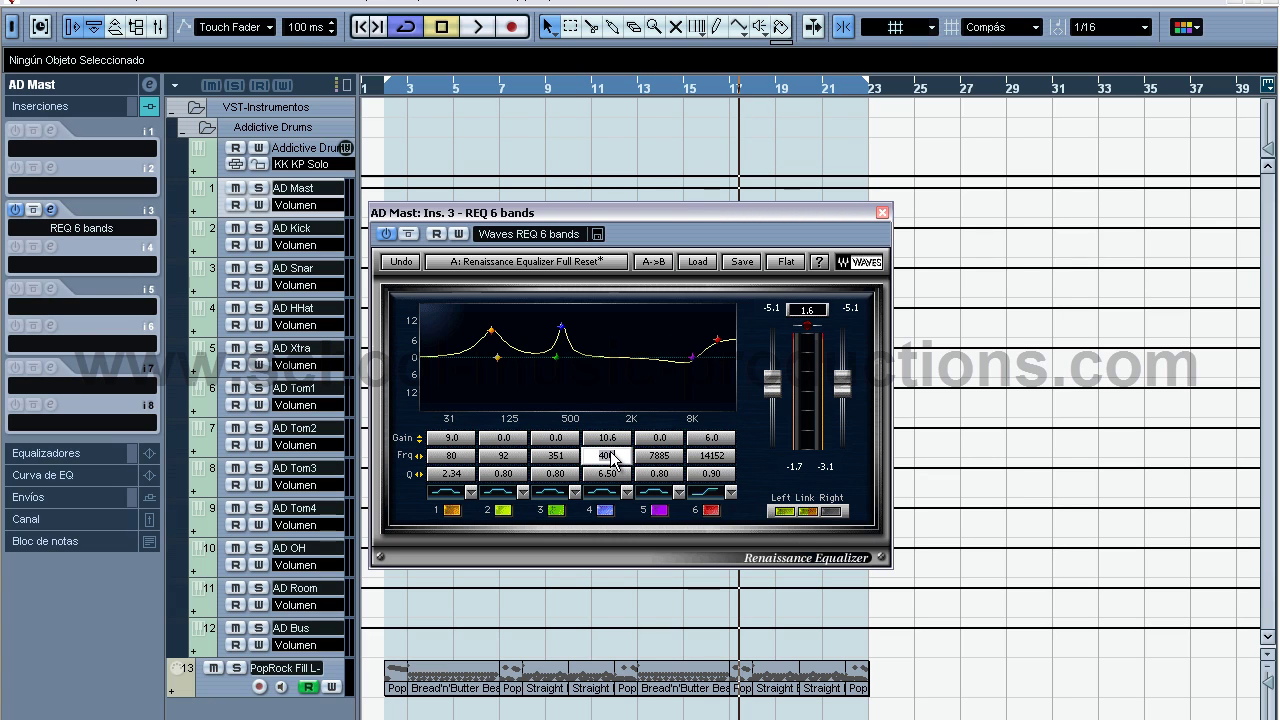
text(00)
key(Return)
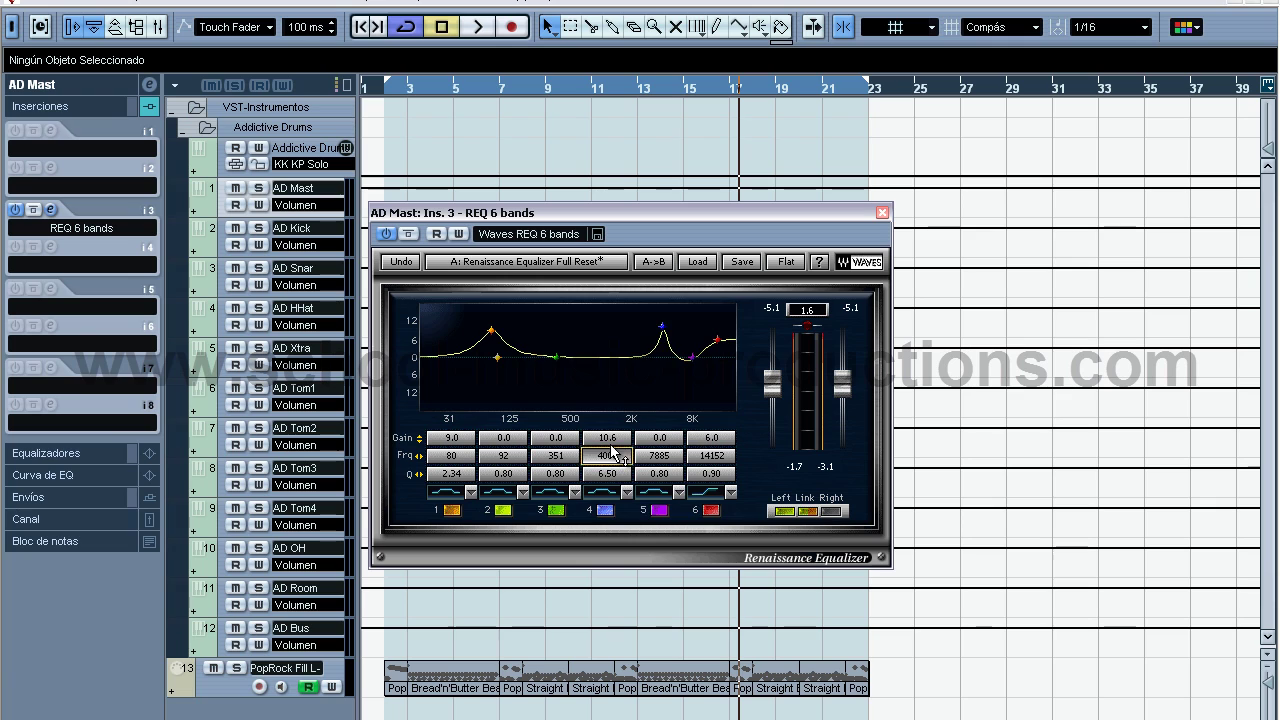
text(9)
key(Return)
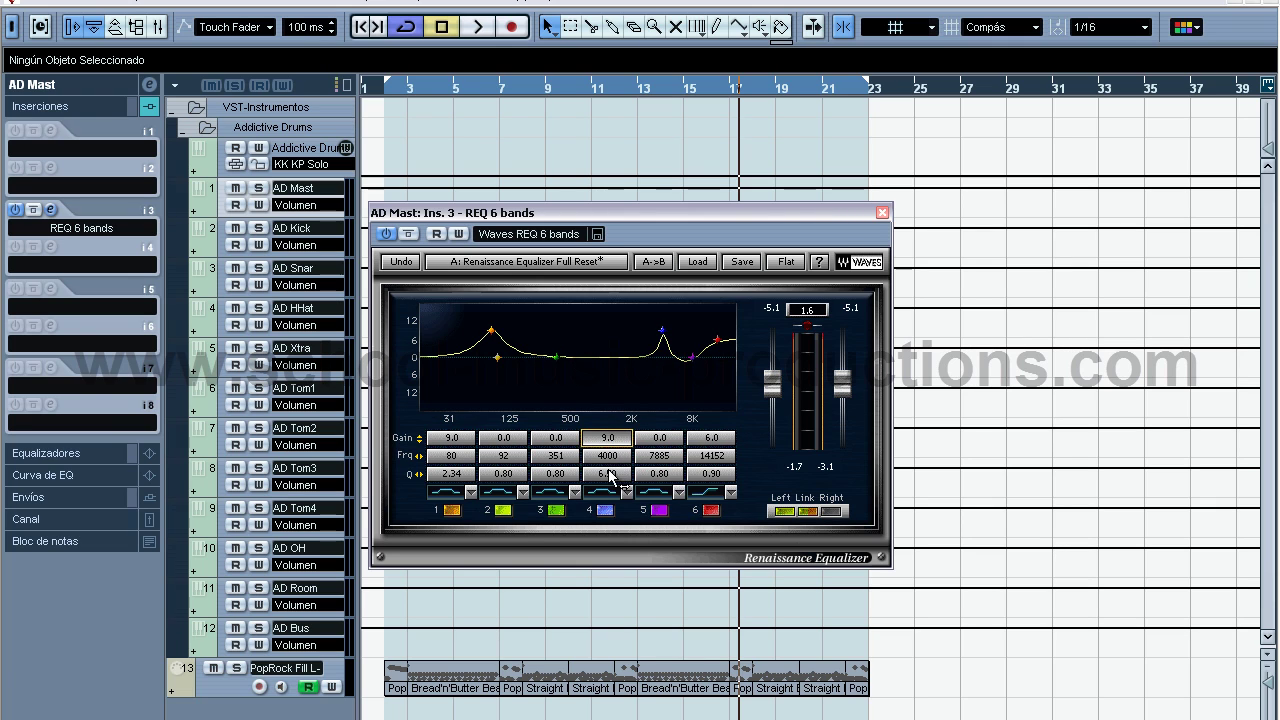
click(604, 476)
text(5.7)
key(Return)
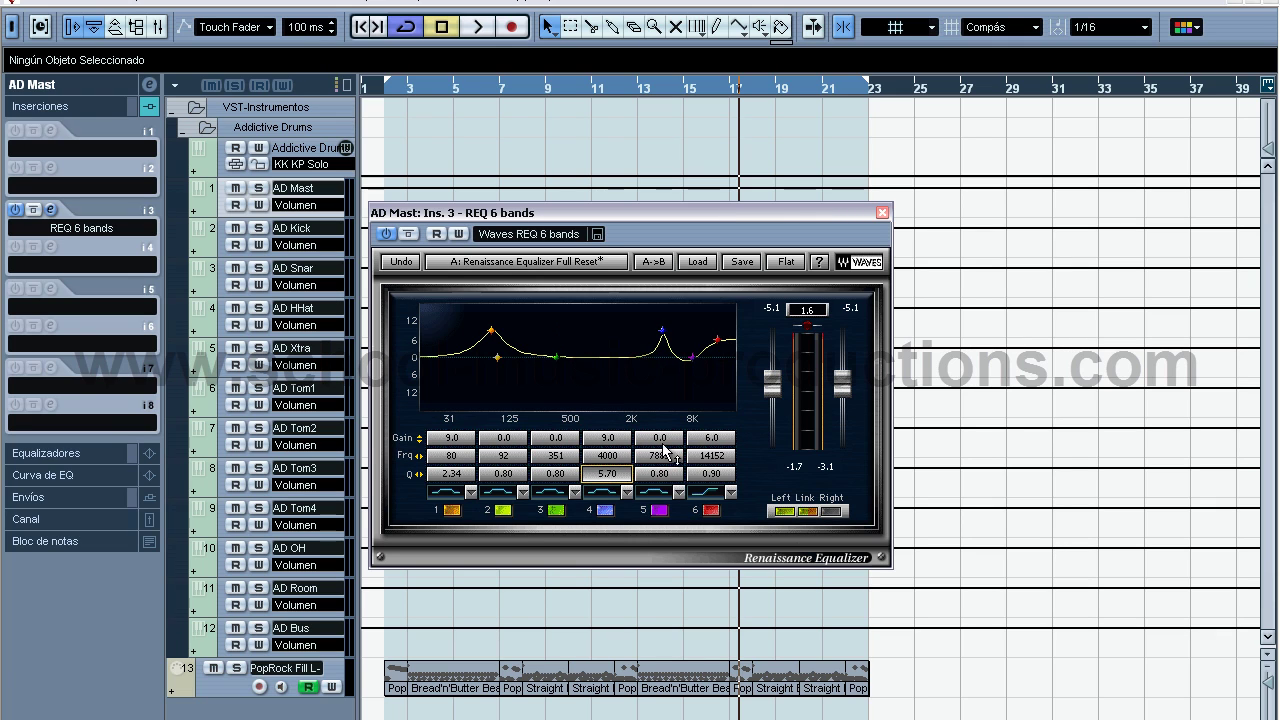
- Audition the drums briefly with the entered band 4 values and return to the left locator
key(space)
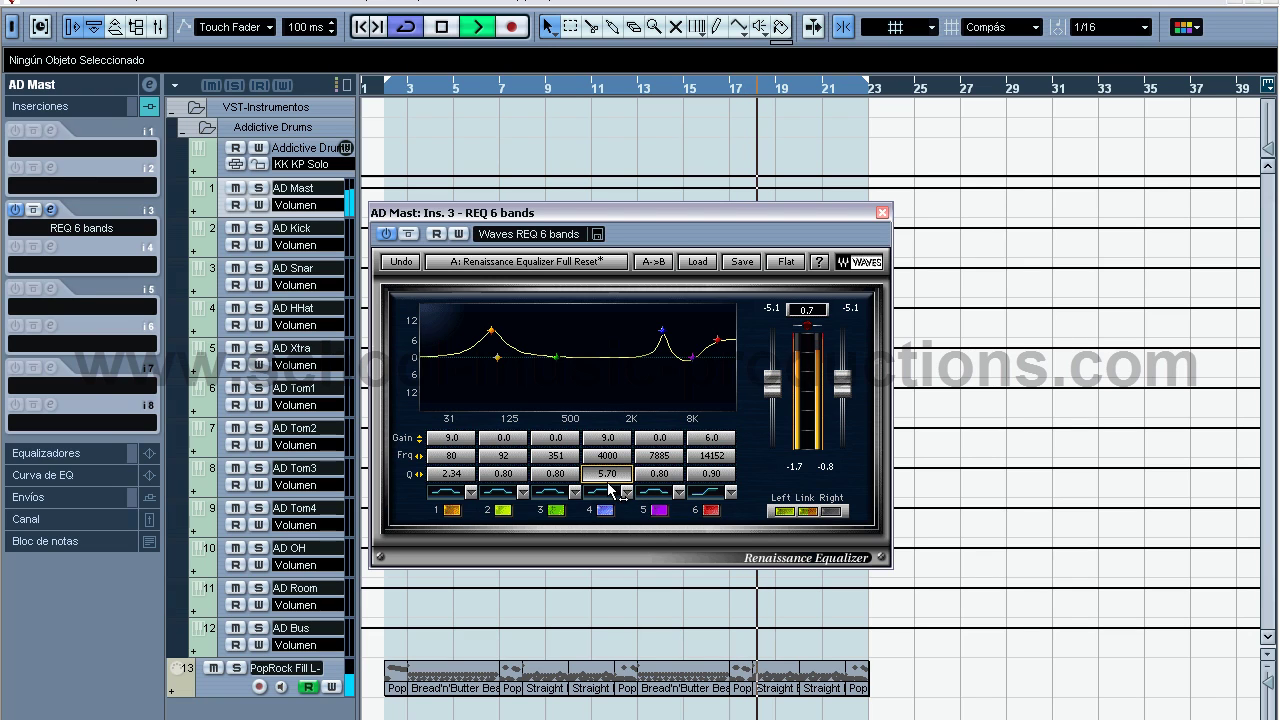
key(space)
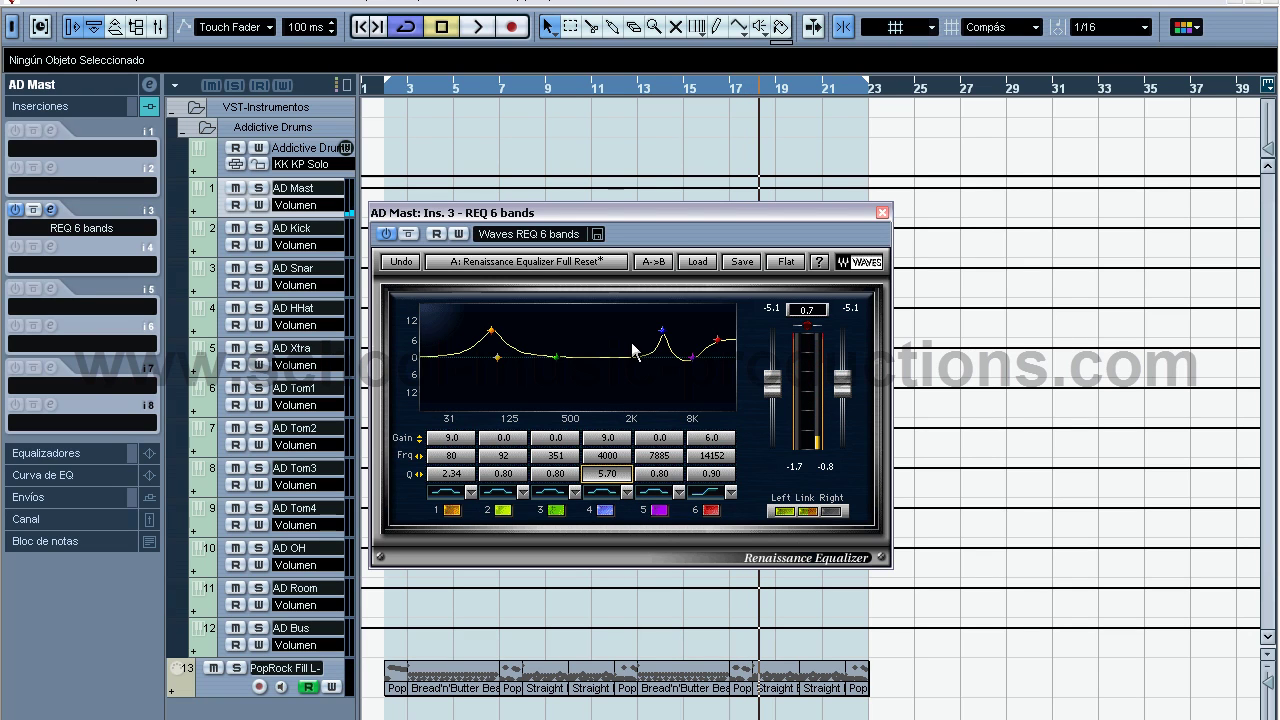
key(KP_1)
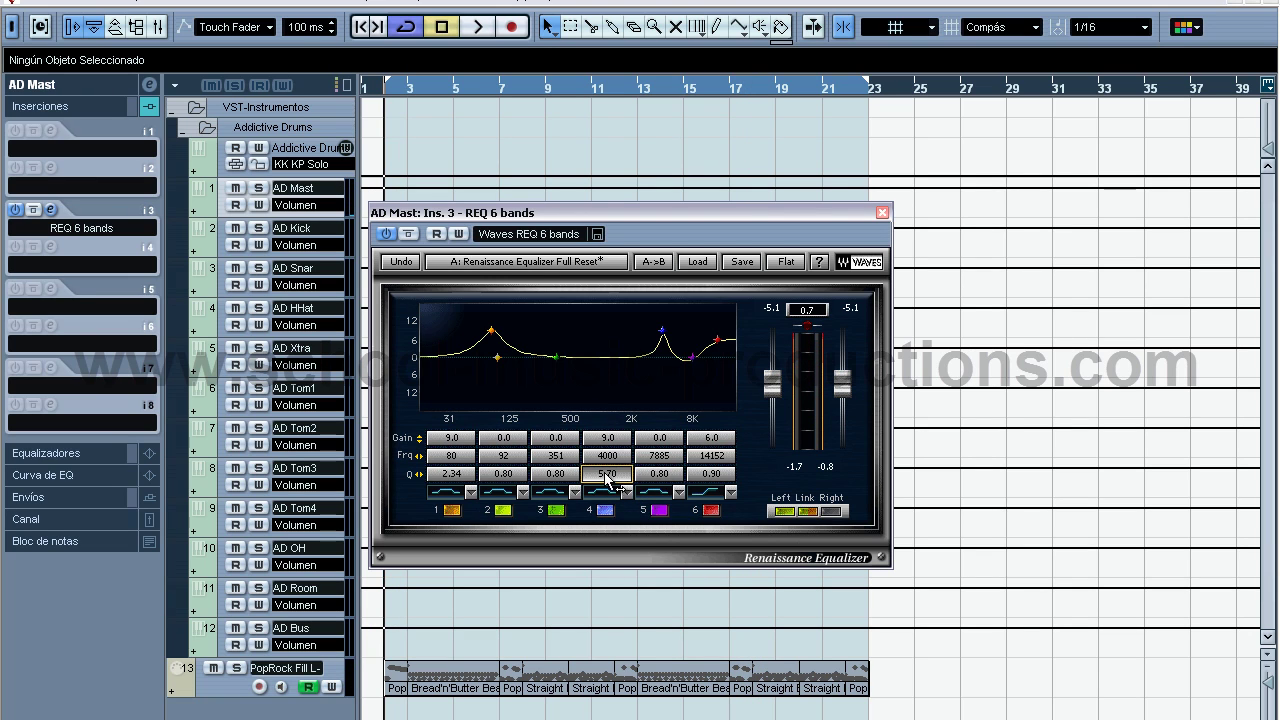
- Sweep EQ band 4 while playing the drums, settling on 4723 Hz with a Q of 3.75 and 10.4 dB of gain
drag(610, 480, 589, 457)
key(space)
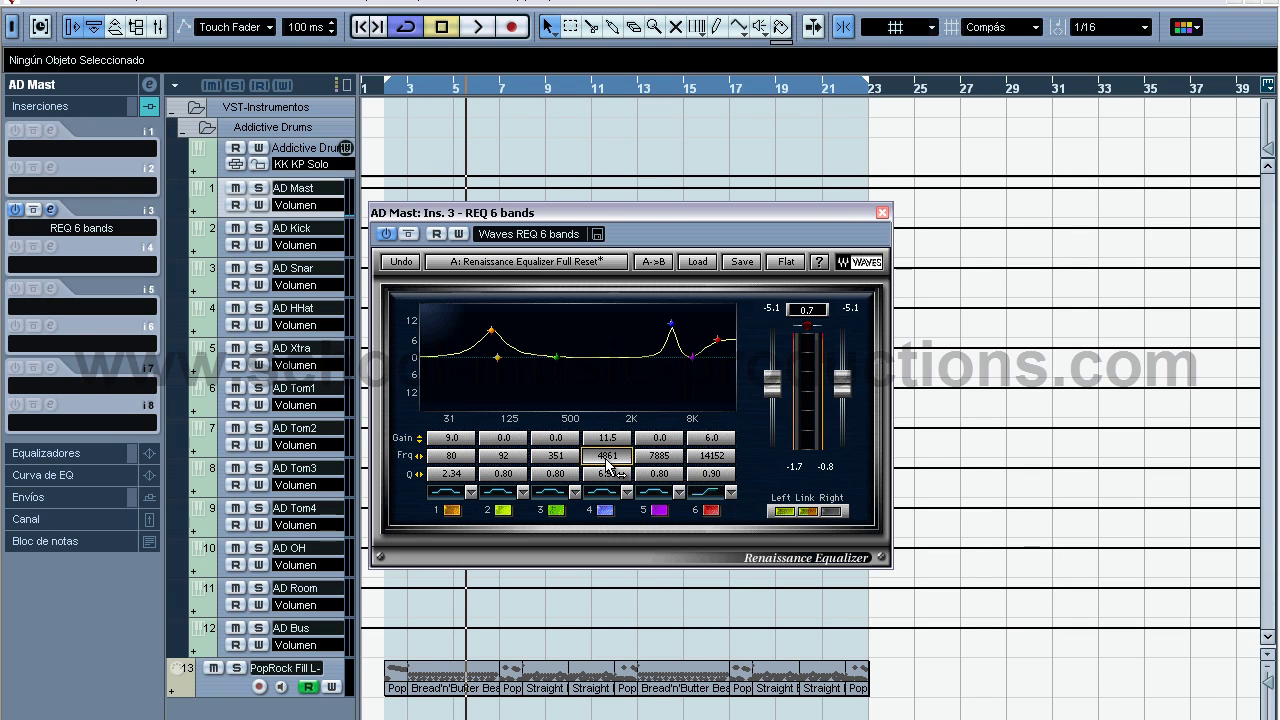
key(space)
drag(607, 463, 612, 467)
key(space)
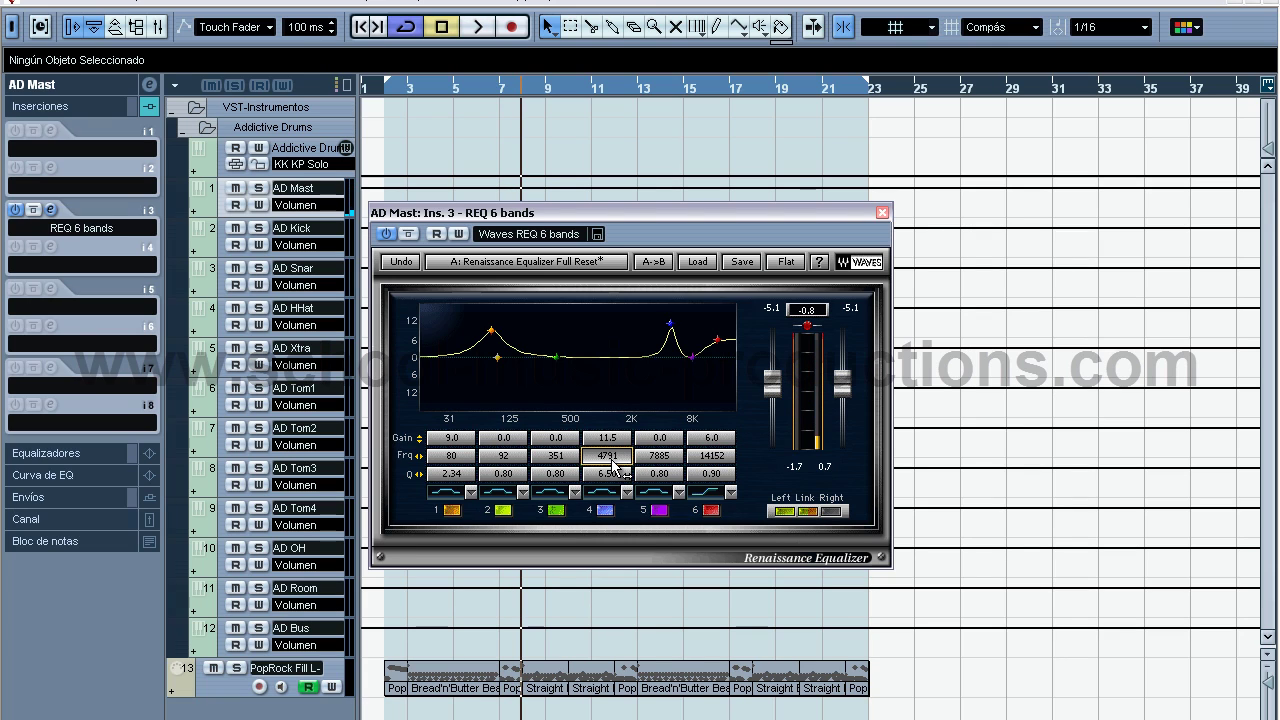
key(space)
mouse_move(612, 466)
mouse_down()
mouse_move(613, 478)
mouse_move(560, 474)
mouse_move(612, 480)
mouse_up()
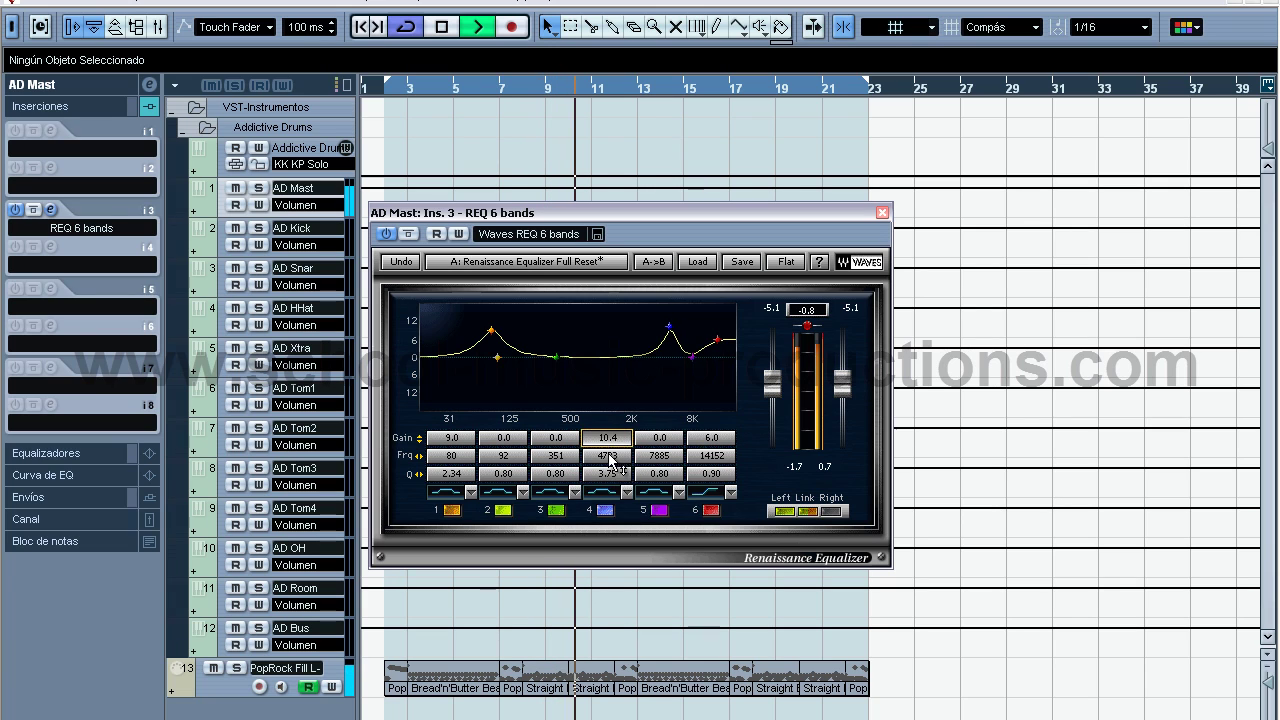
- Lower band 4's gain by ear between playbacks, trying 5.4 dB and settling on 6.4 dB
key(Down)
key(Down)
key(Down)
key(space)
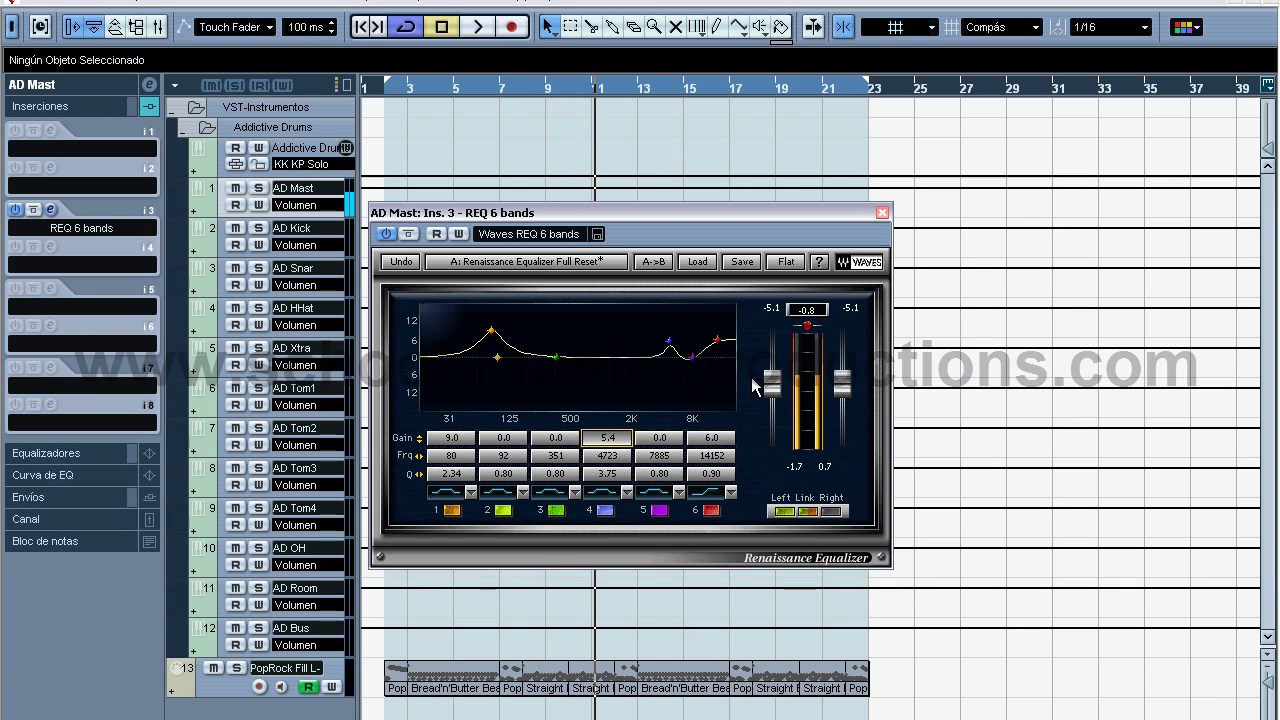
key(space)
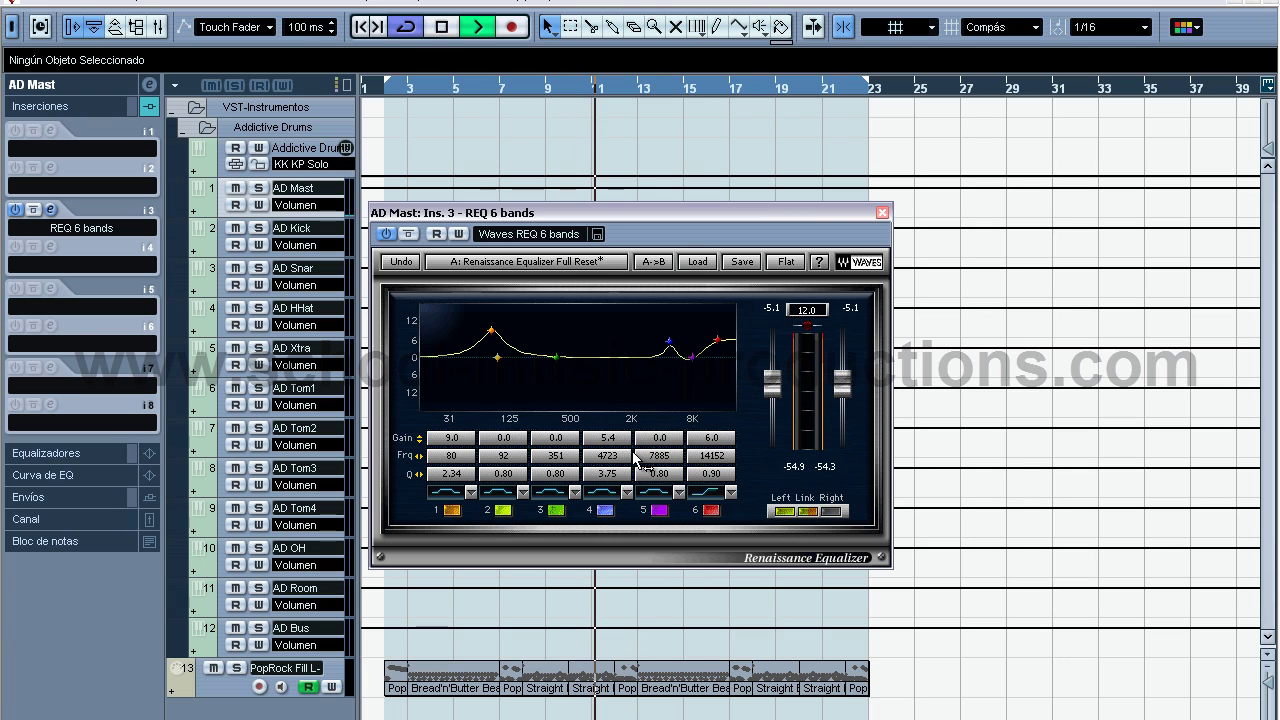
drag(604, 442, 610, 451)
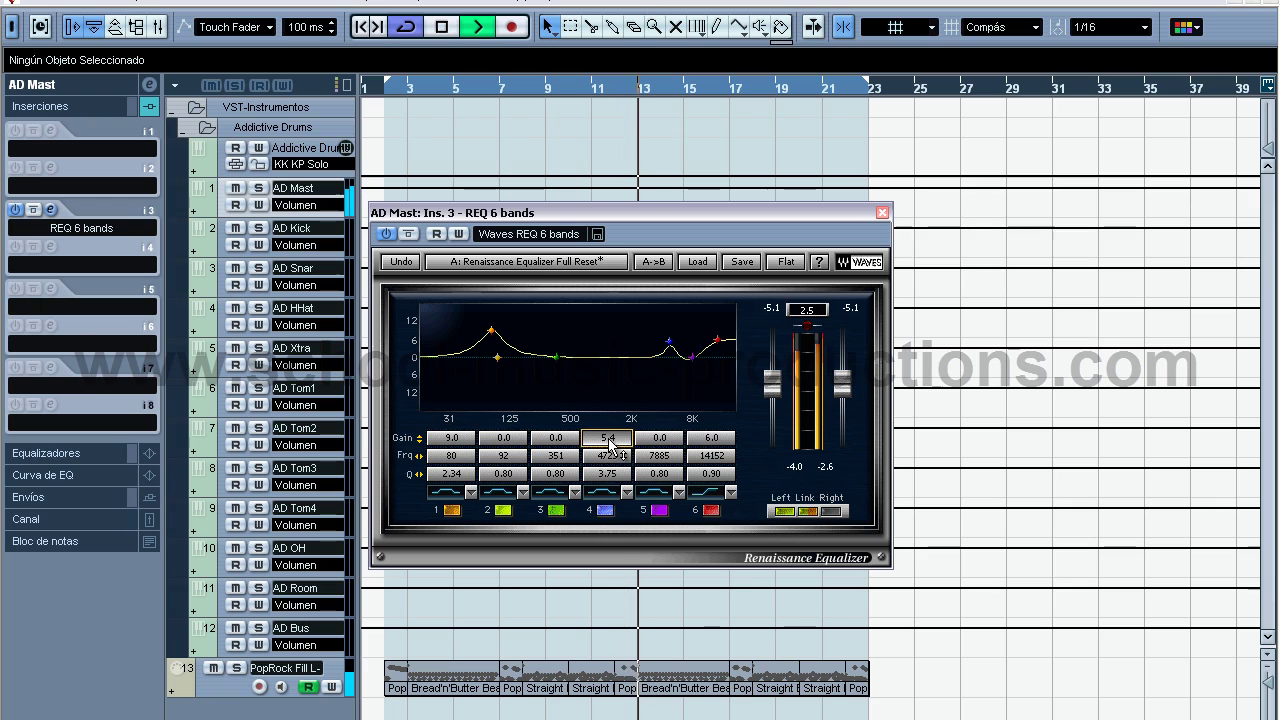
drag(610, 442, 650, 410)
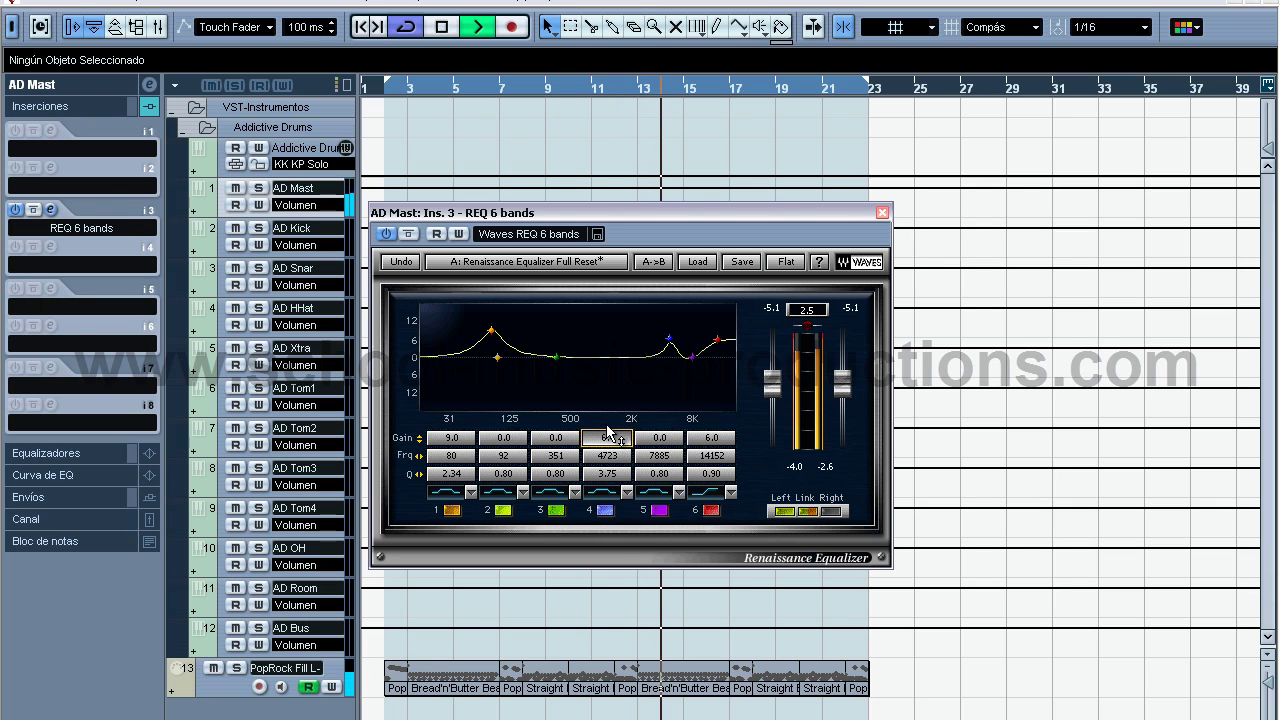
key(space)
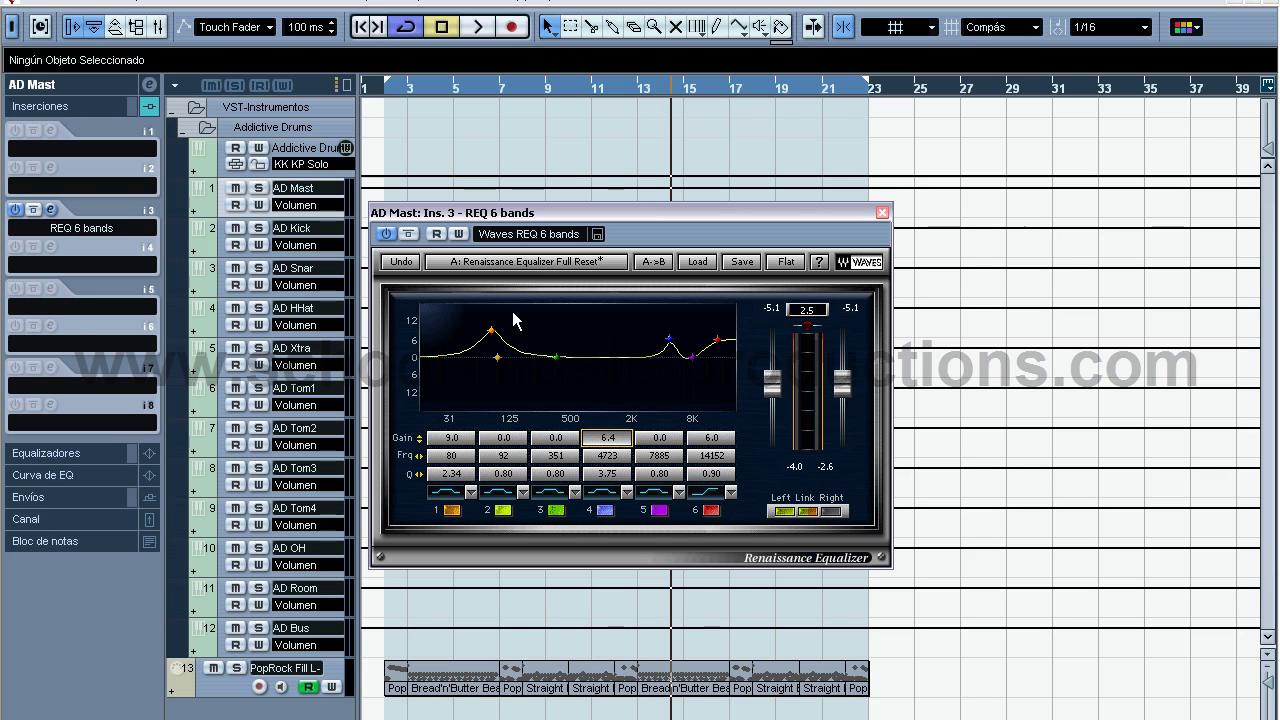
- Play the drums and toggle the equalizer's bypass to compare the processed and unprocessed sound
key(space)
click(409, 236)
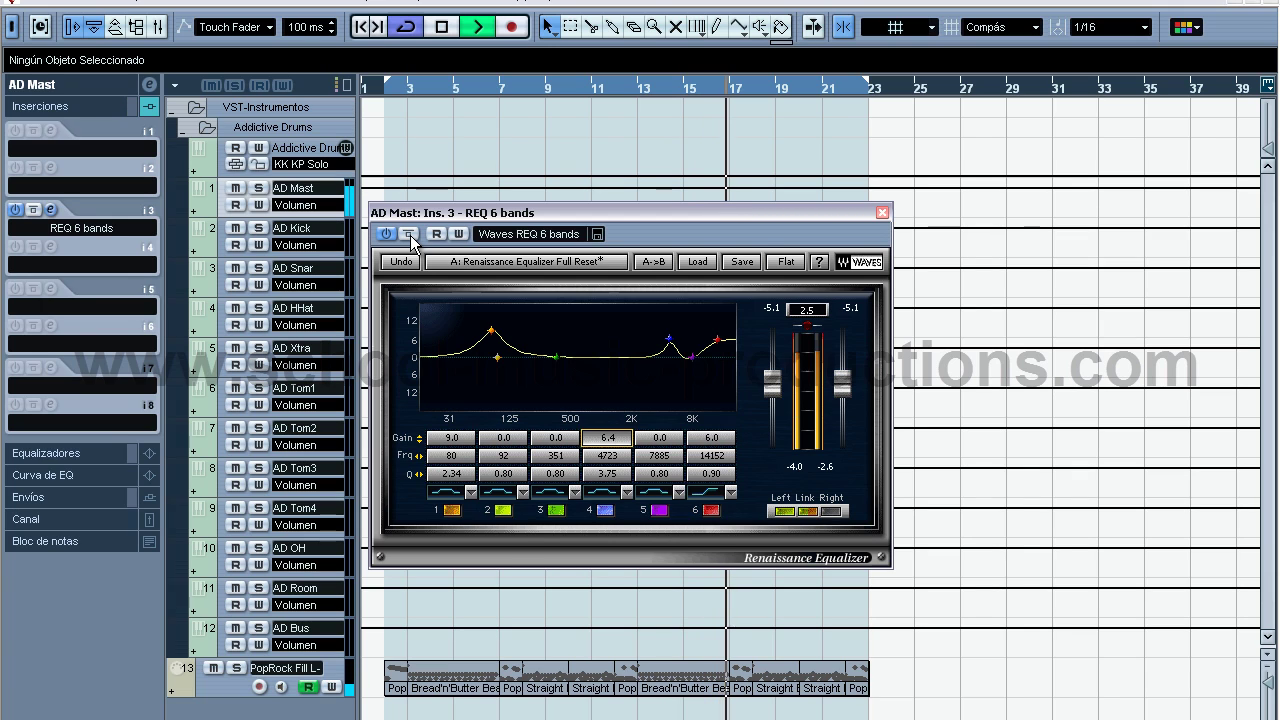
click(409, 236)
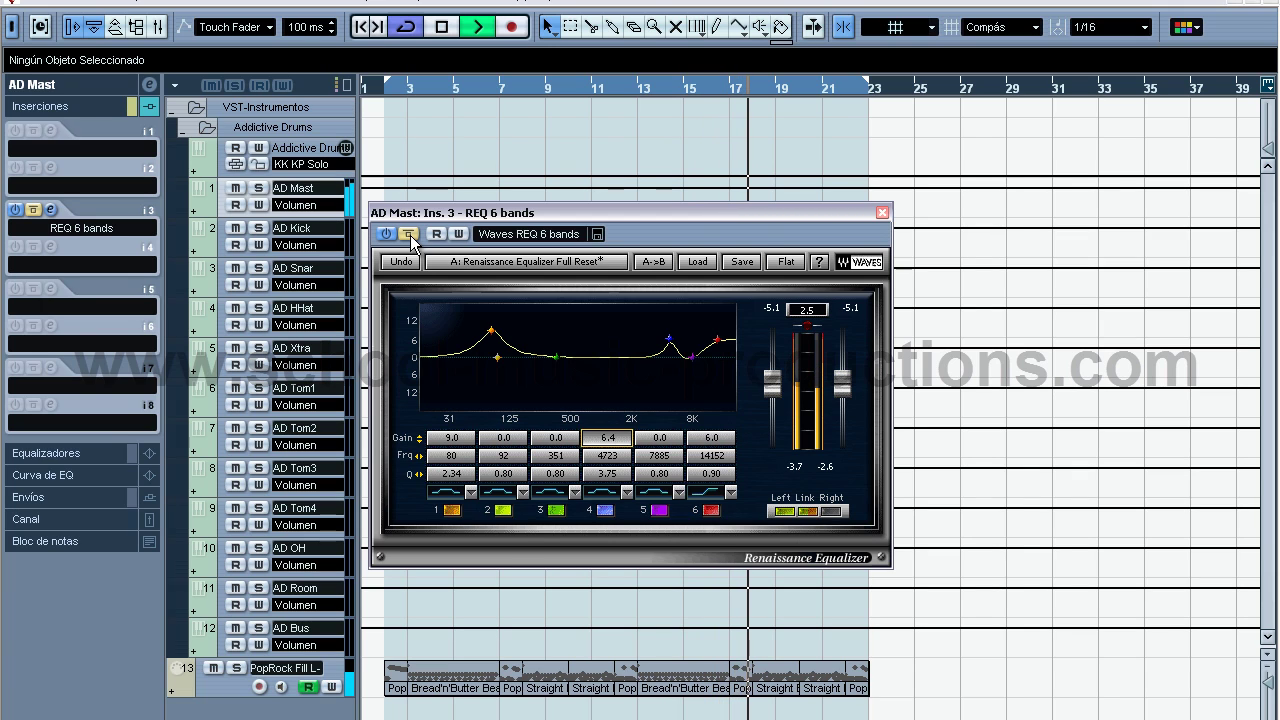
click(409, 236)
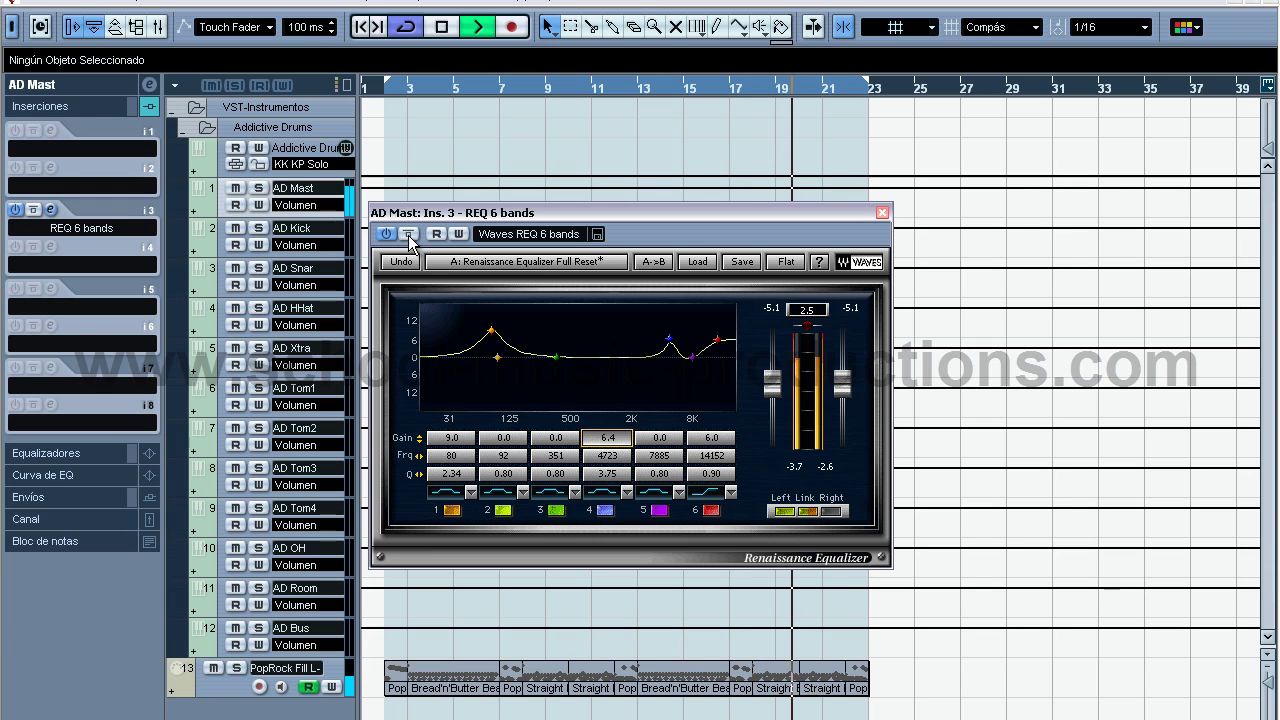
- Stop playback, switch the equalizer to its flat setup B, and enable automation reading and writing
key(space)
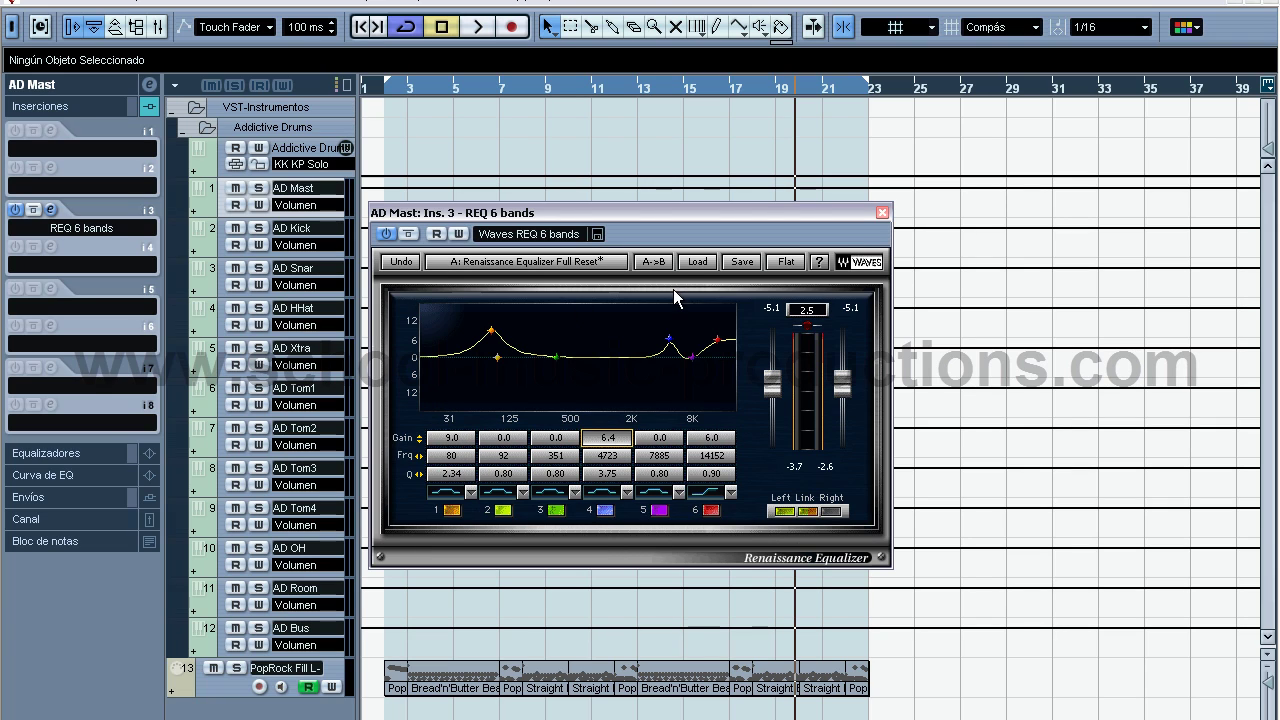
click(605, 262)
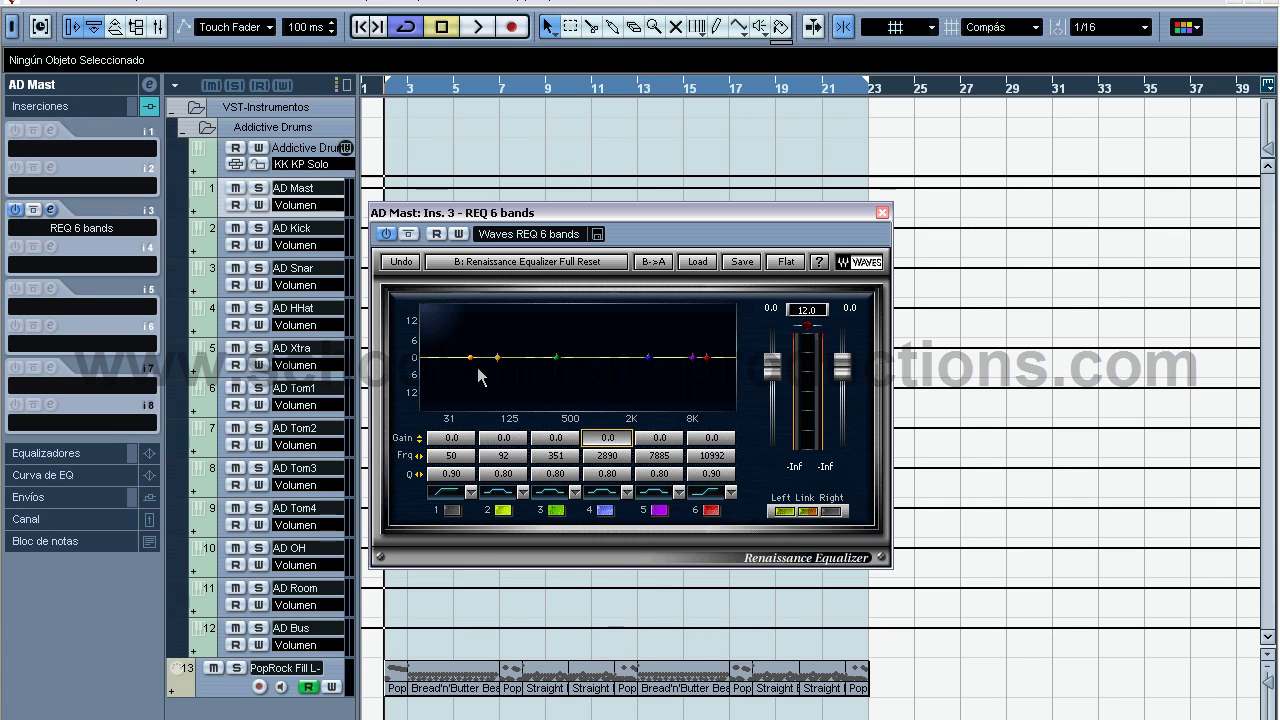
click(436, 234)
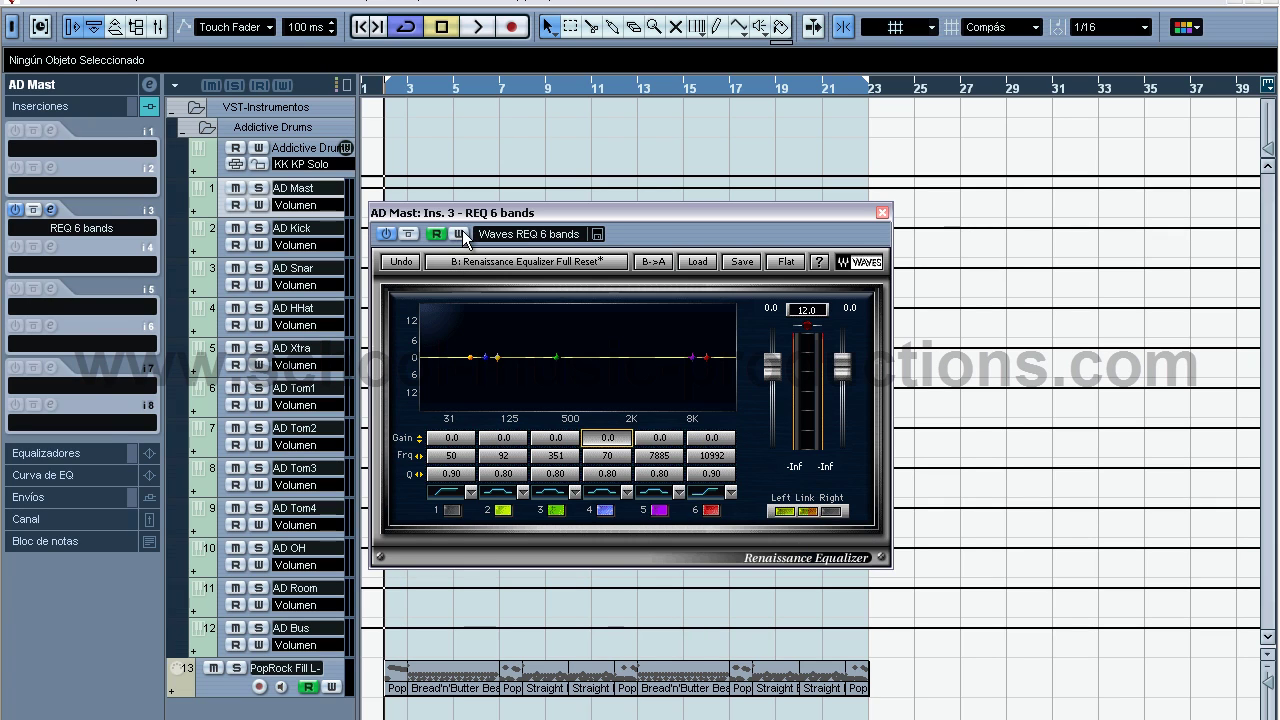
click(458, 234)
- Change band 6 to Low-Pass and record its frequency sweep up to 21357 Hz during playback, ending with automation writing off
click(731, 492)
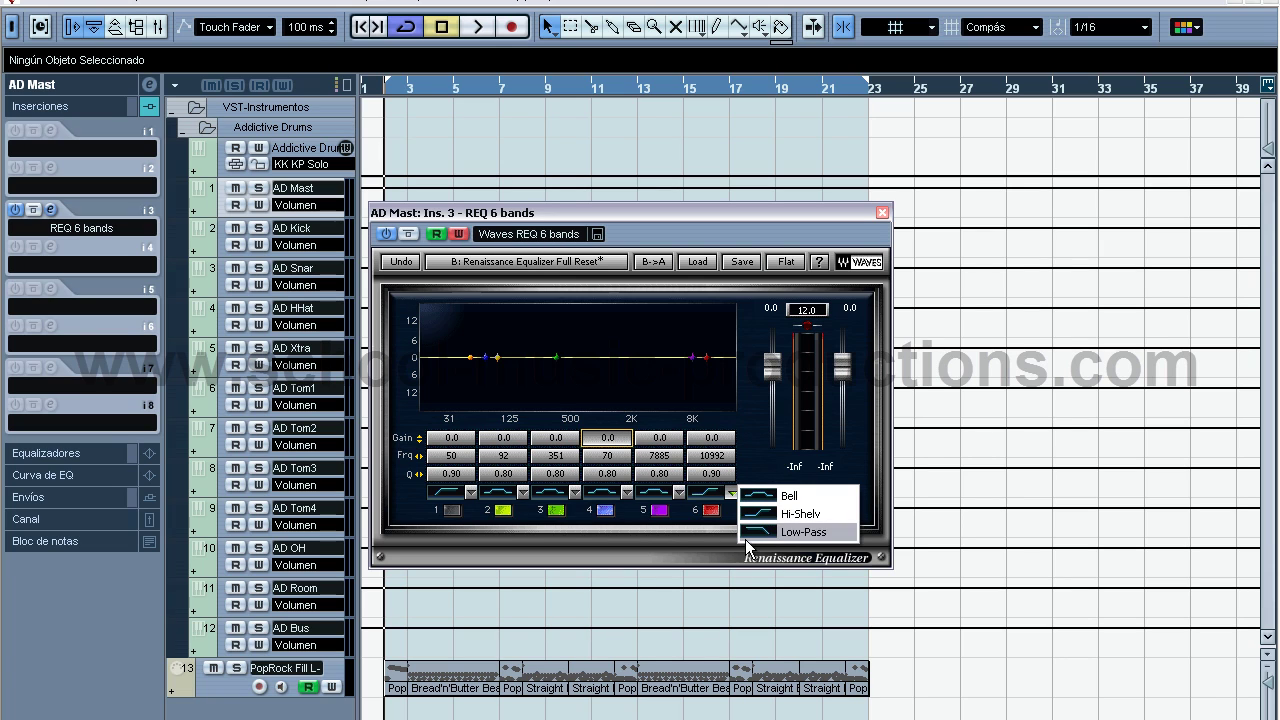
click(753, 539)
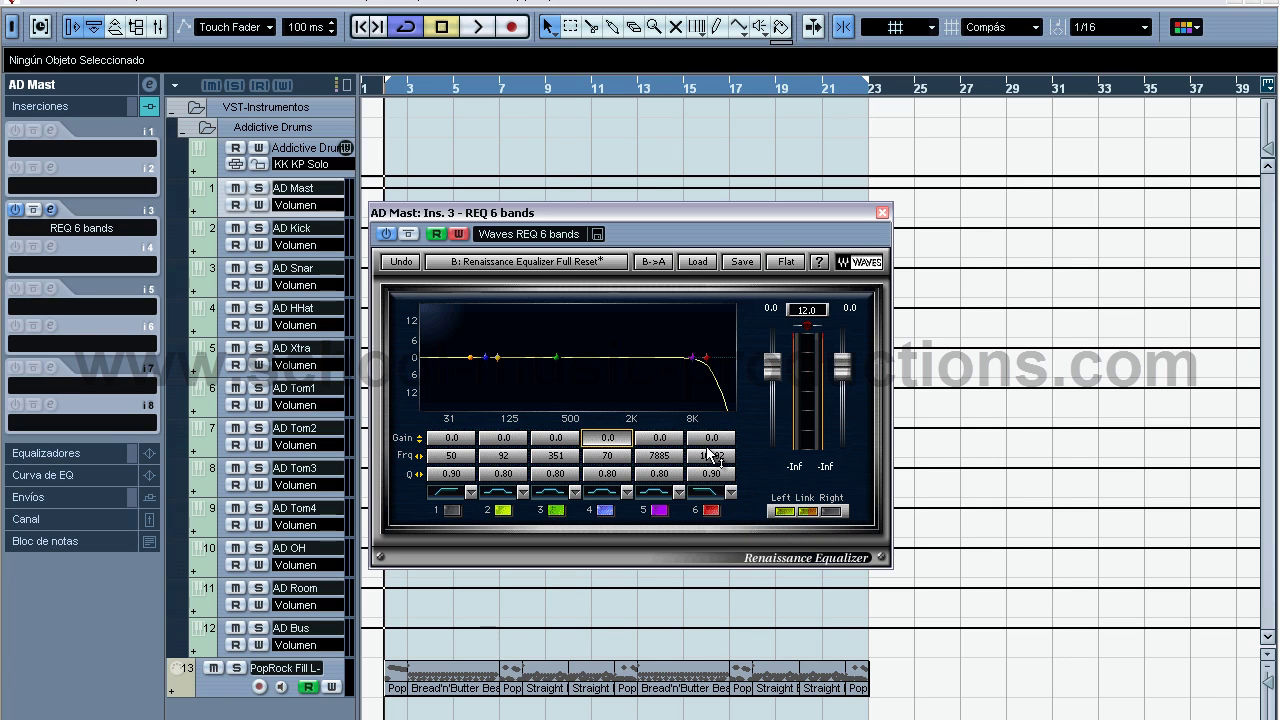
key(space)
drag(712, 456, 871, 443)
key(space)
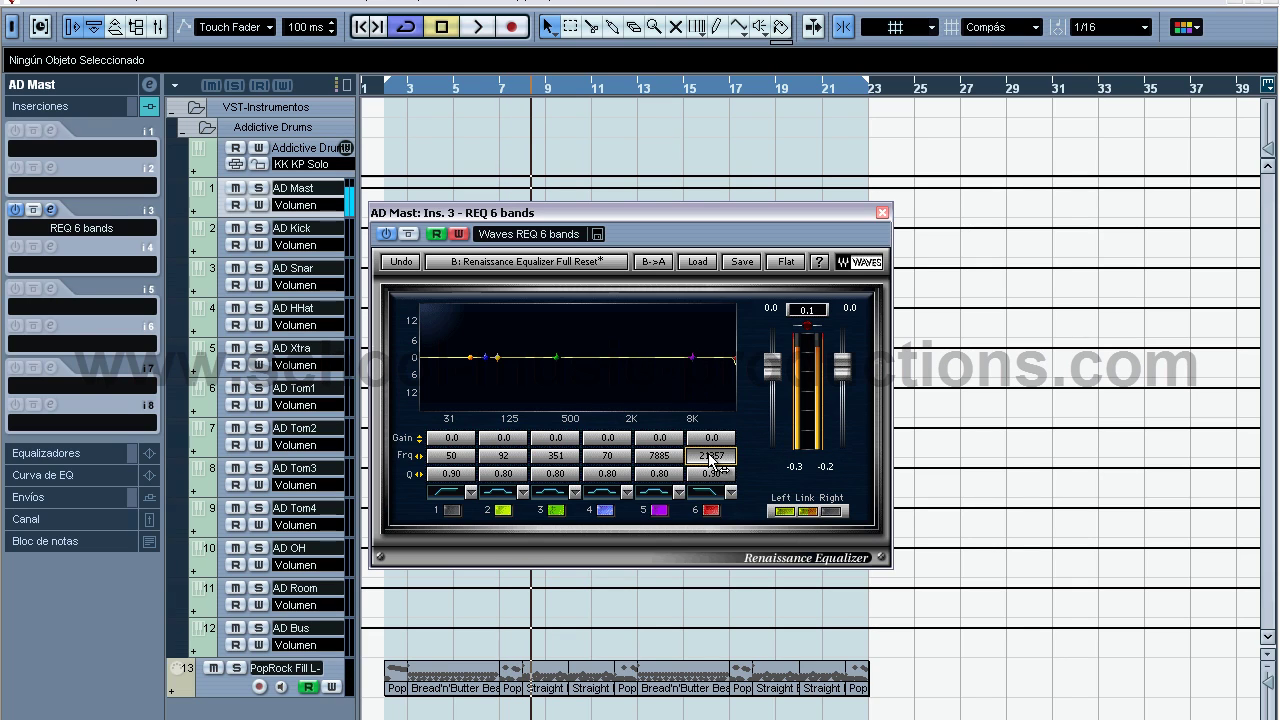
click(458, 234)
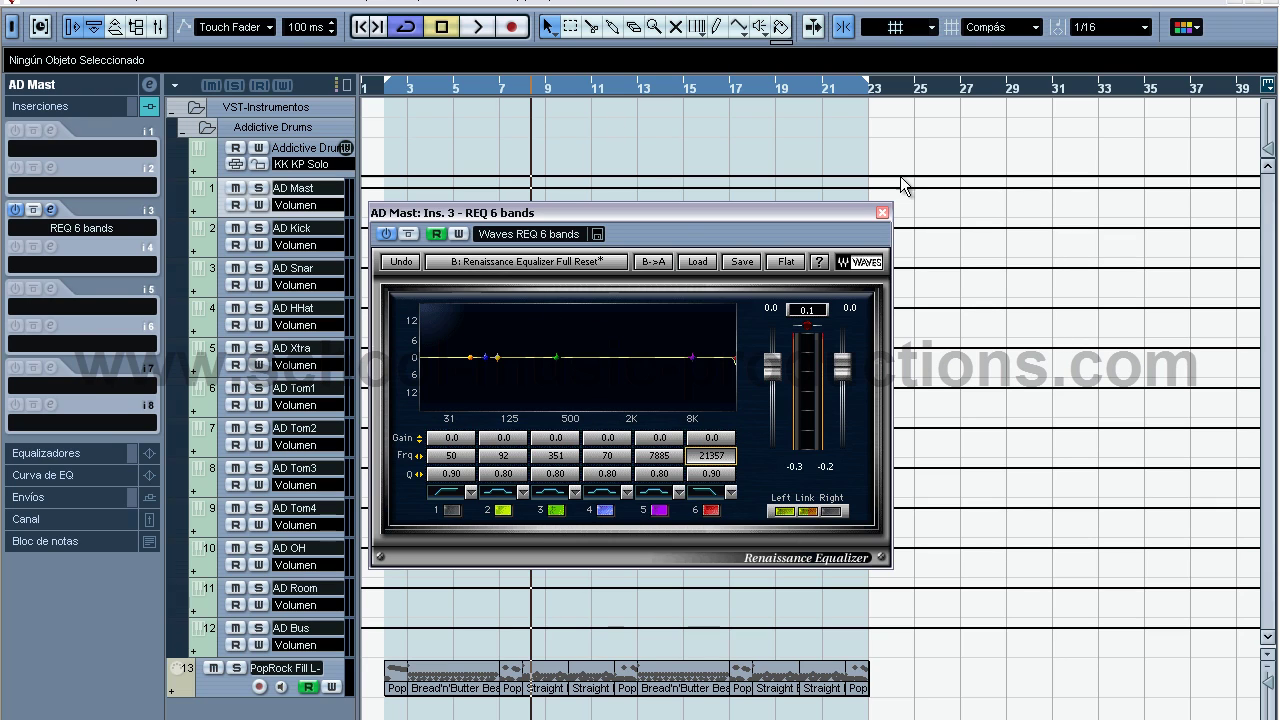
- Close the equalizer and remove REQ 6 bands from insert 3 of the AD Mast track, discarding its changes
click(882, 212)
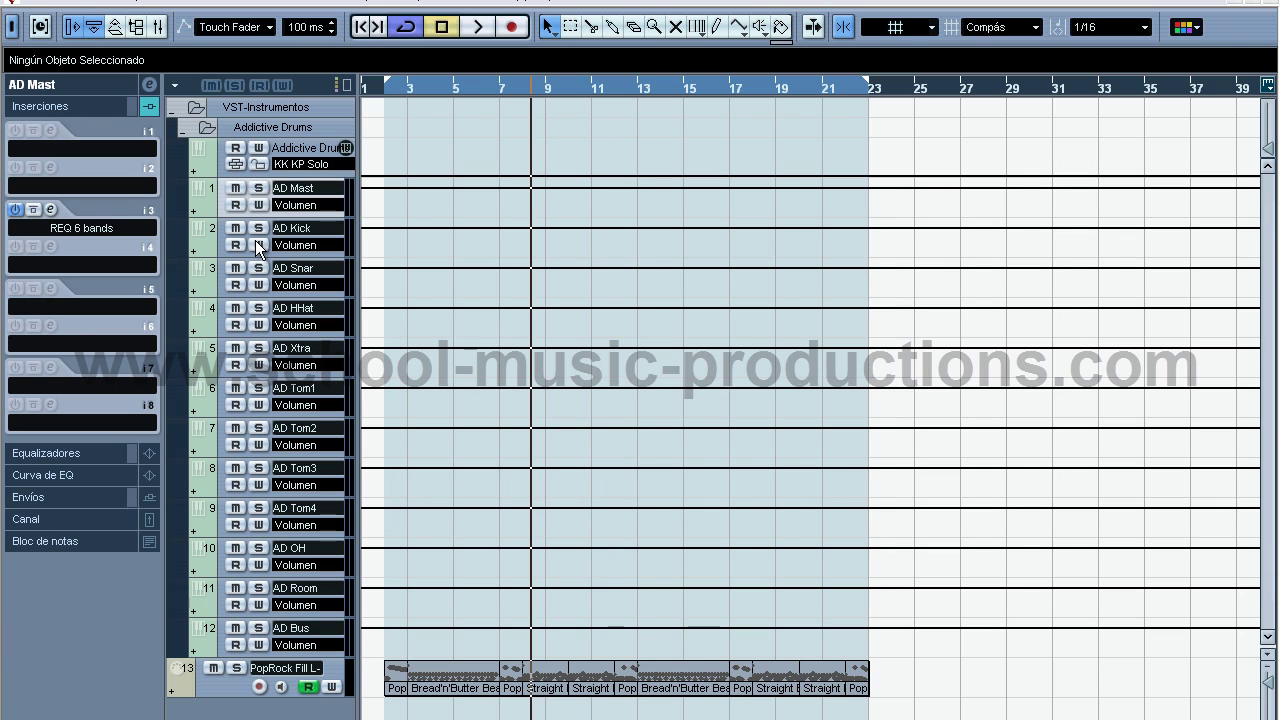
click(205, 236)
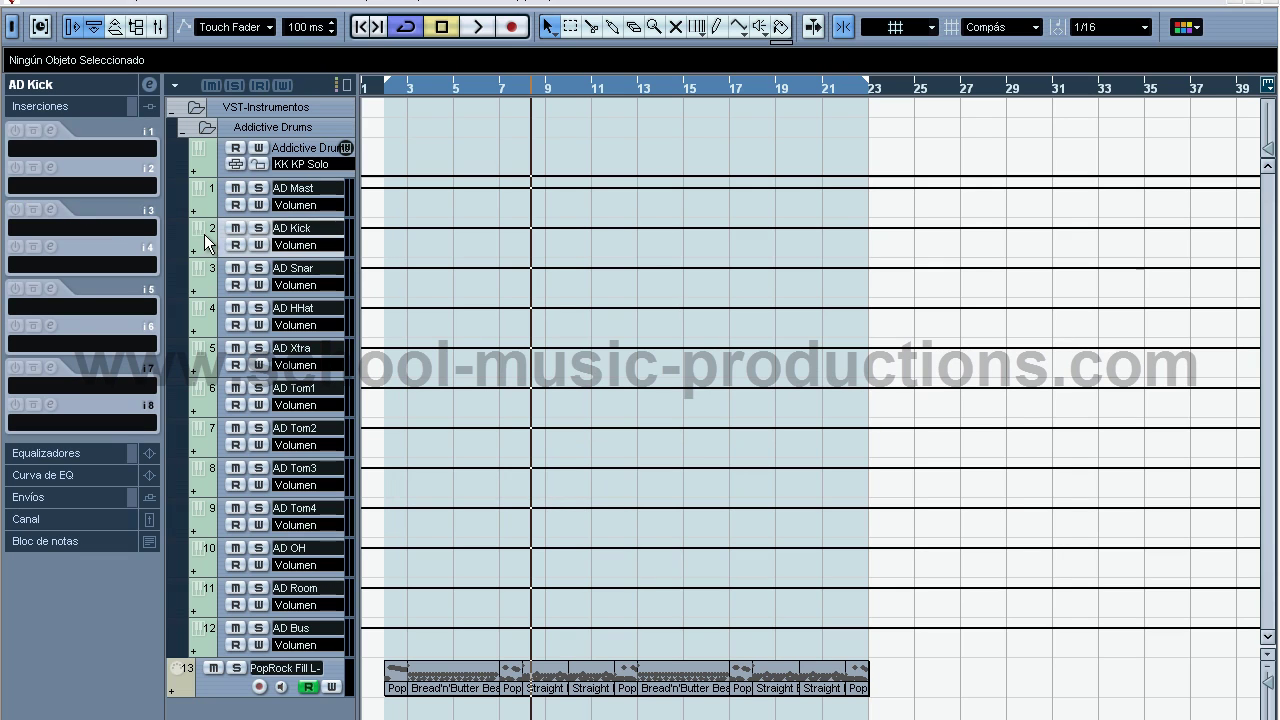
click(214, 203)
click(84, 228)
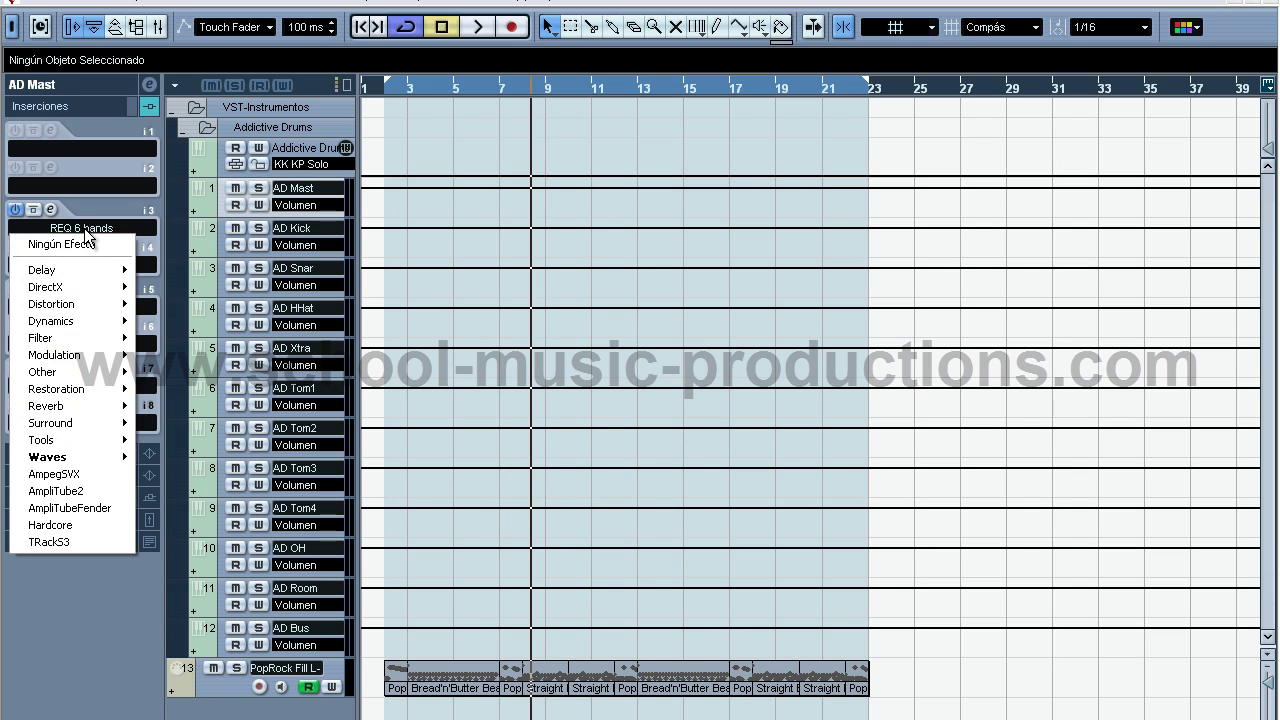
click(88, 248)
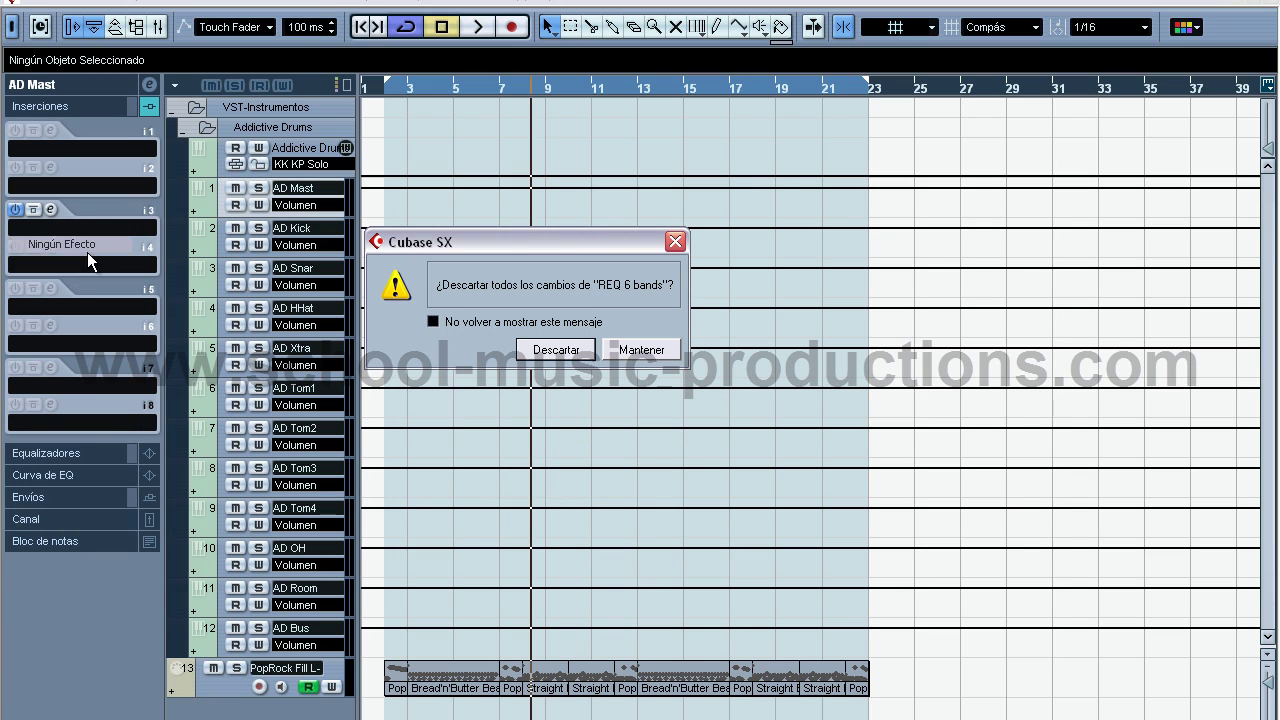
click(569, 350)
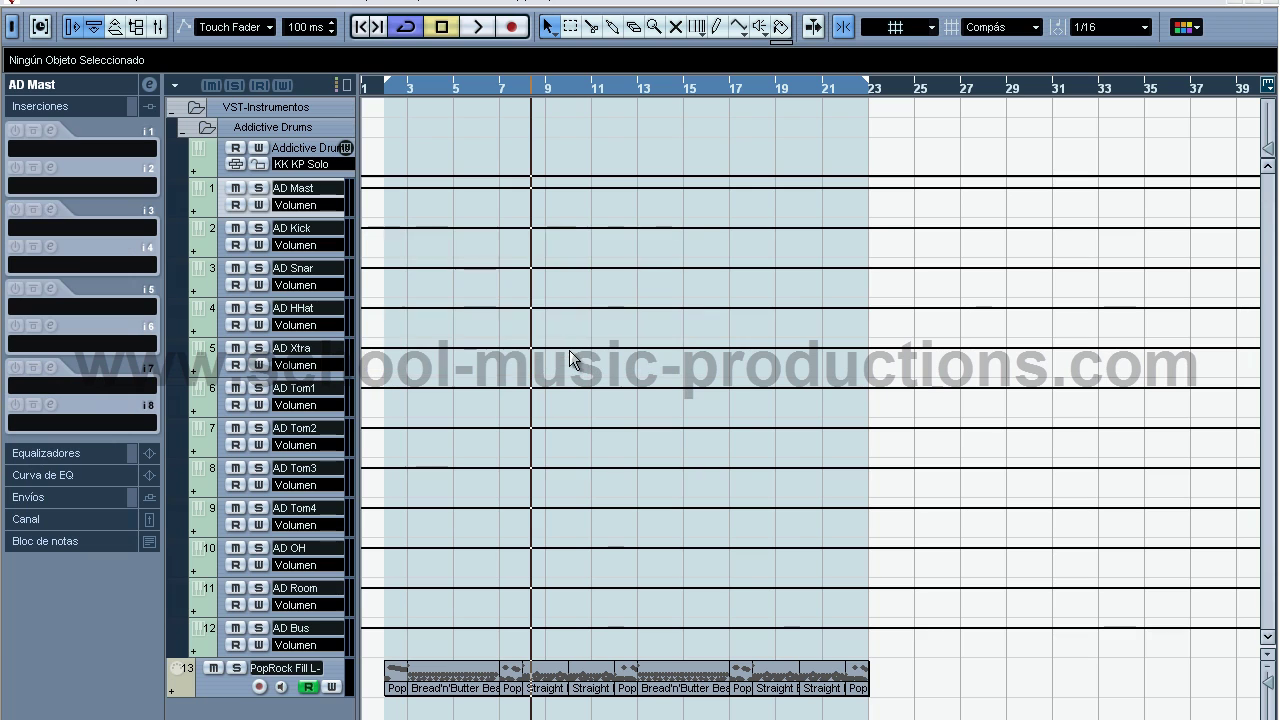
- In Addictive Drums, enable the separate outputs for all drum channels plus Overhead, Room and Bus, and close the instrument
click(346, 148)
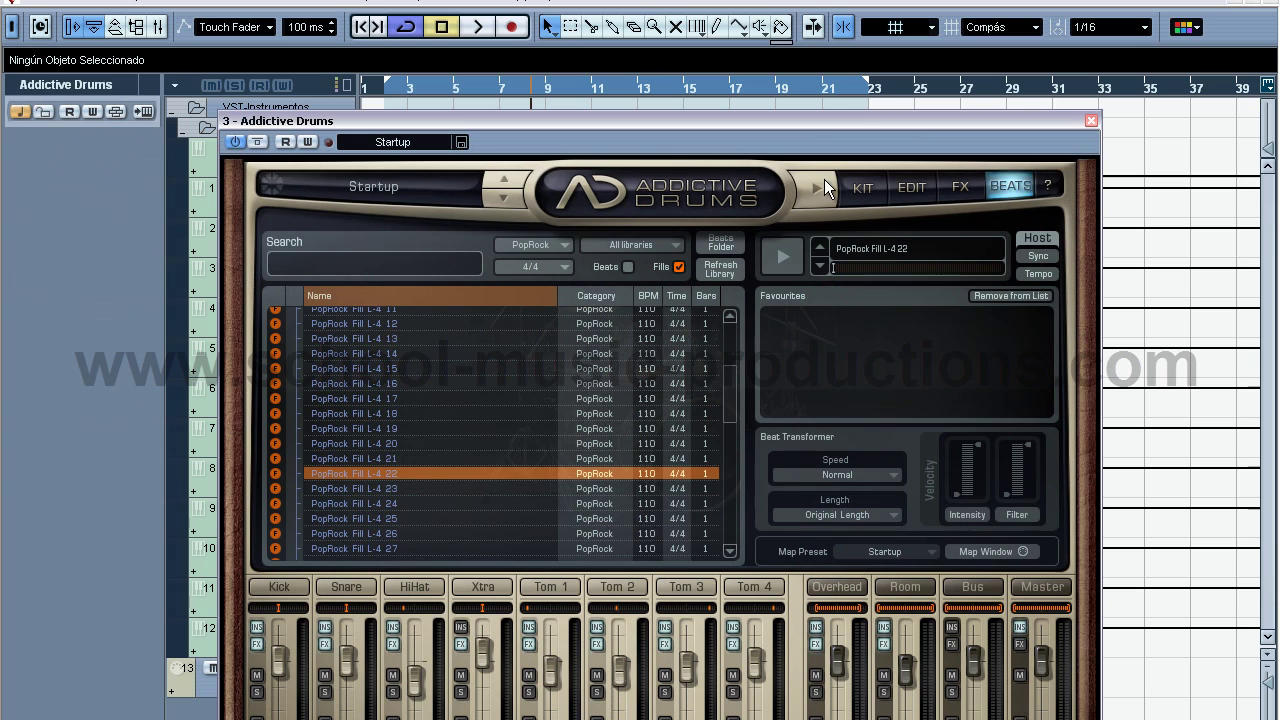
drag(804, 119, 800, 27)
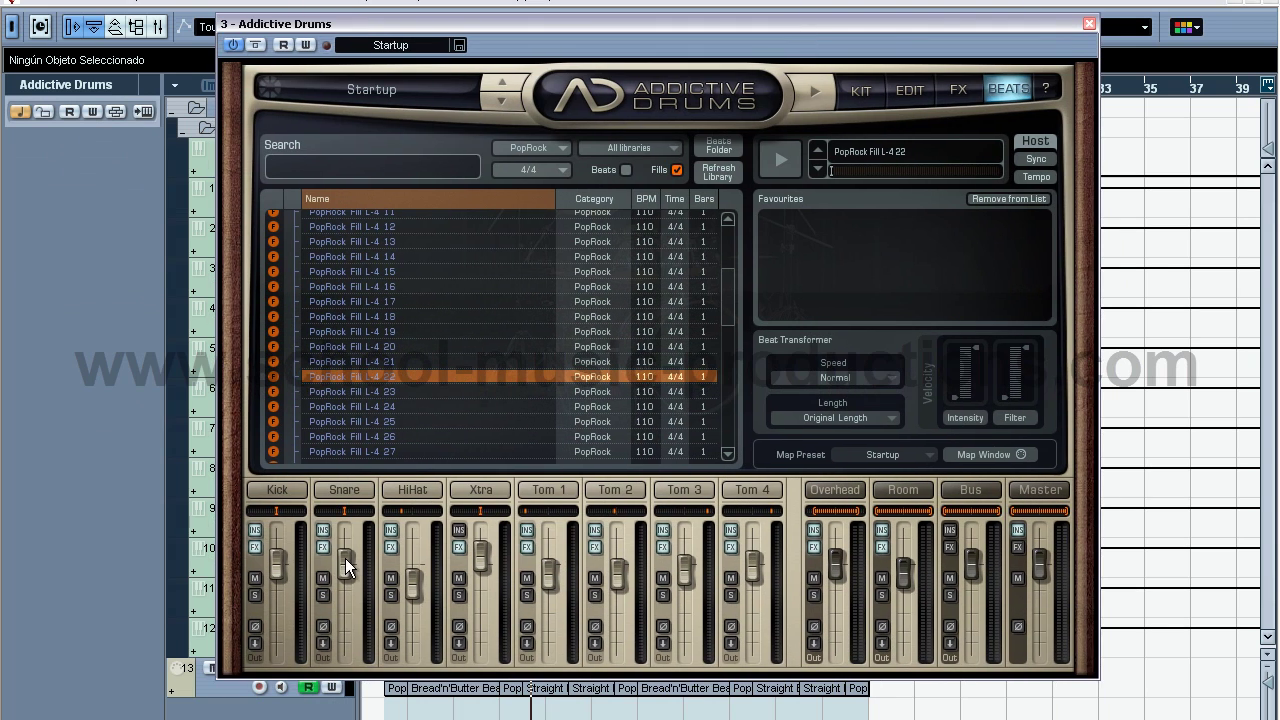
click(254, 643)
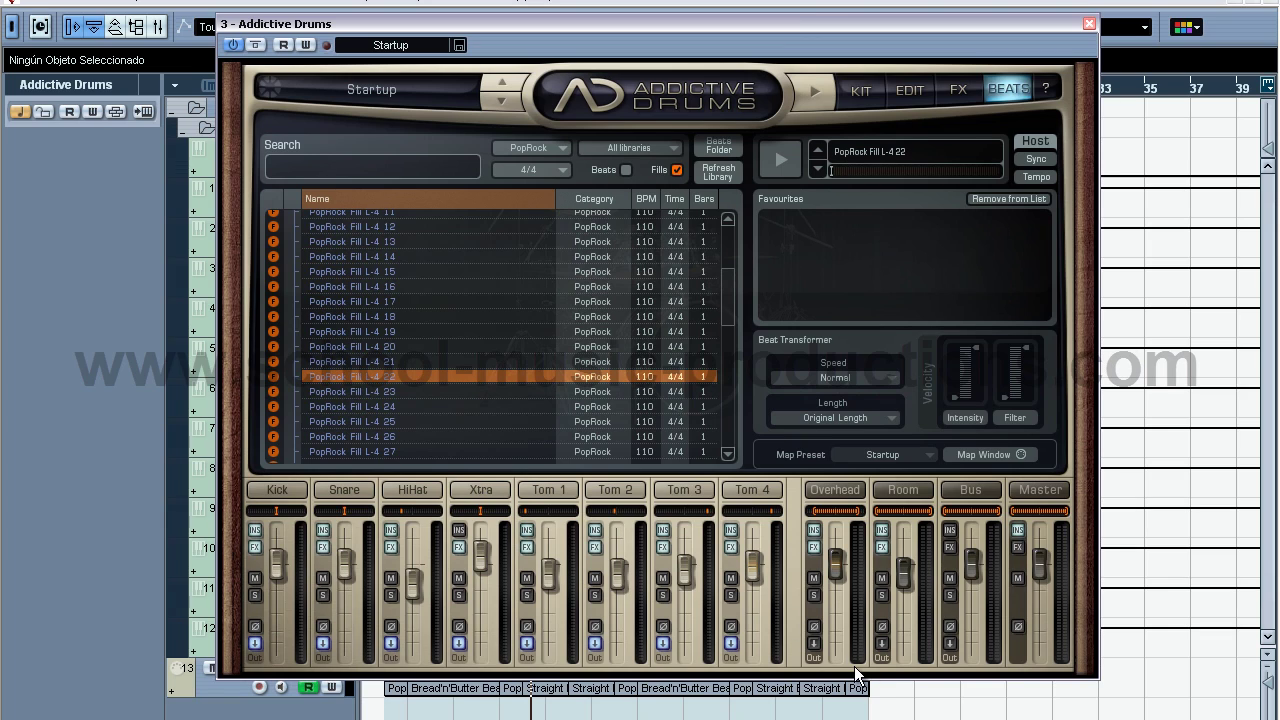
click(816, 645)
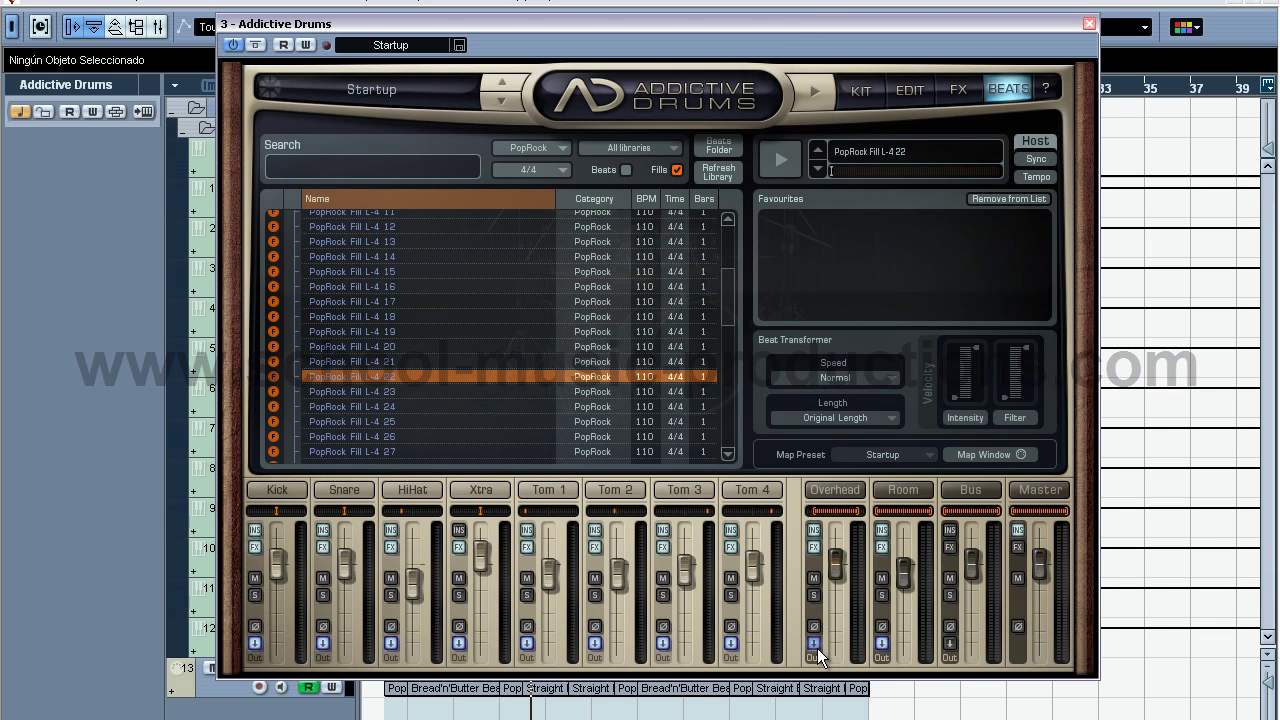
click(951, 645)
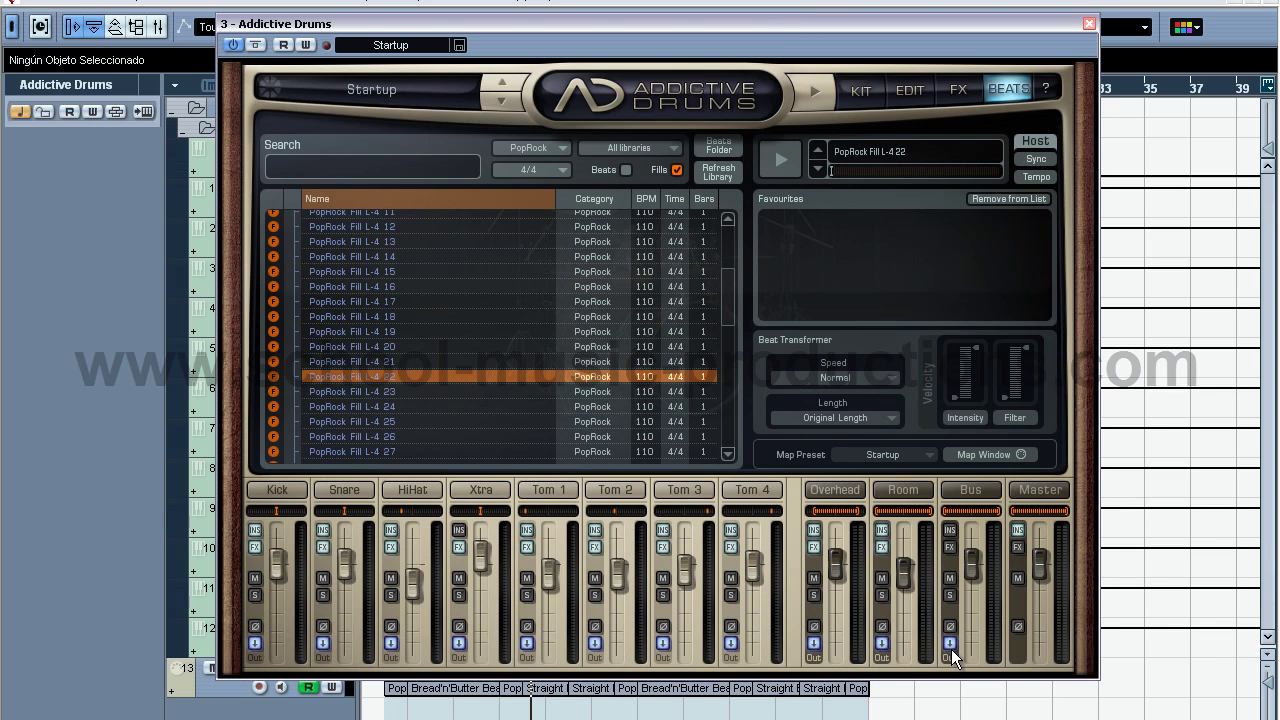
click(1088, 24)
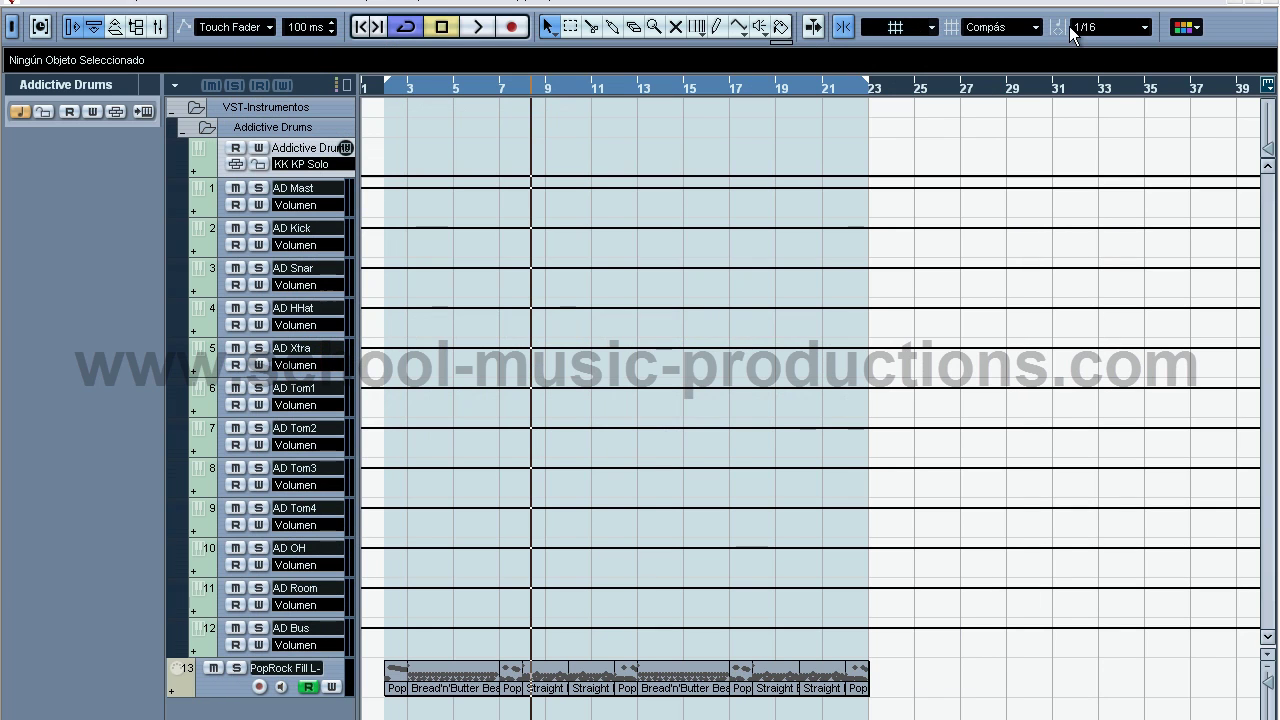
click(229, 246)
click(233, 243)
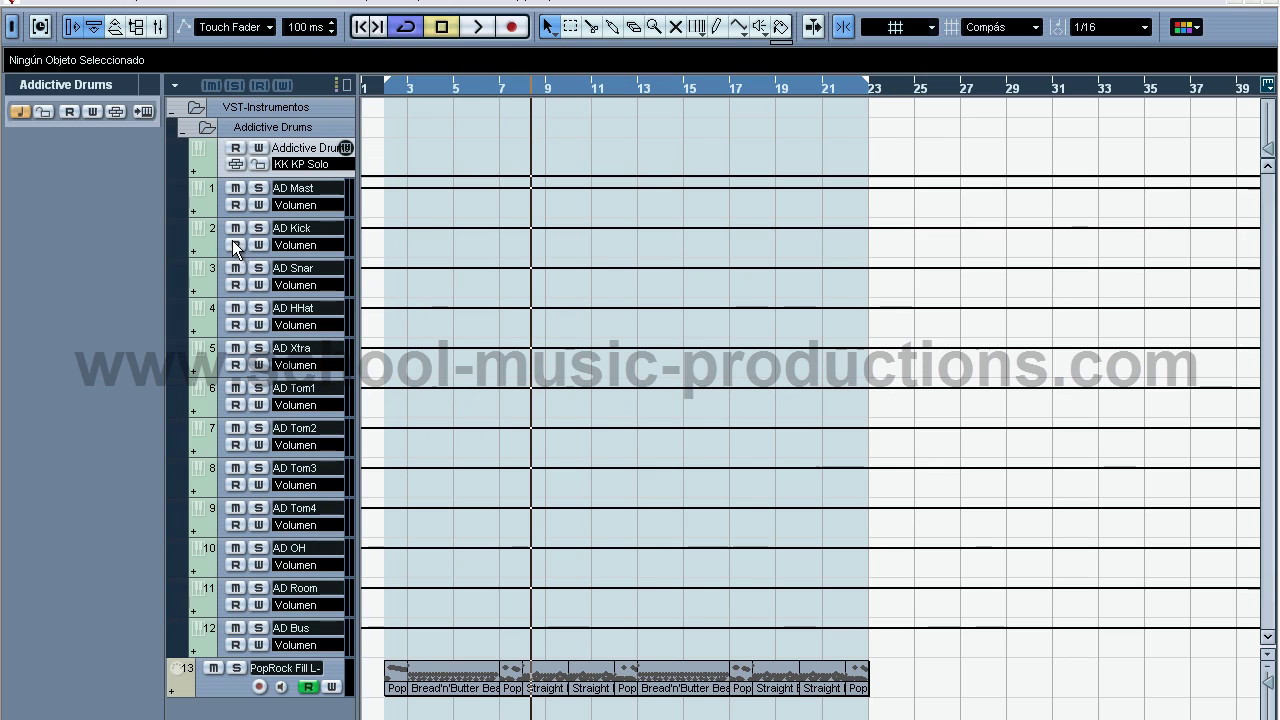
click(232, 245)
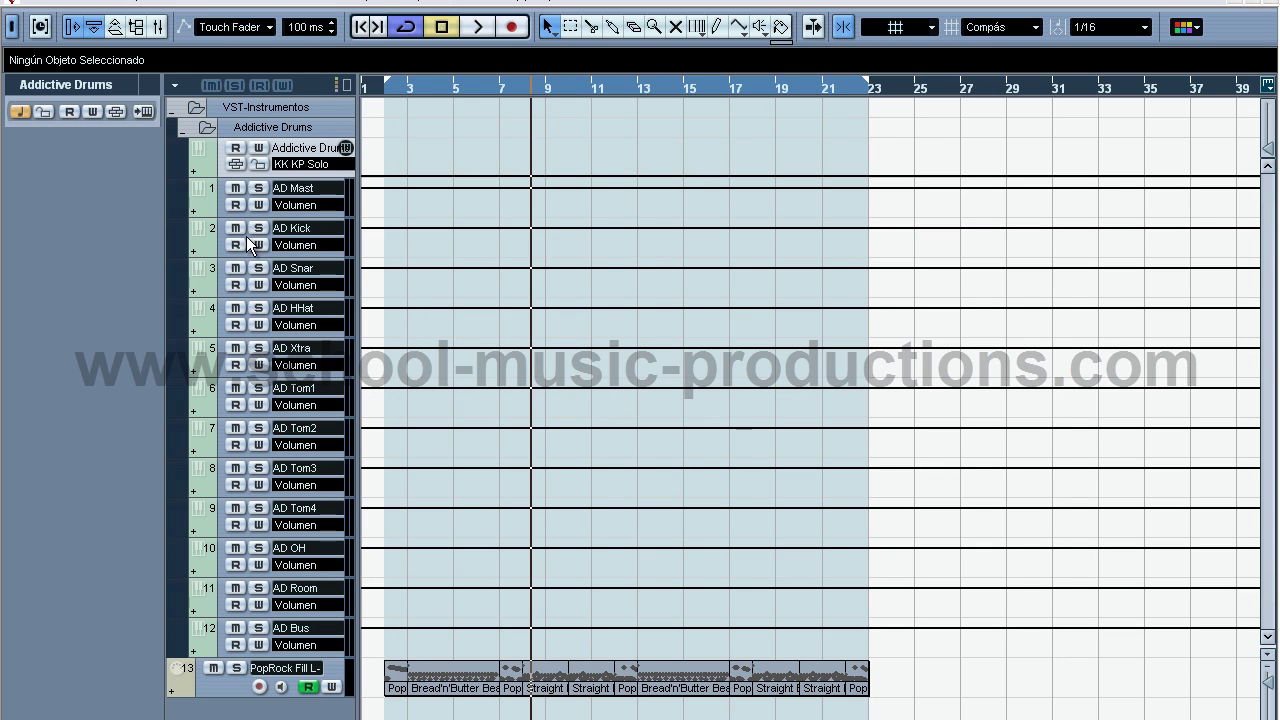
click(205, 233)
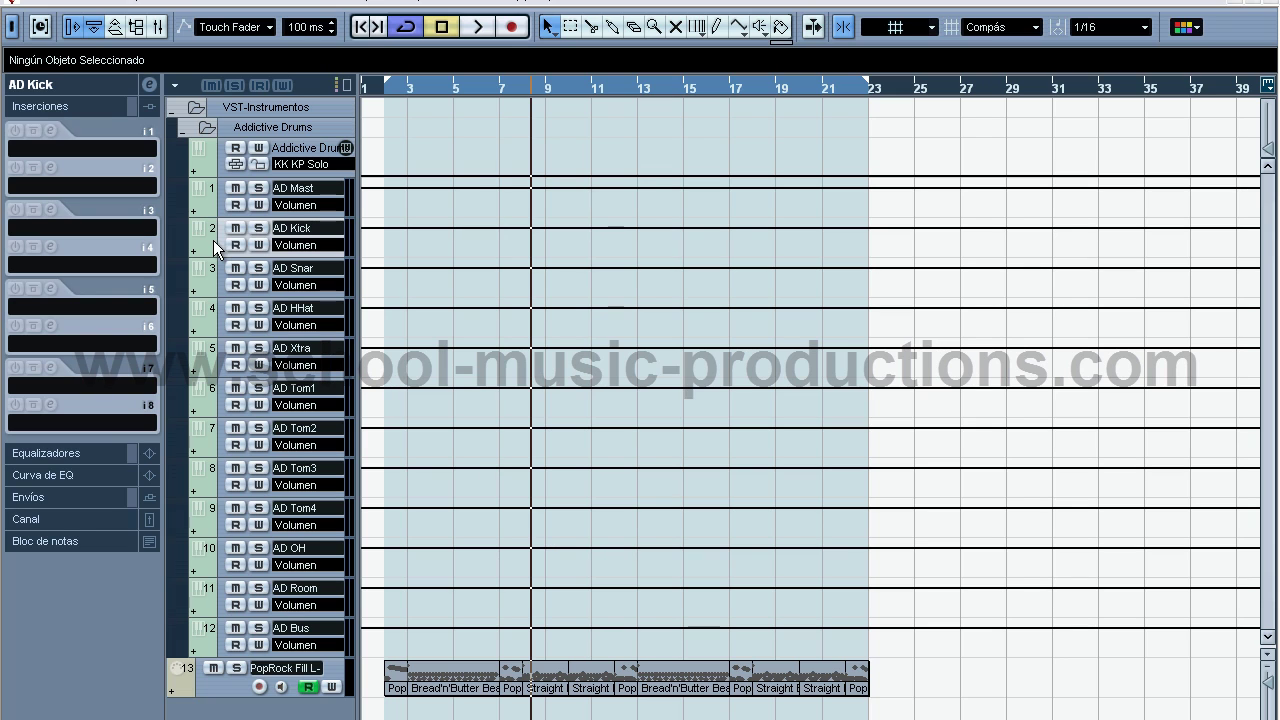
- Load the Waves REQ 2 bands equalizer into insert 3 of the AD OH track
click(216, 557)
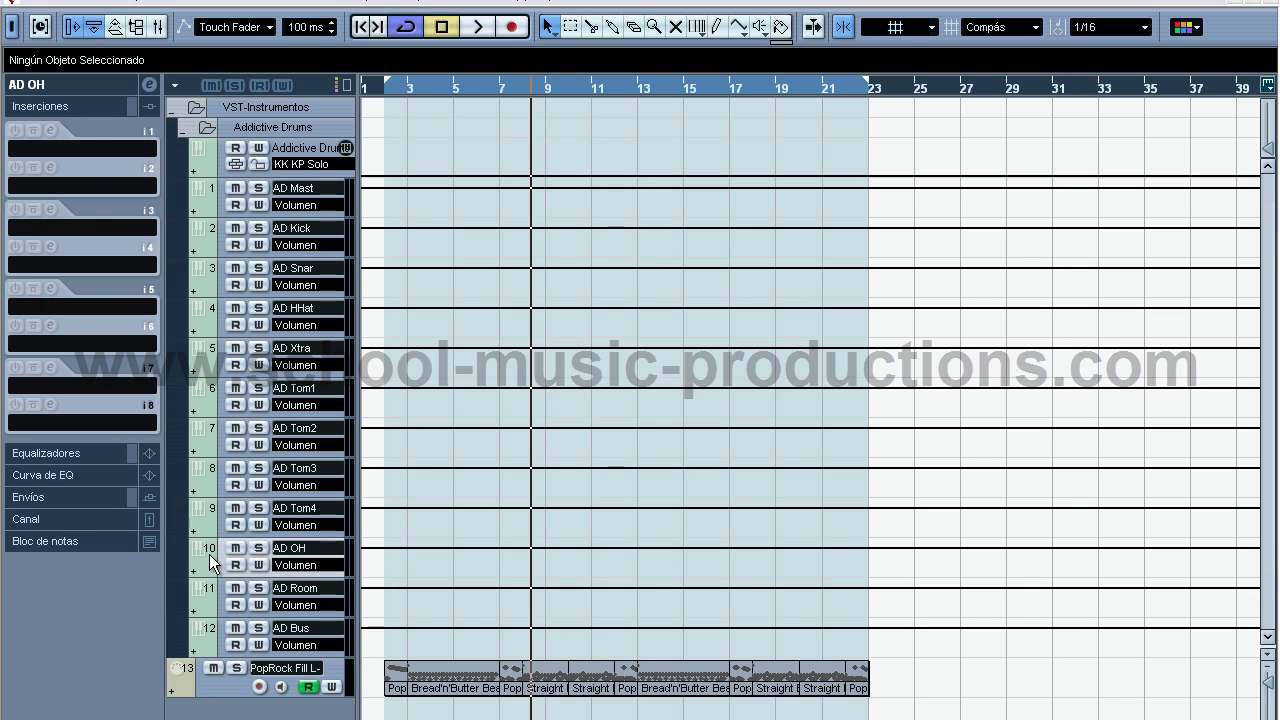
click(67, 224)
mouse_move(66, 456)
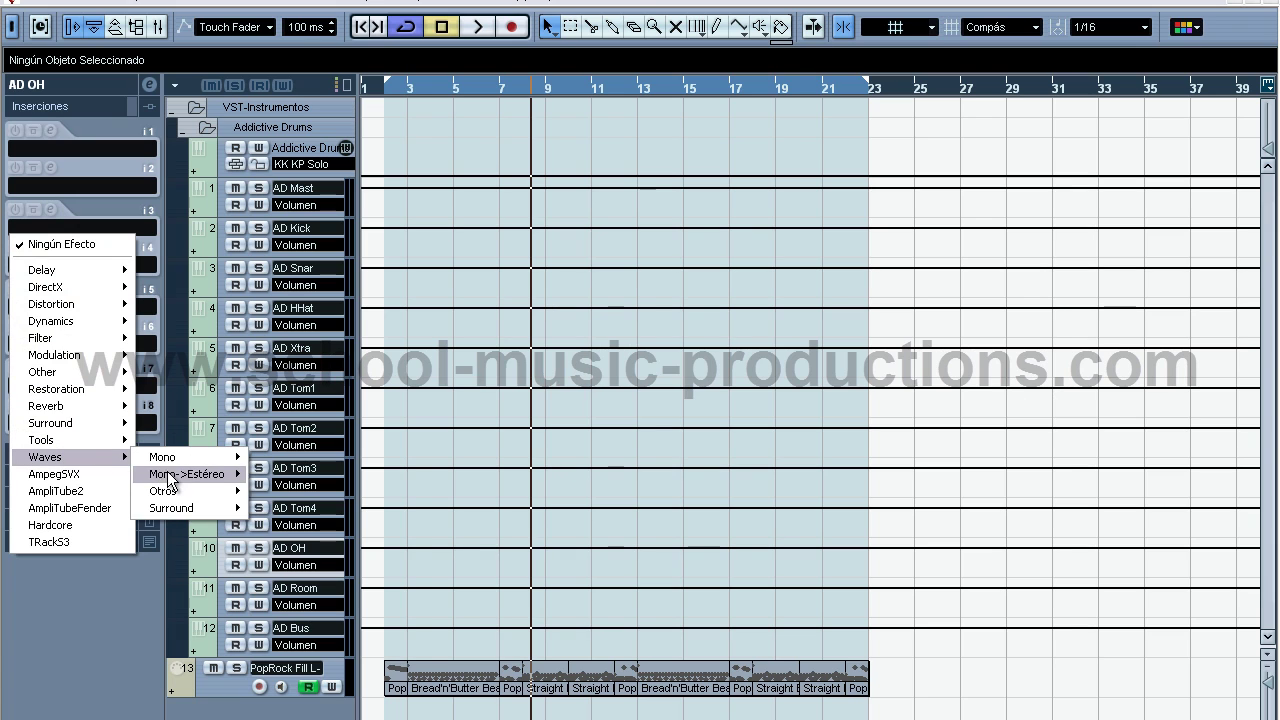
mouse_move(168, 480)
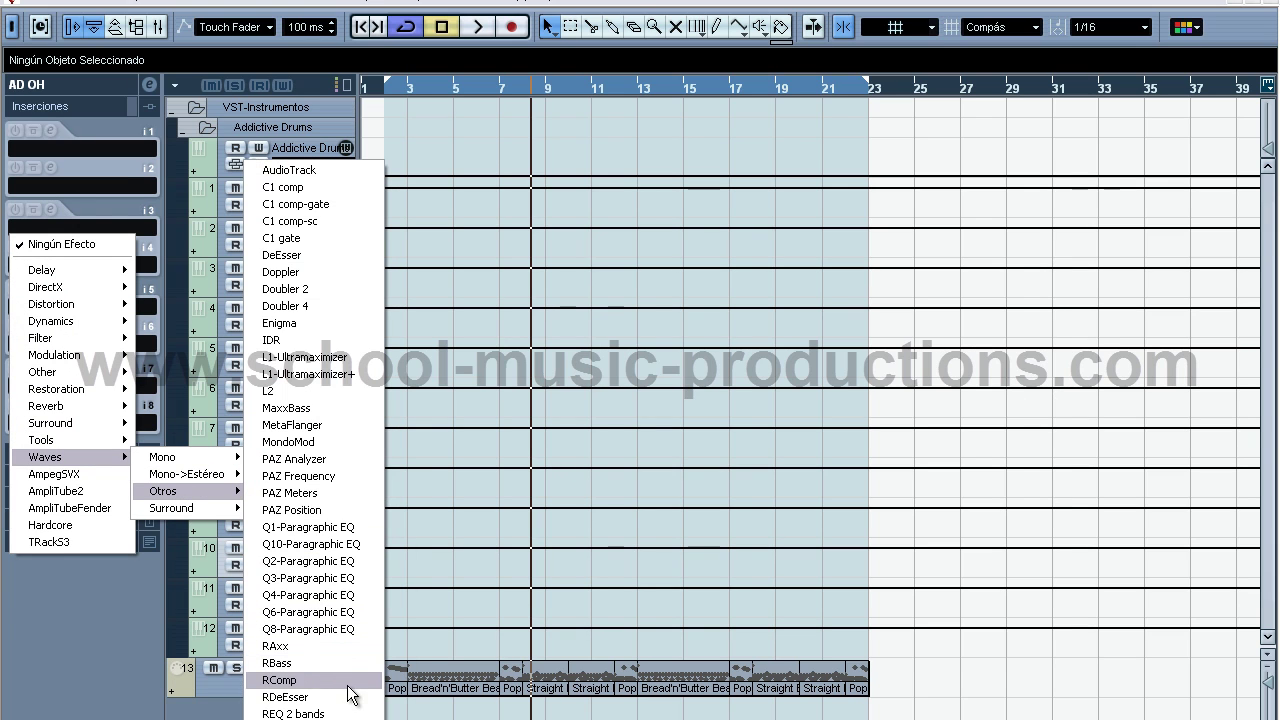
click(300, 713)
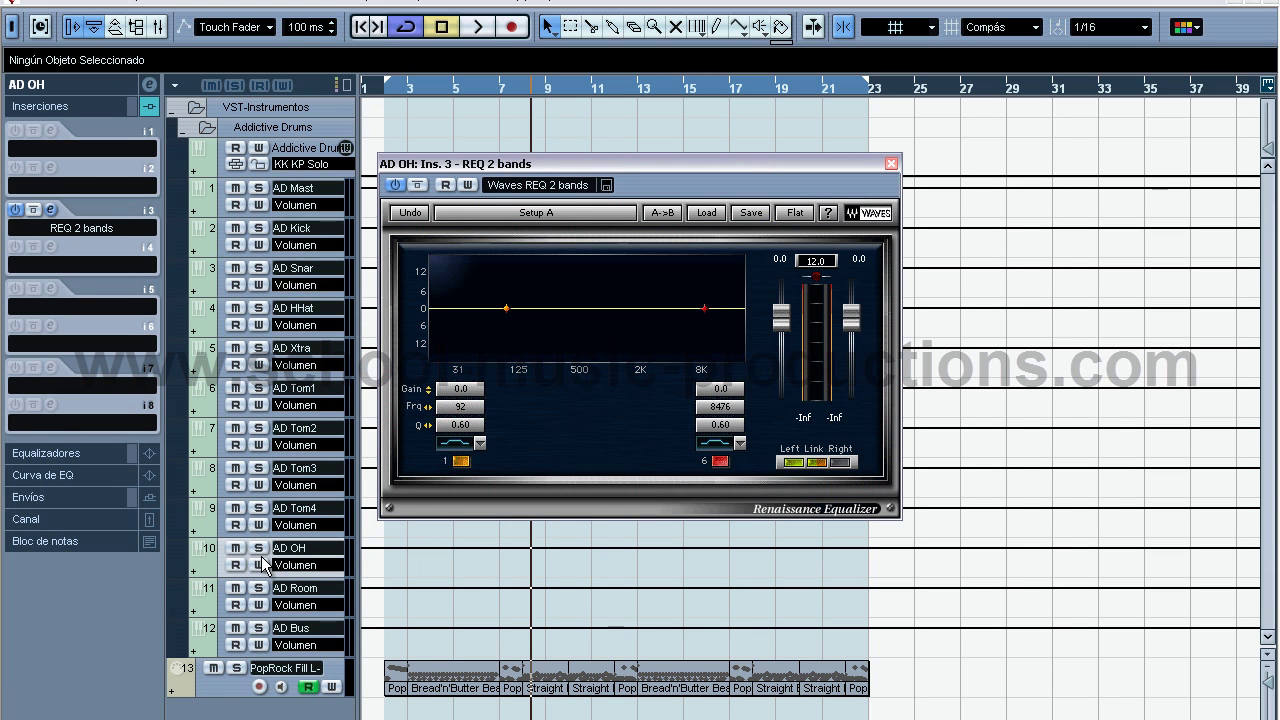
- Play the drums with AD OH soloed and set EQ band 1 to a high-pass at 351 Hz with a Q of 1.41
click(259, 549)
key(space)
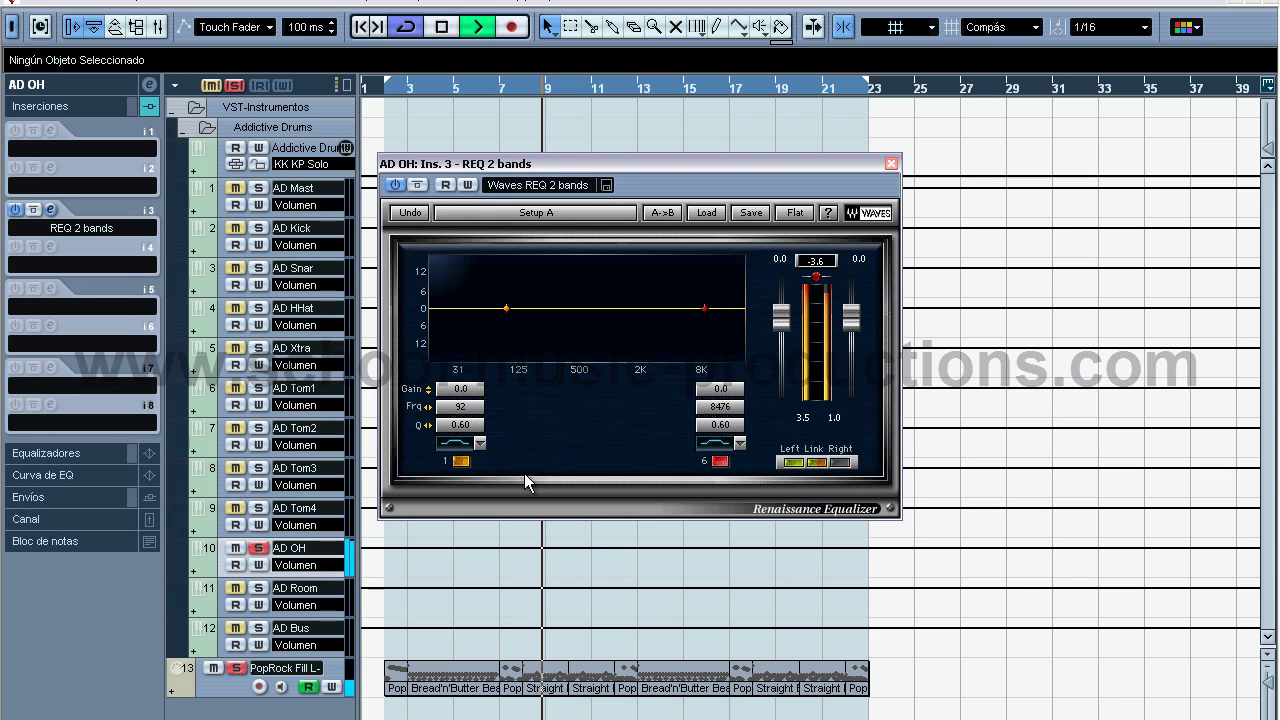
click(480, 443)
click(512, 484)
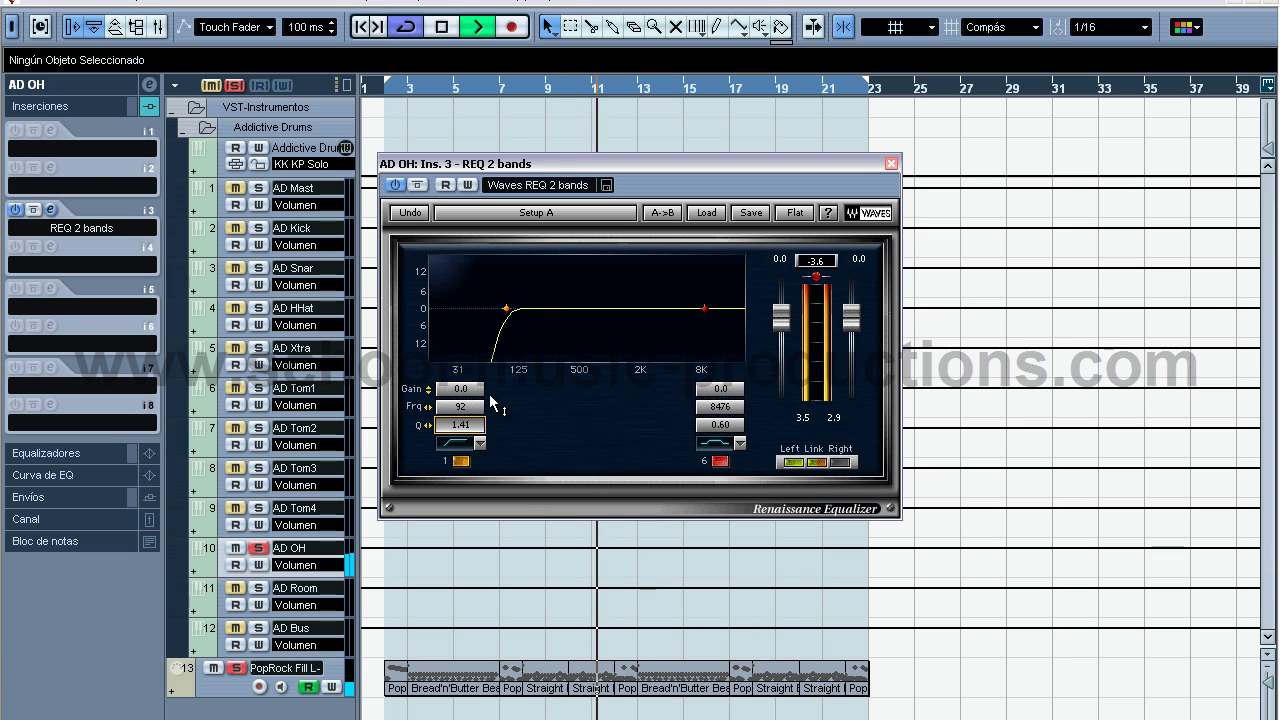
drag(468, 417, 519, 401)
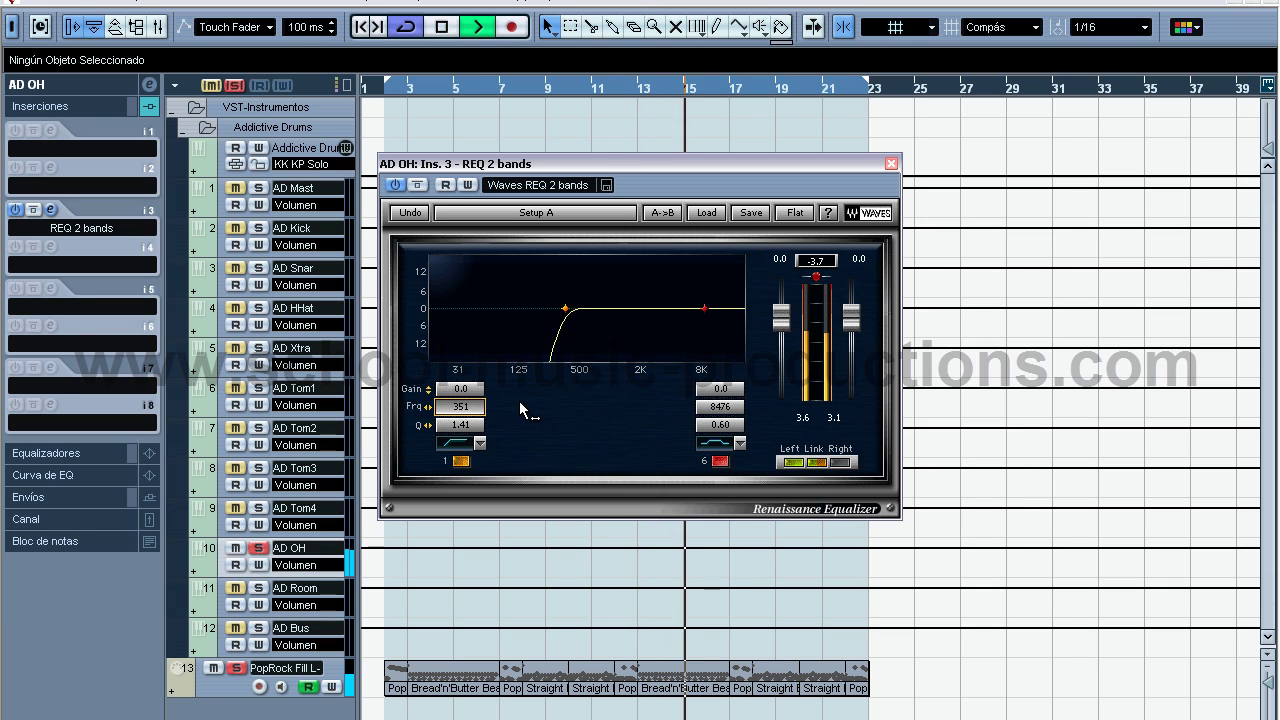
- Set EQ band 6 to a high shelf at 10679 Hz with 4.6 dB of gain
click(739, 438)
click(785, 462)
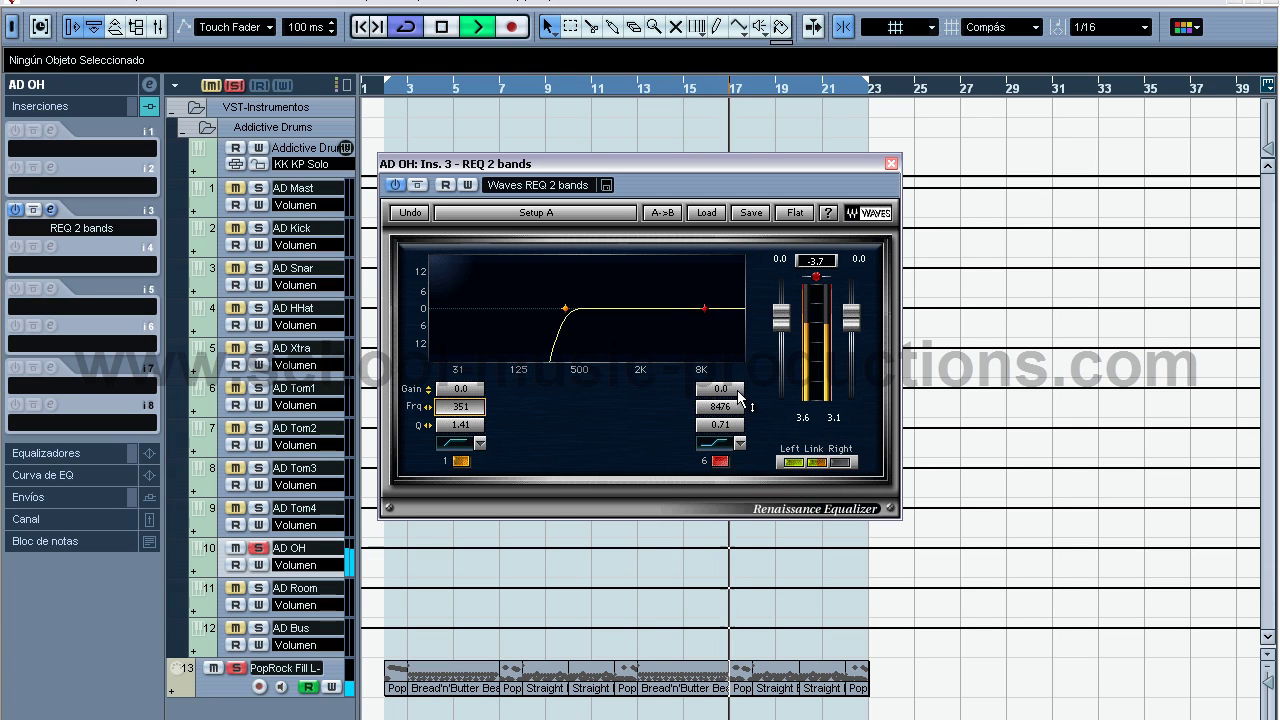
mouse_move(720, 389)
mouse_down()
mouse_move(735, 412)
mouse_move(735, 388)
mouse_up()
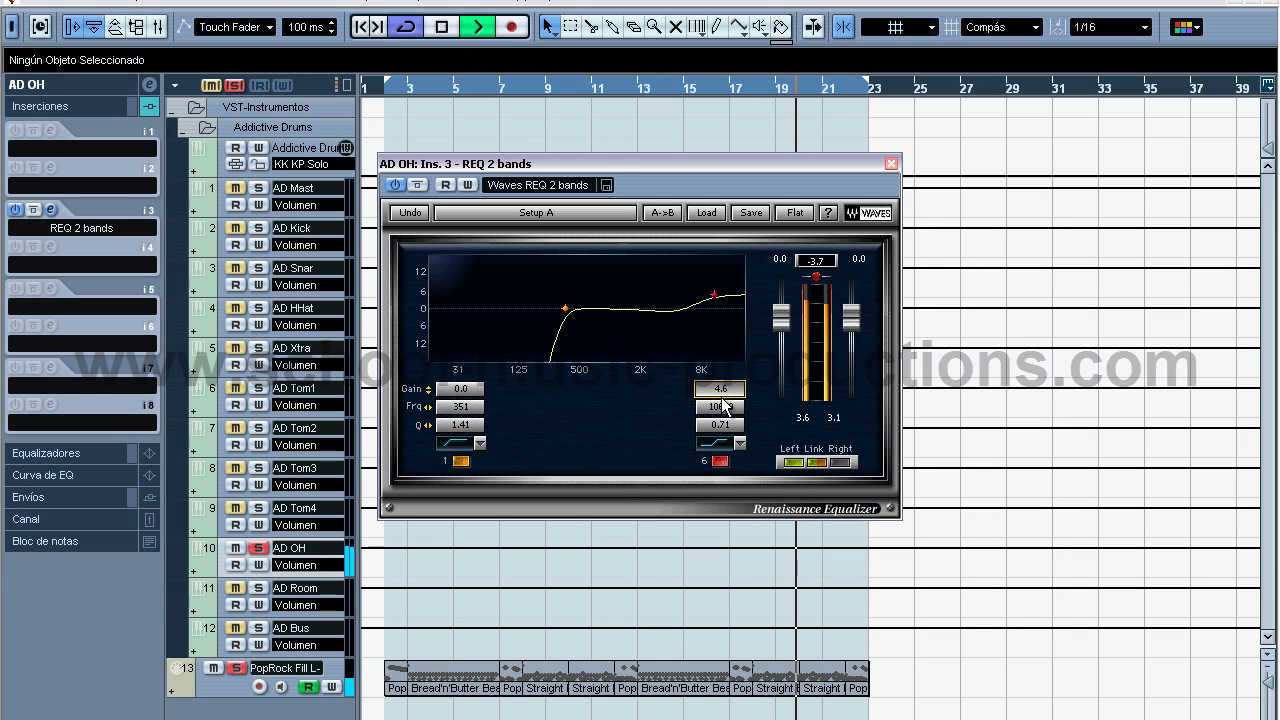
- Toggle the equalizer's bypass to compare the overhead sound, and raise band 6's gain to 5.1 dB
click(421, 184)
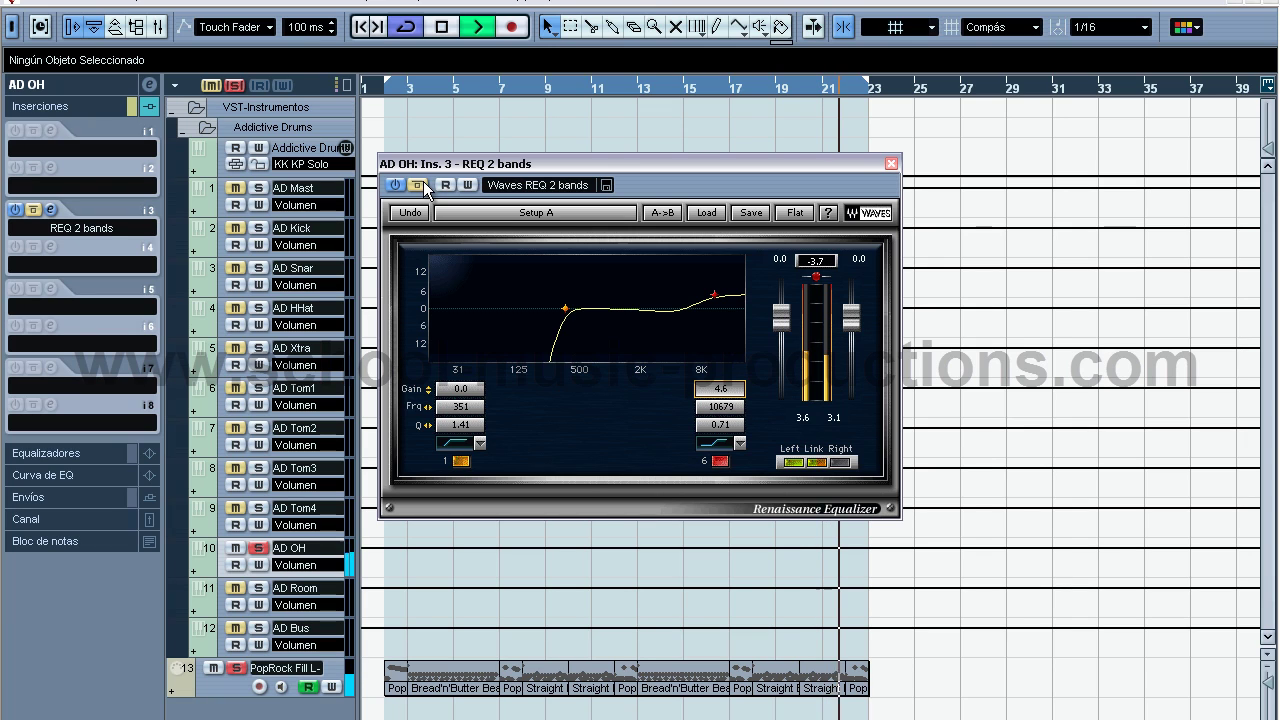
click(420, 184)
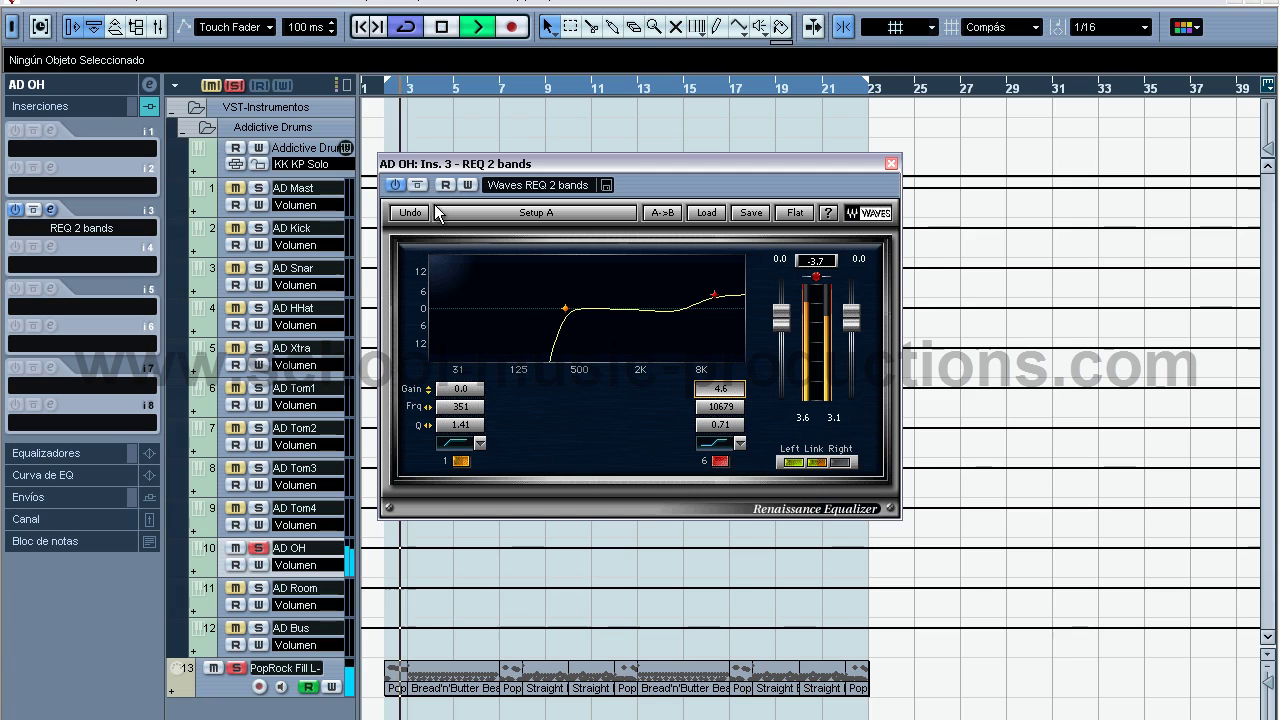
key(space)
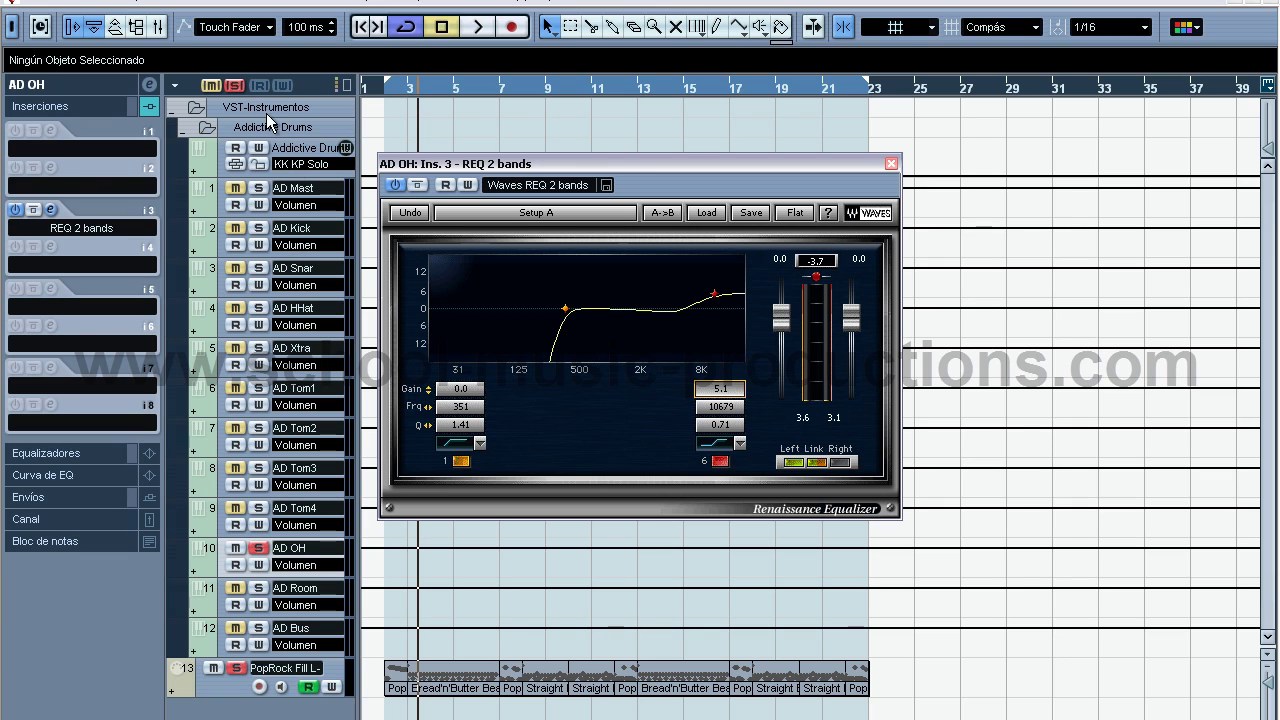
- Clear all solos and, with the full kit playing, trim the equalizer's output to -3.7 dB
click(240, 89)
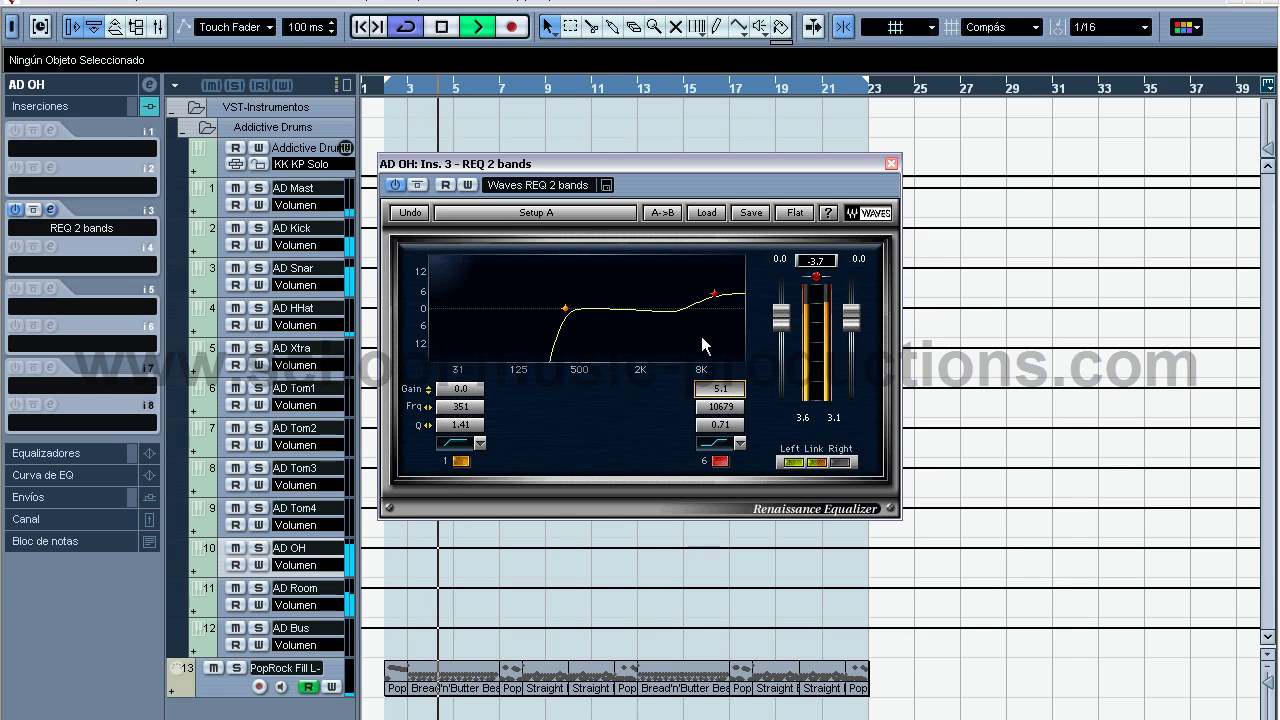
click(814, 268)
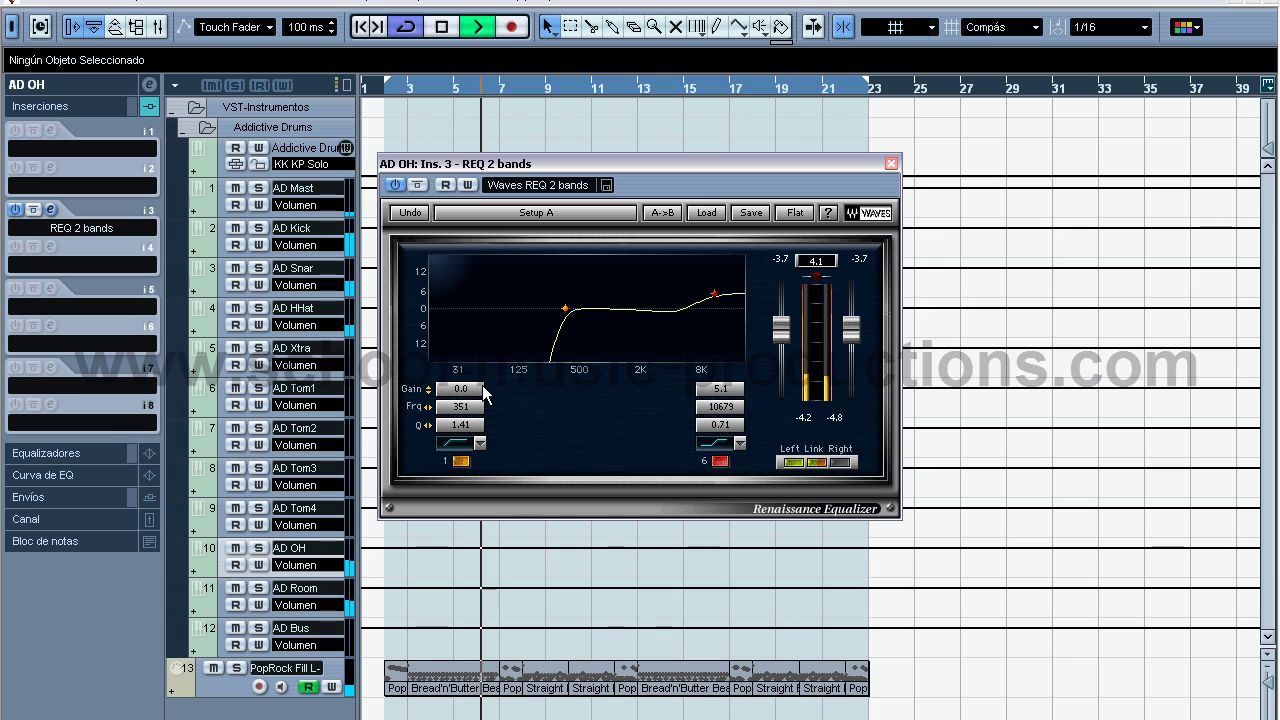
- Compare the full kit with the AD OH equalizer bypassed and active, then stop playback and close the equalizer
click(417, 190)
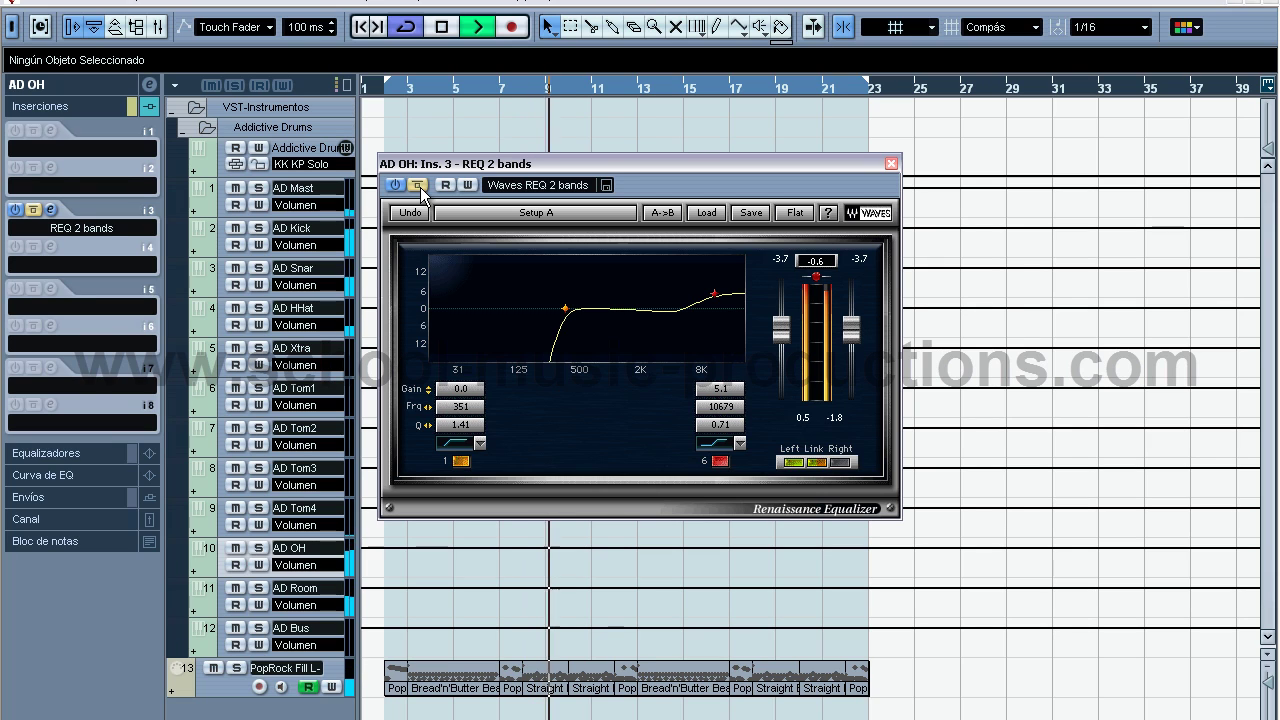
click(420, 187)
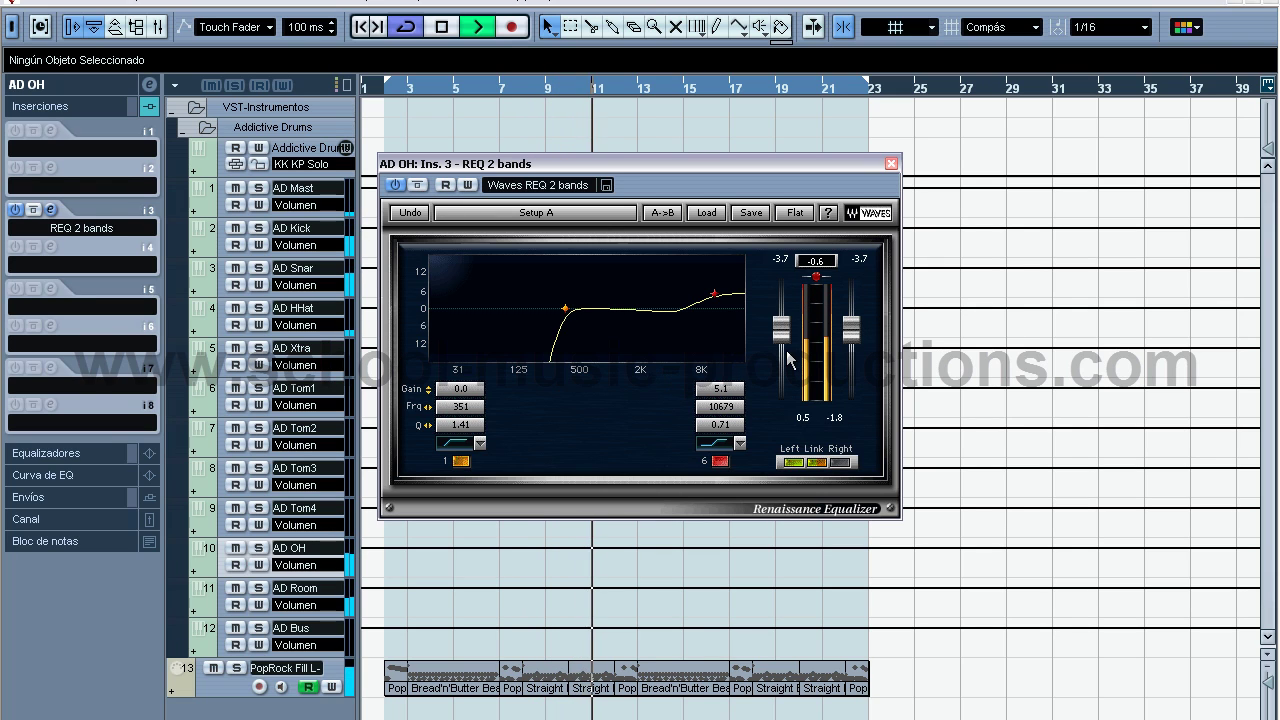
key(space)
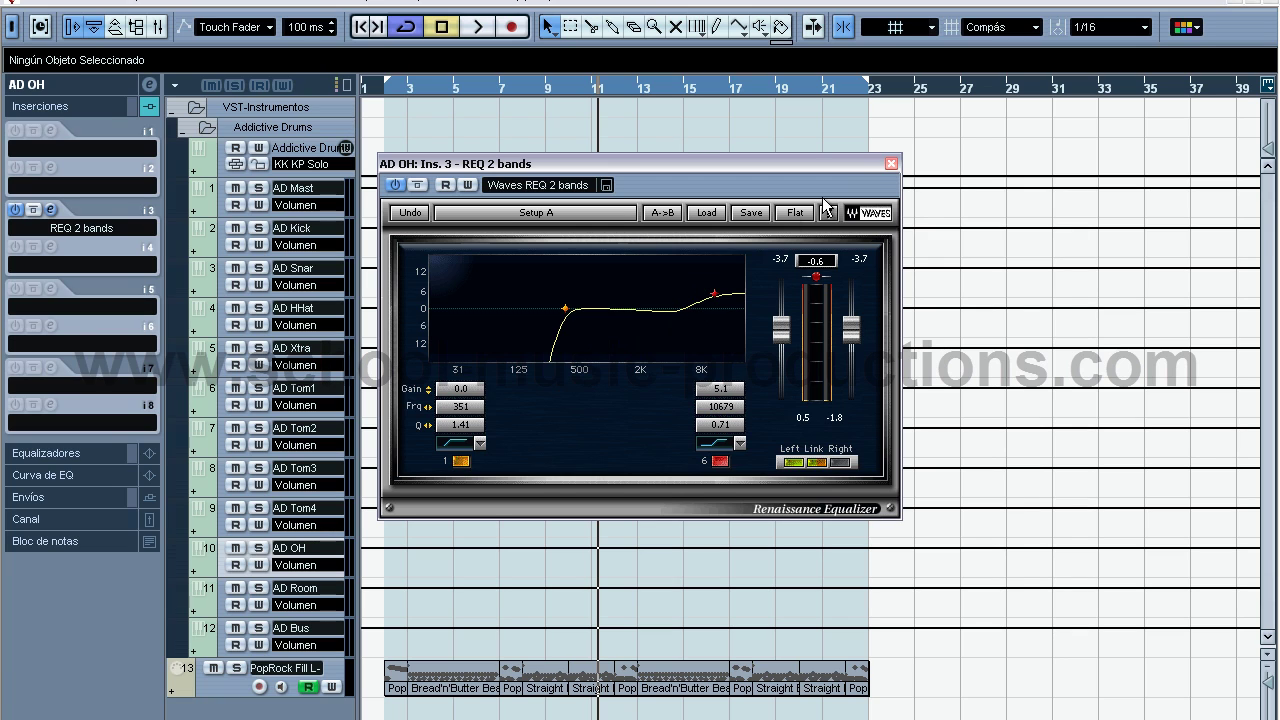
click(891, 164)
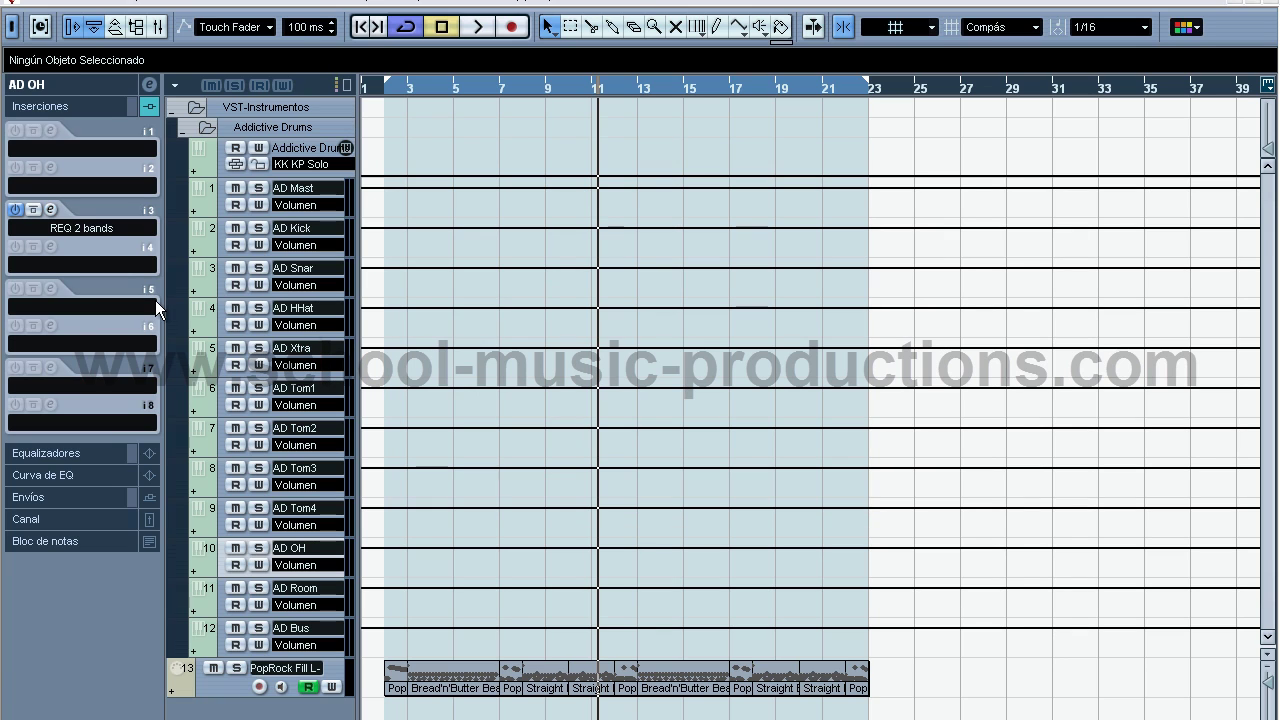
- Insert the mono Waves REQ 6 bands equalizer in the third insert slot of the AD Kick track
click(209, 244)
click(93, 228)
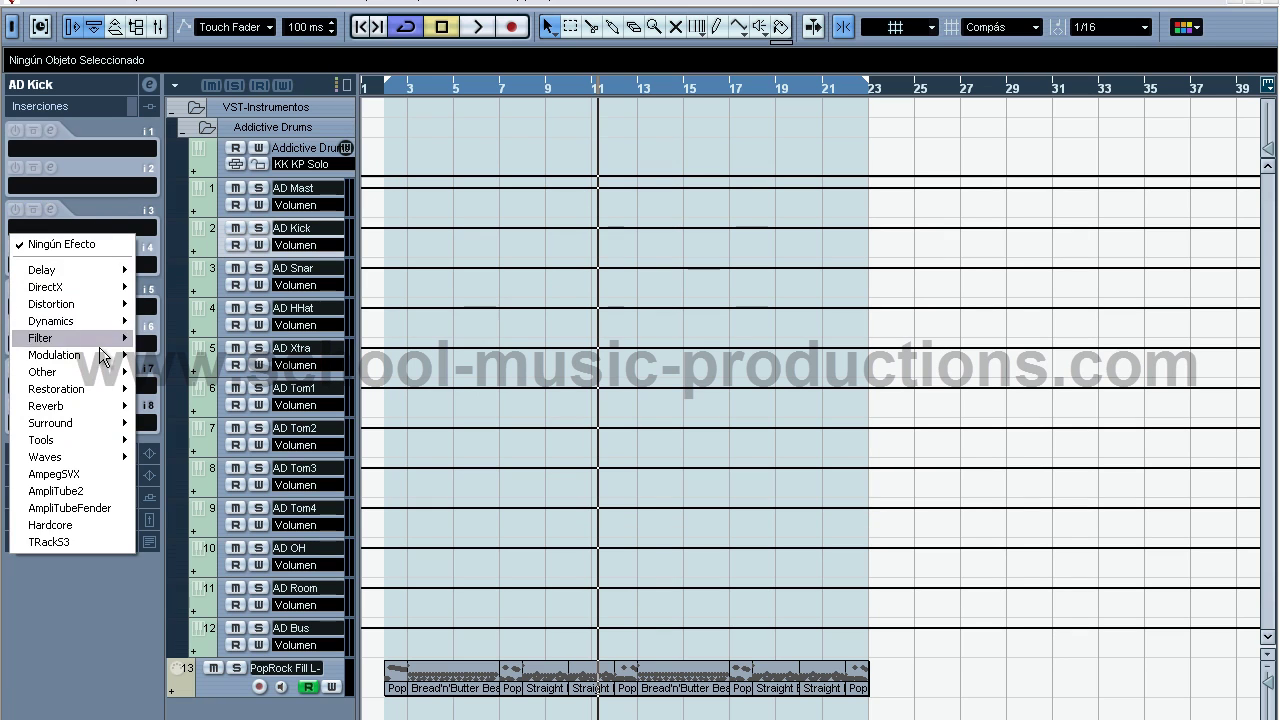
mouse_move(99, 352)
mouse_move(83, 457)
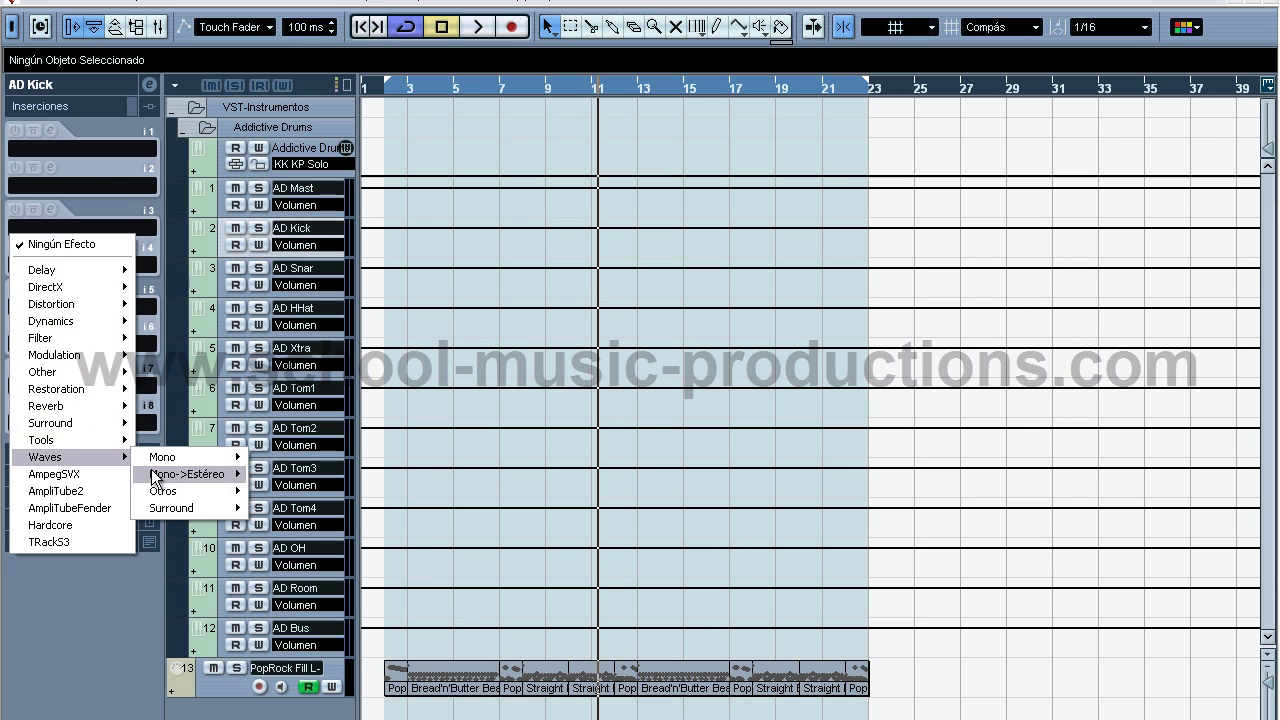
mouse_move(201, 460)
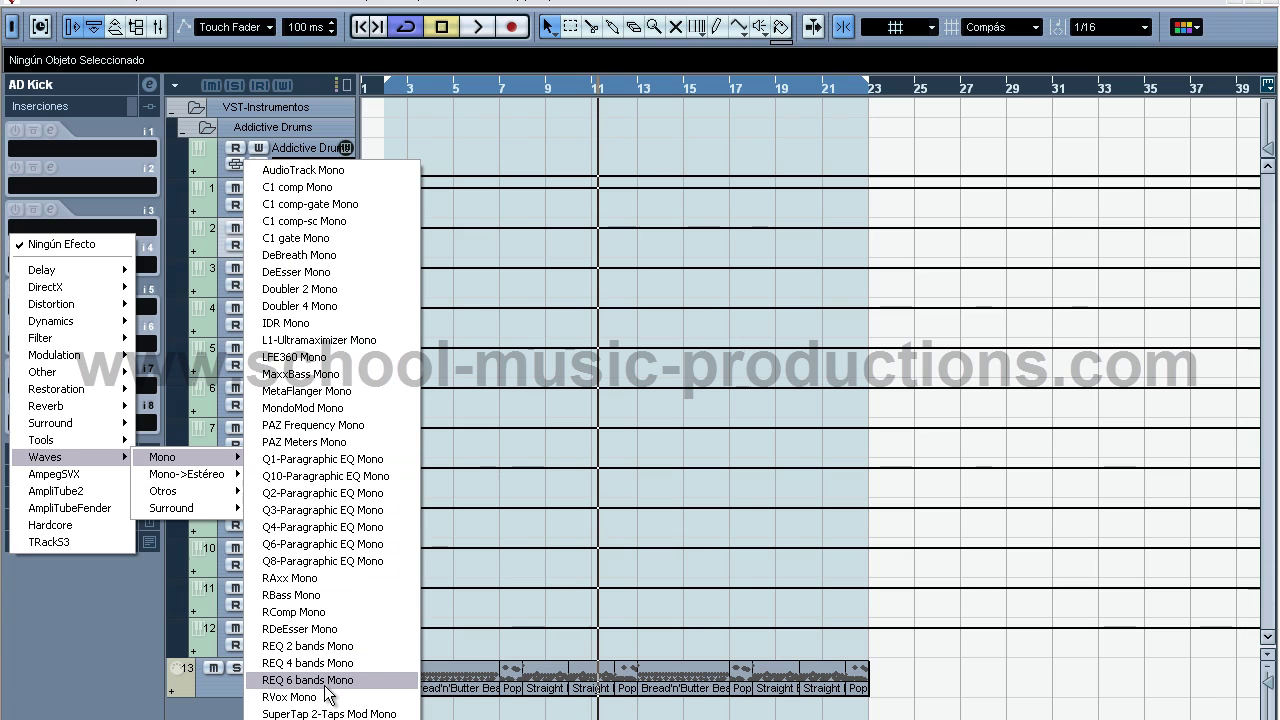
click(326, 683)
- Solo AD Kick and listen to it, moving the equalizer window higher so it is fully visible
key(space)
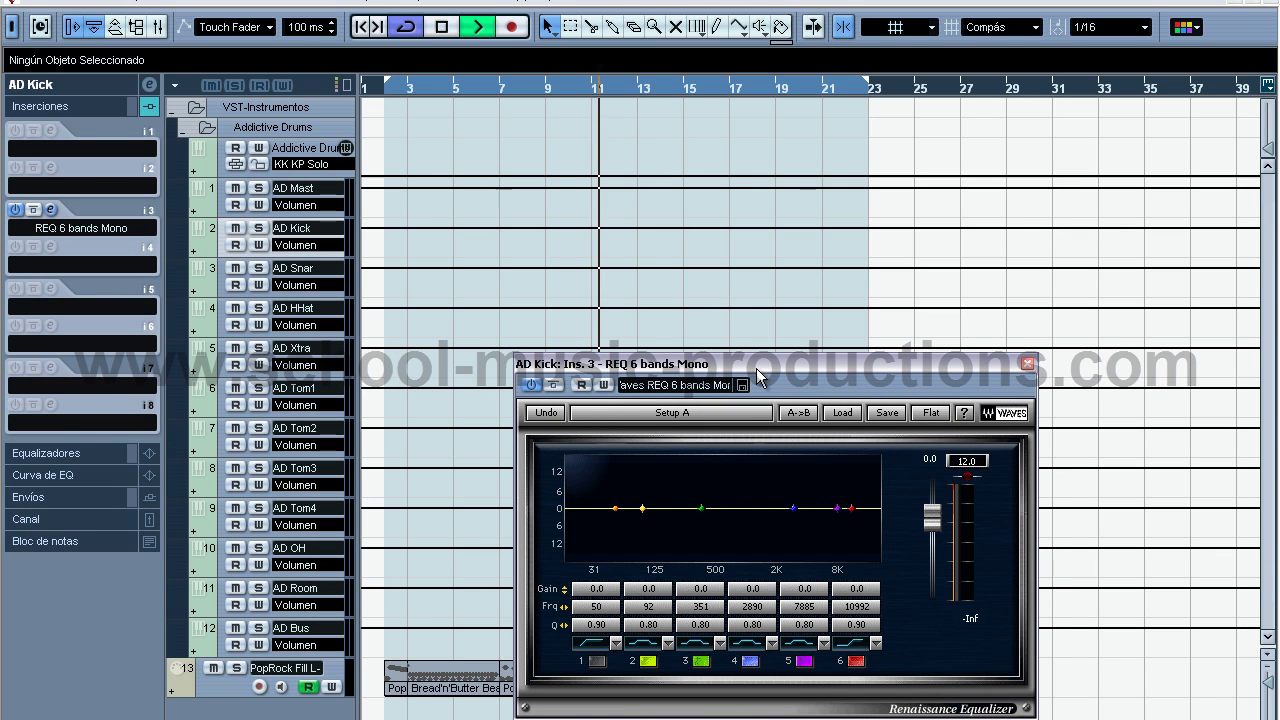
click(259, 231)
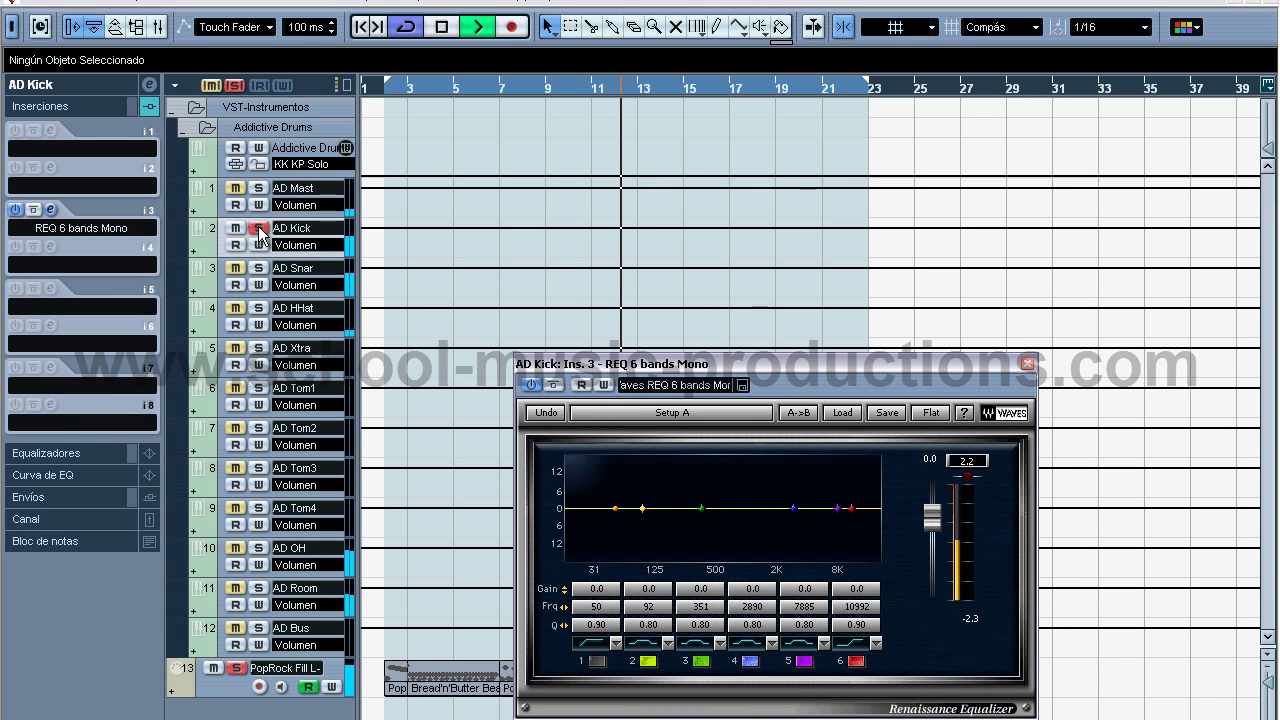
drag(778, 365, 680, 260)
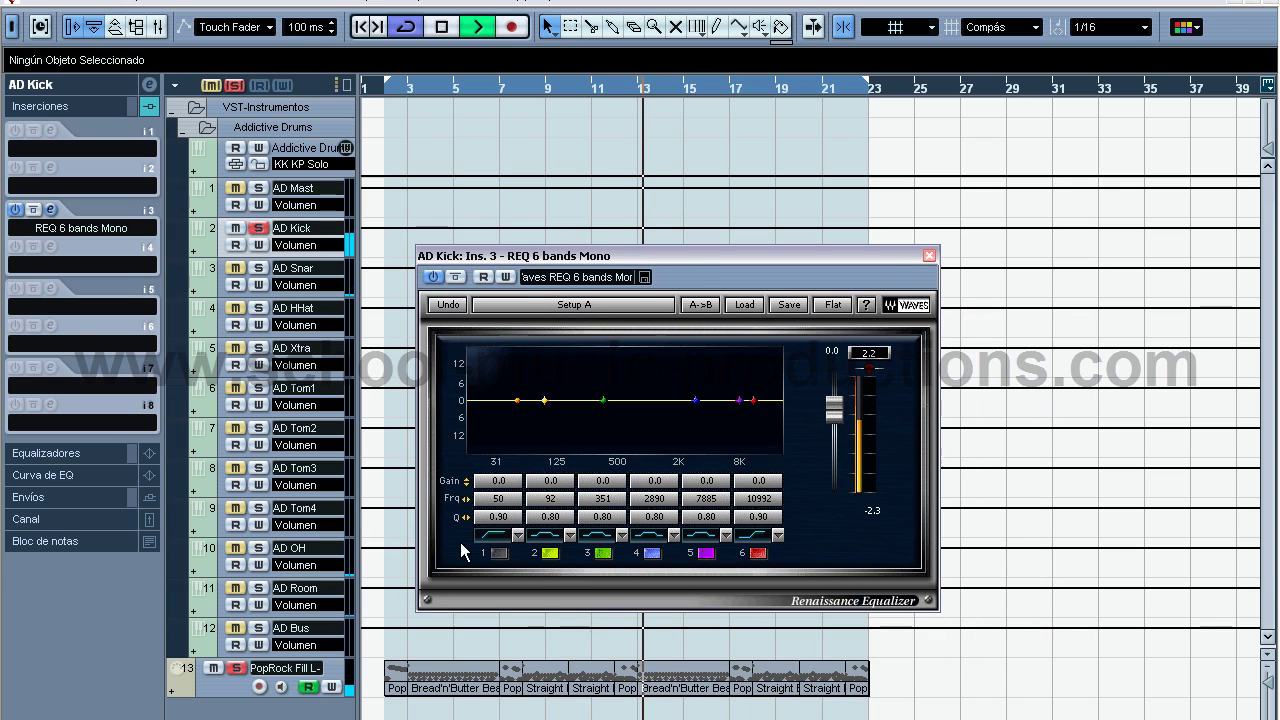
key(space)
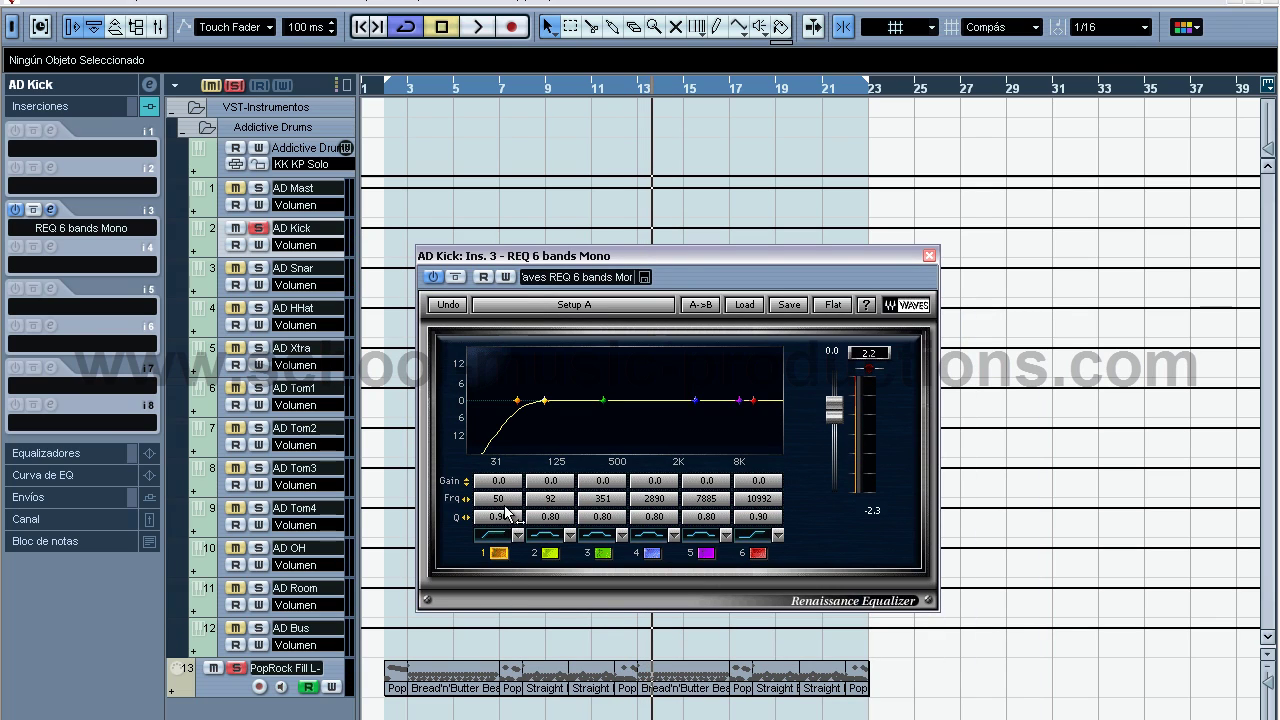
- Set the kick equalizer's band 1 to a high-pass at 31 Hz with a Q of 1.41
scroll(503, 504, down, 2)
scroll(495, 517, up, 2)
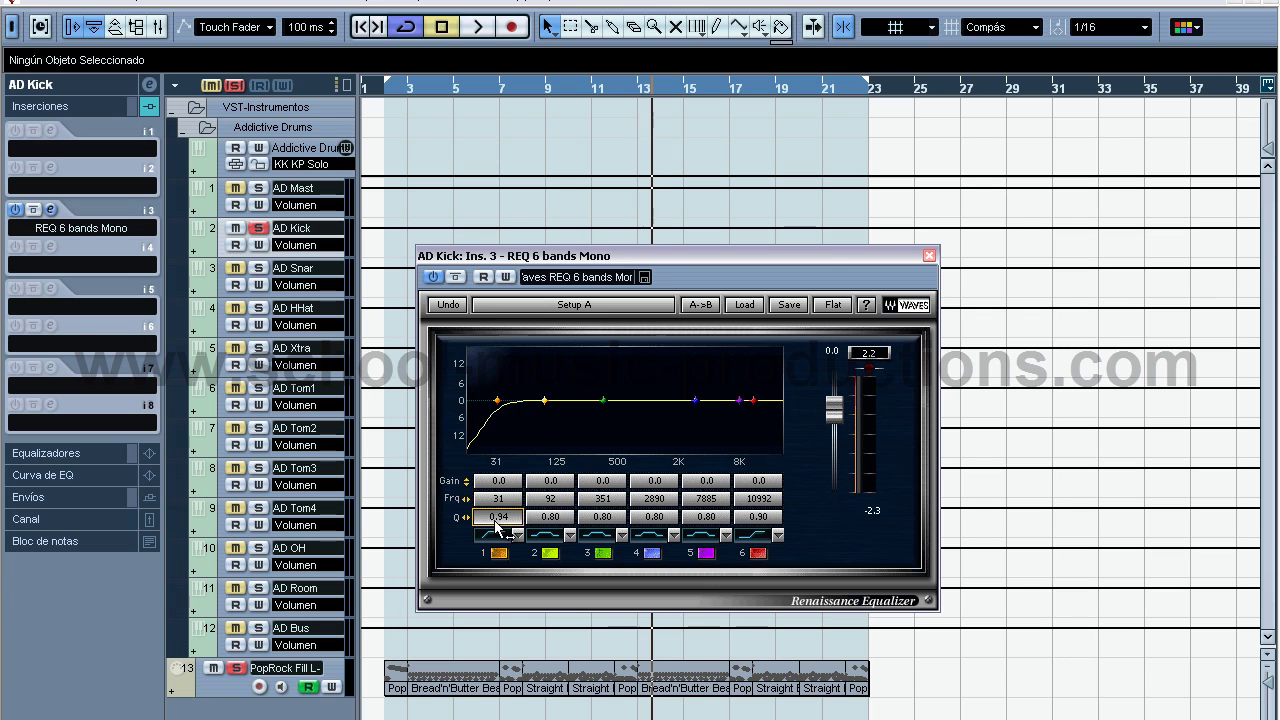
scroll(494, 505, up, 2)
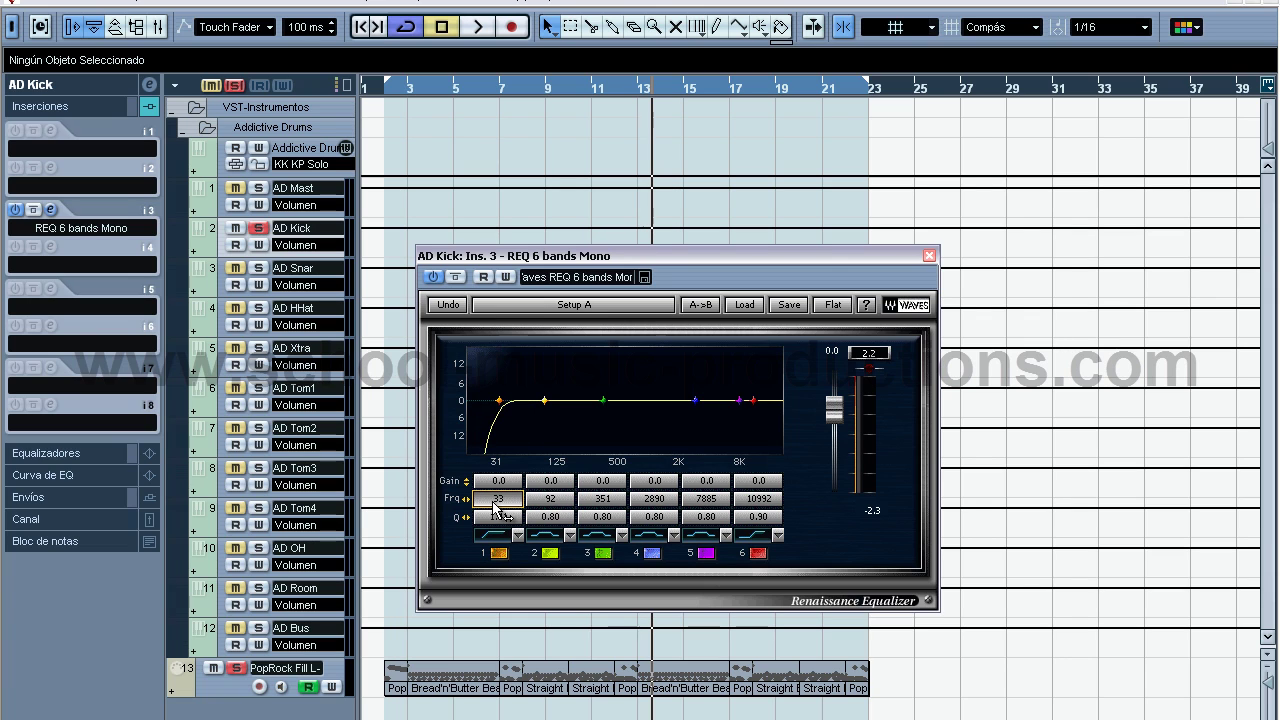
scroll(490, 508, down, 1)
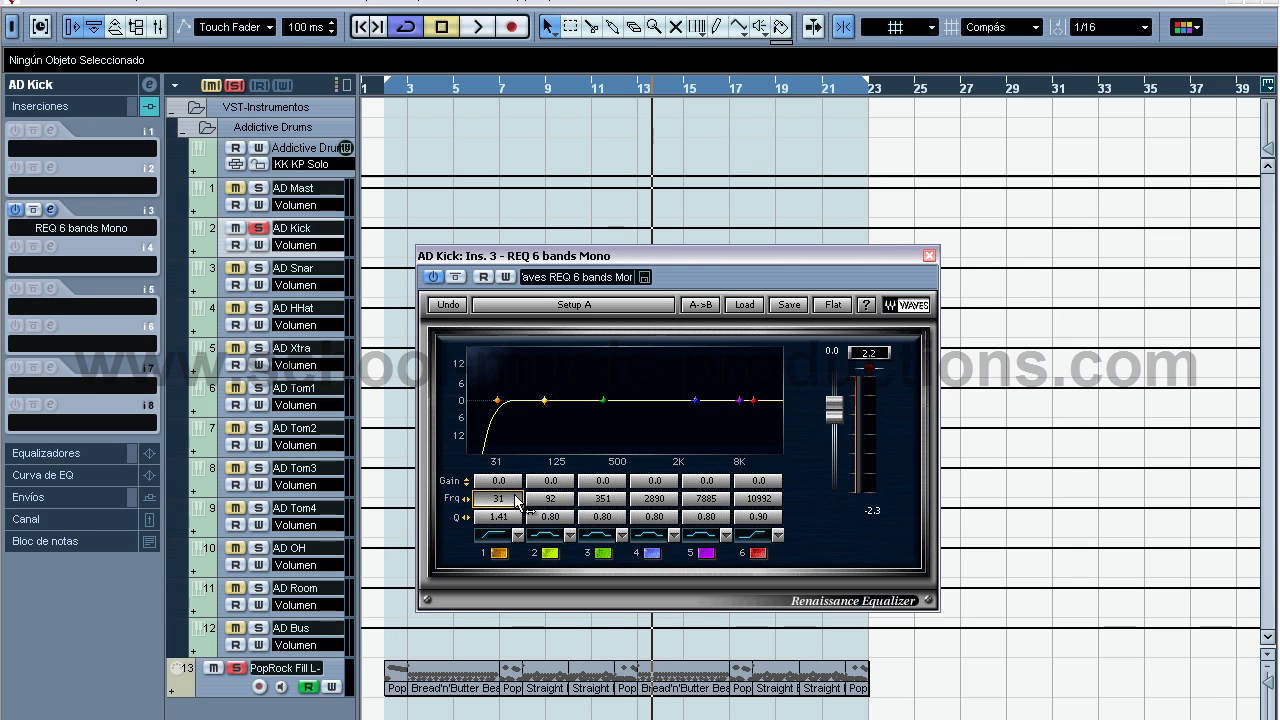
- Play the kick from the loop start and cut band 2 by 18 dB at 125 Hz with a Q of 6.50
key(Home)
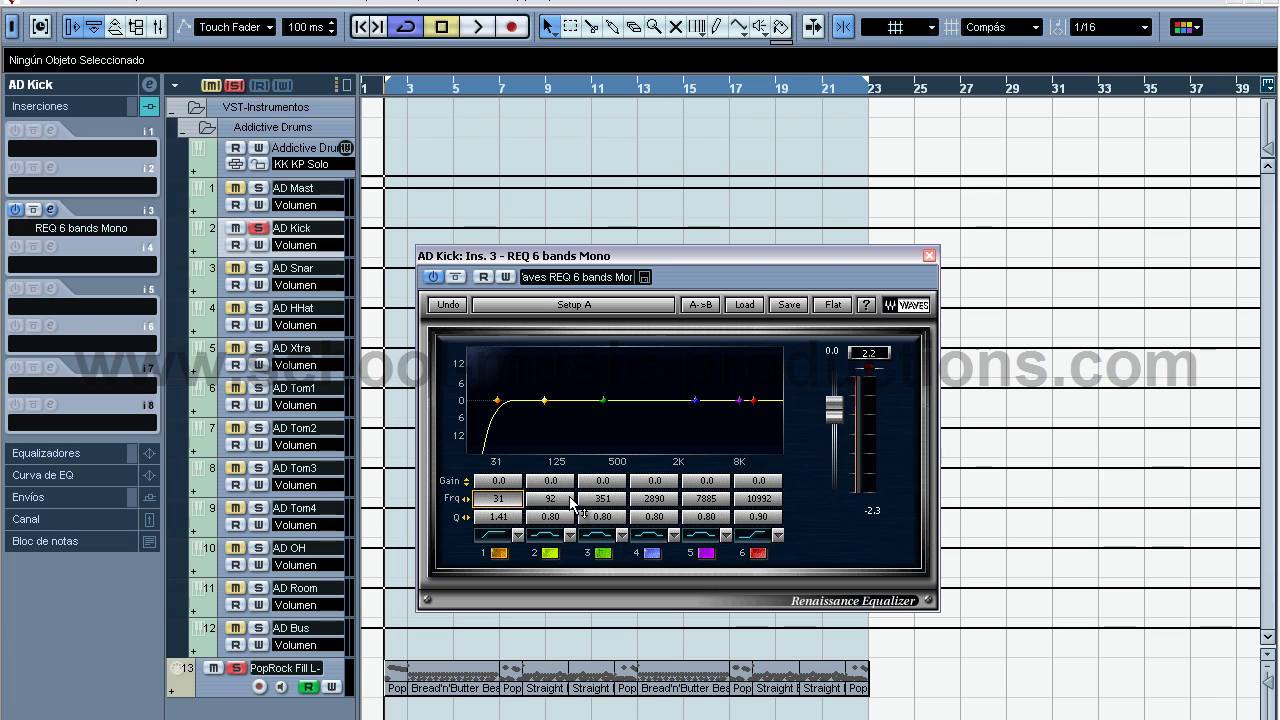
drag(549, 505, 556, 509)
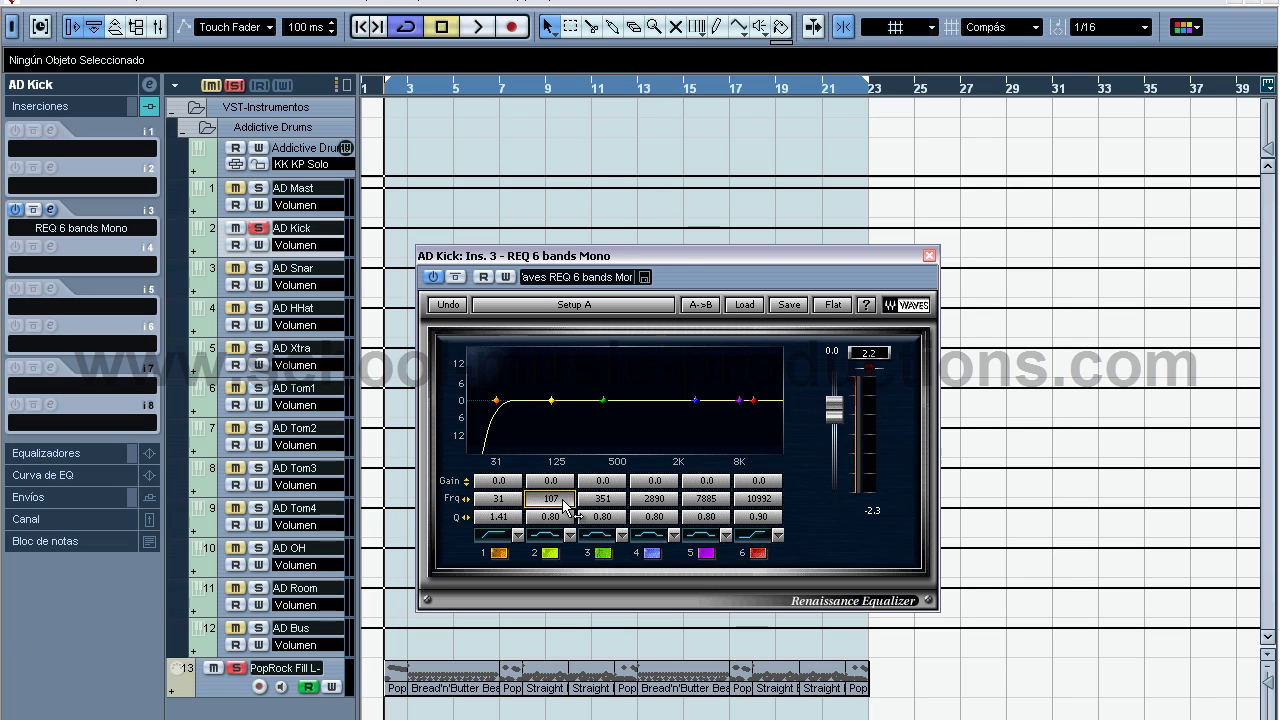
click(546, 486)
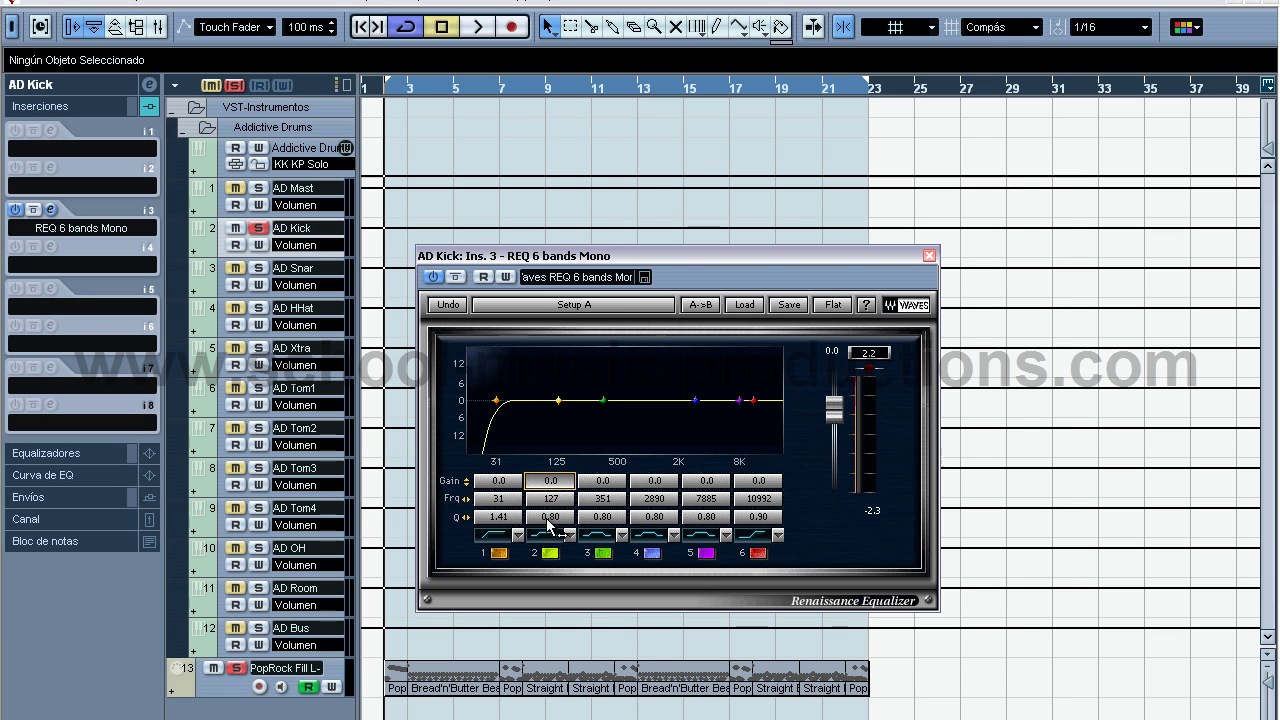
click(560, 540)
click(583, 548)
drag(545, 528, 780, 535)
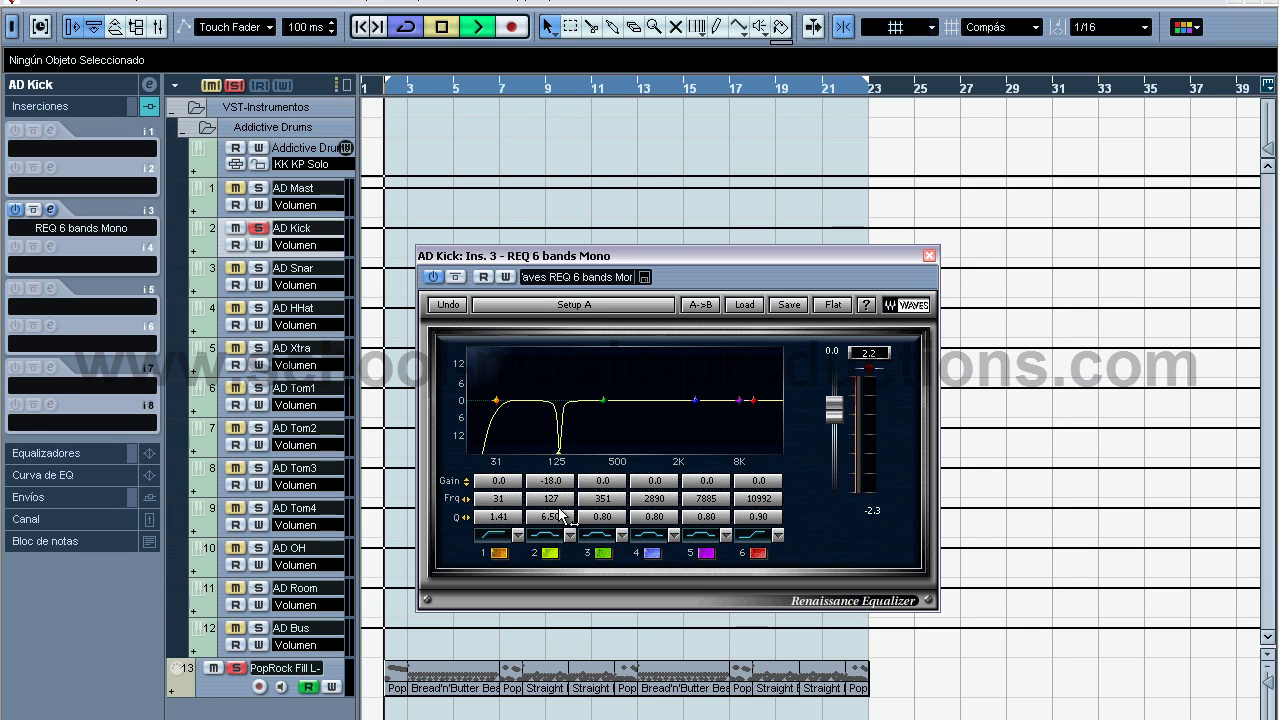
drag(556, 502, 557, 510)
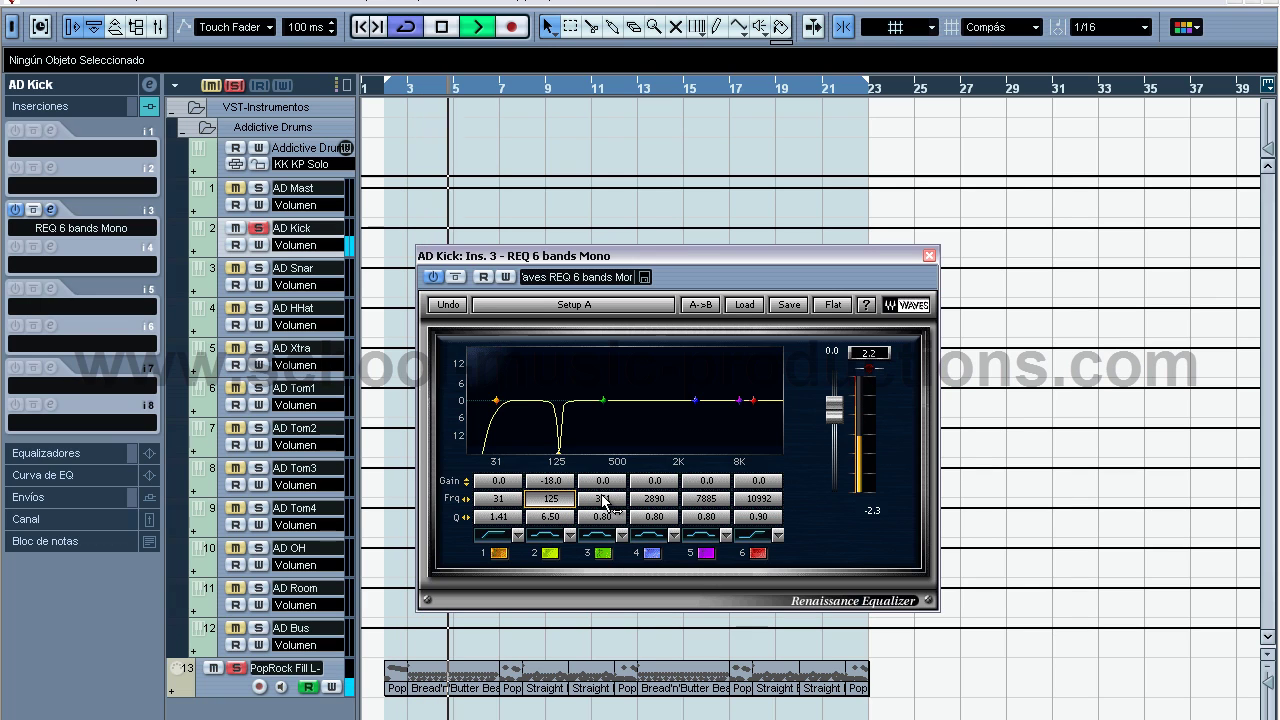
- Boost band 3 by 7.4 dB at 88 Hz with a Q of 1.95, and trim the output to -4.0 dB
mouse_move(604, 505)
mouse_down()
mouse_move(575, 512)
mouse_move(597, 510)
mouse_move(594, 434)
mouse_up()
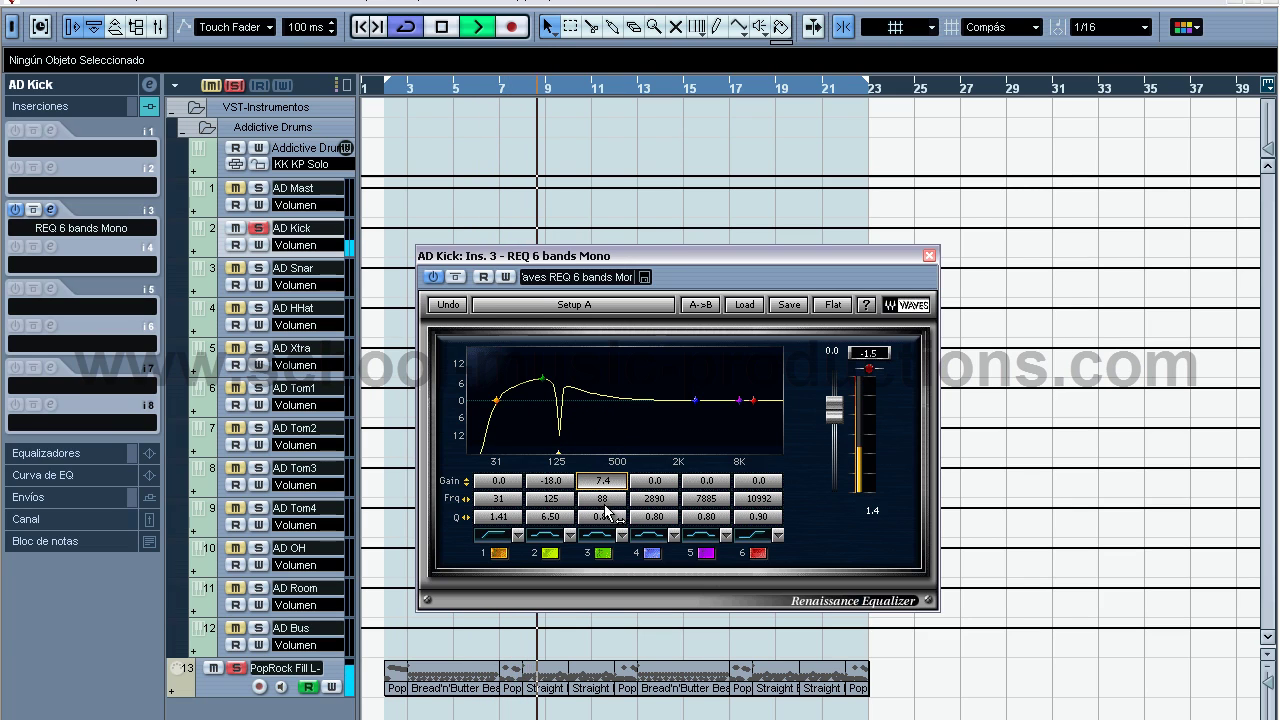
drag(608, 513, 662, 519)
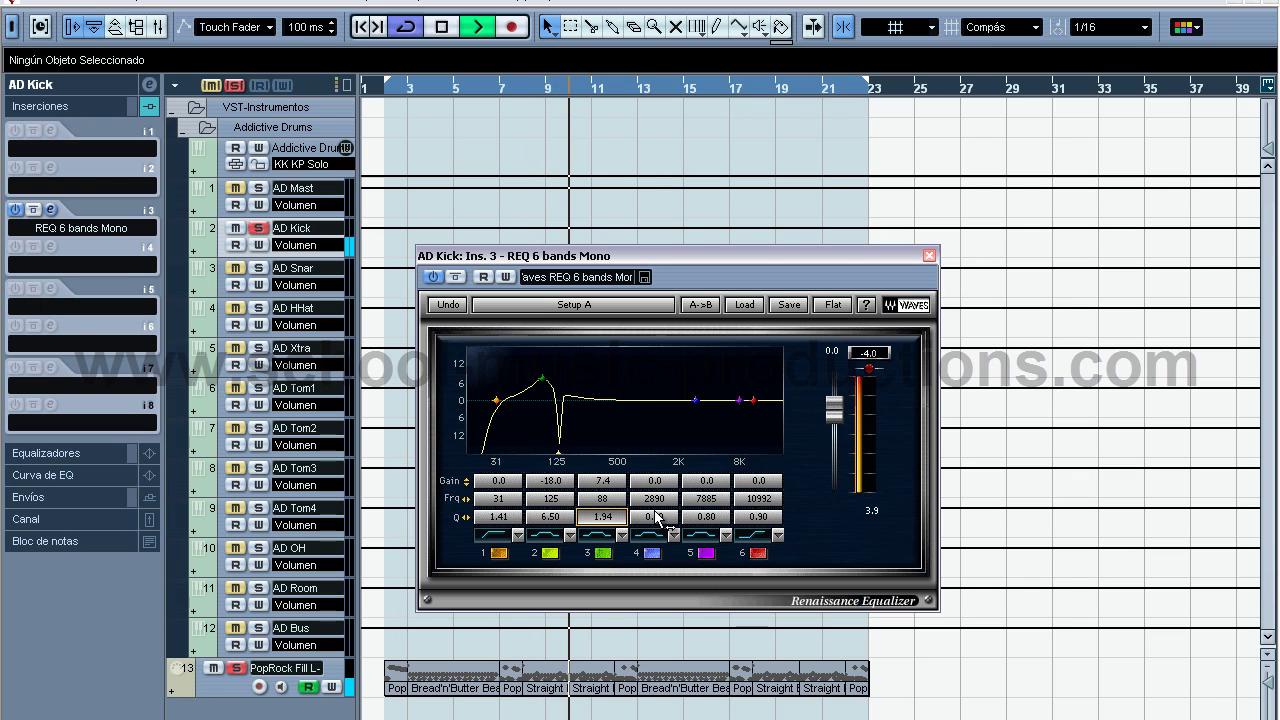
click(878, 357)
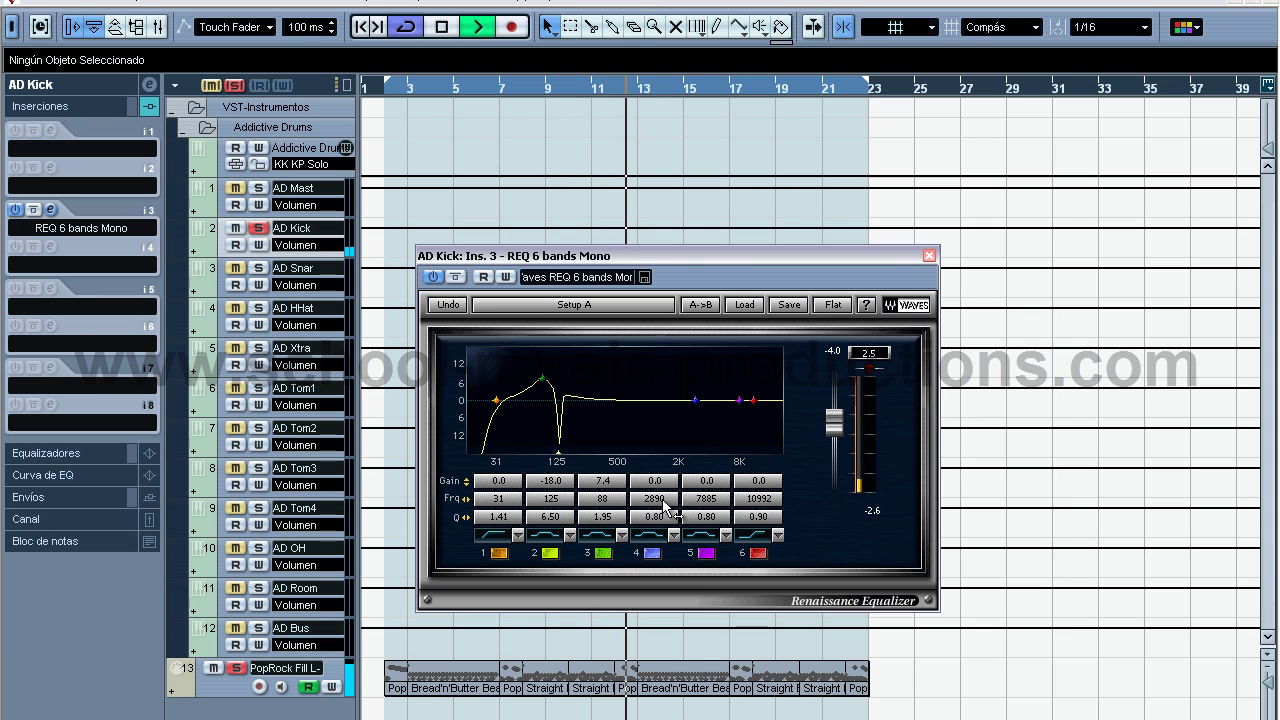
- Boost band 4 by 11.6 dB at 5187 Hz with a Q of 5.94, and set the output trim to -1.5 dB
drag(662, 498, 662, 476)
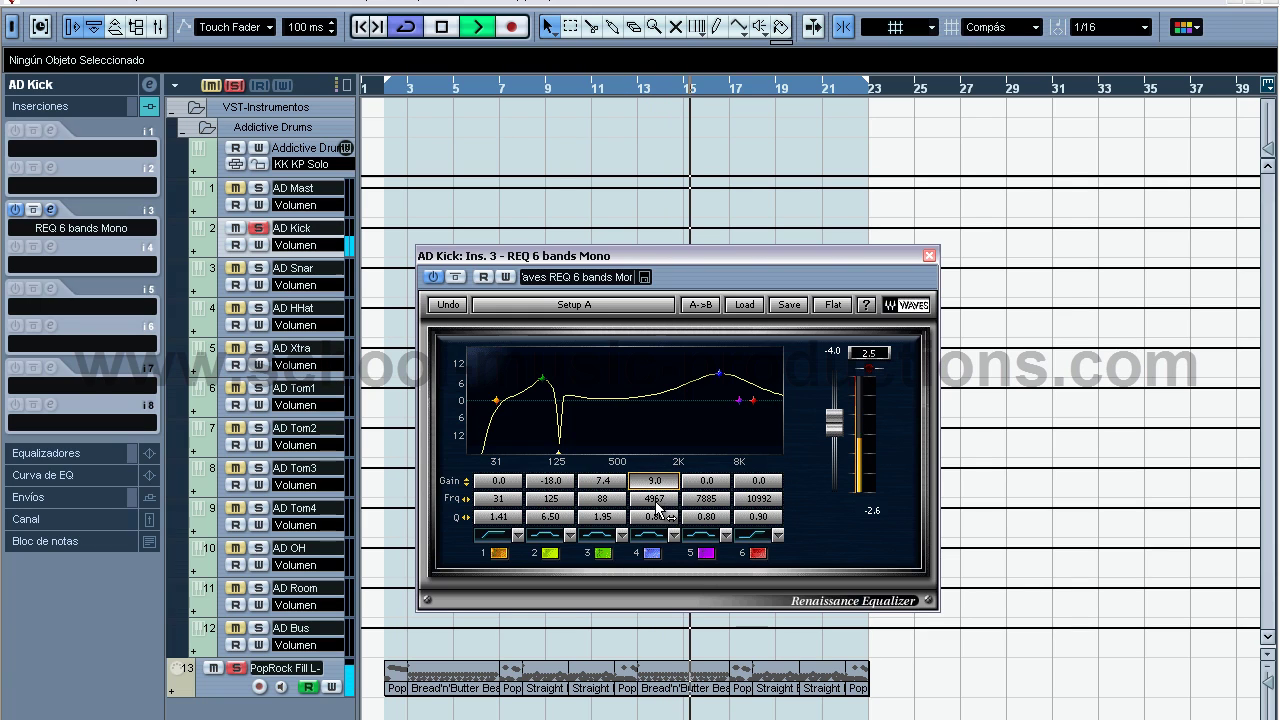
drag(656, 520, 812, 527)
click(663, 498)
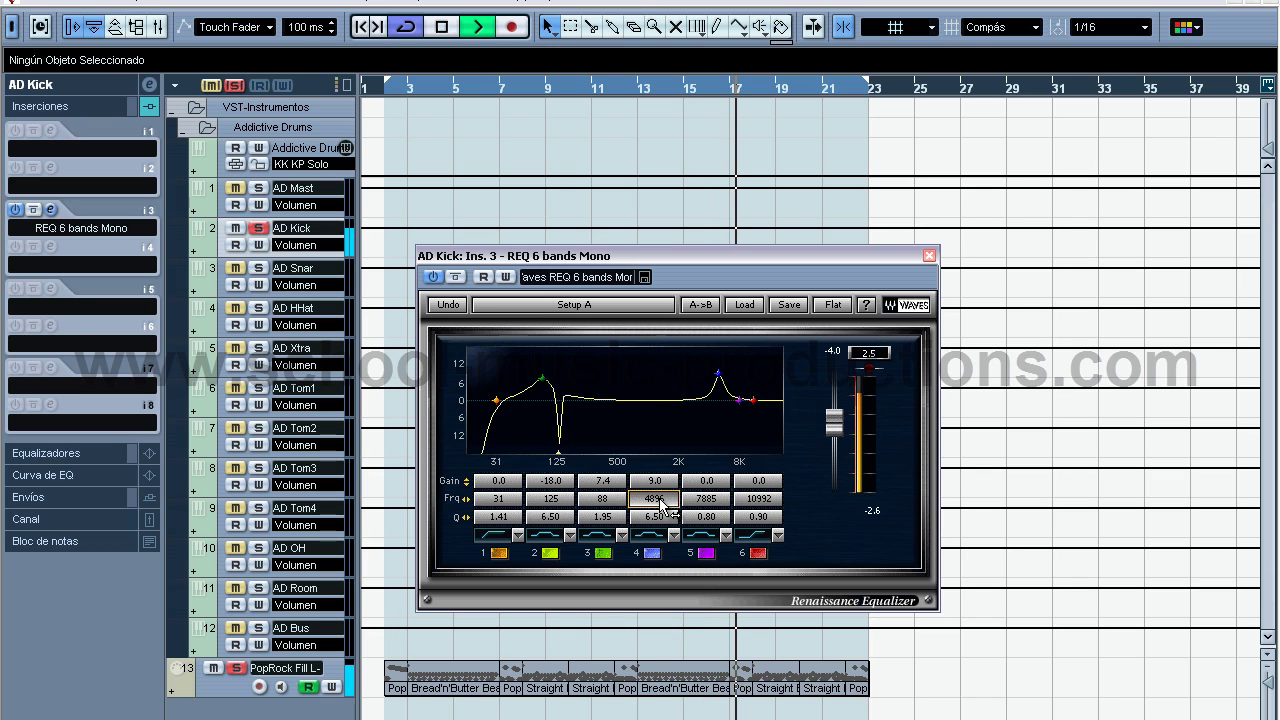
drag(663, 485, 665, 474)
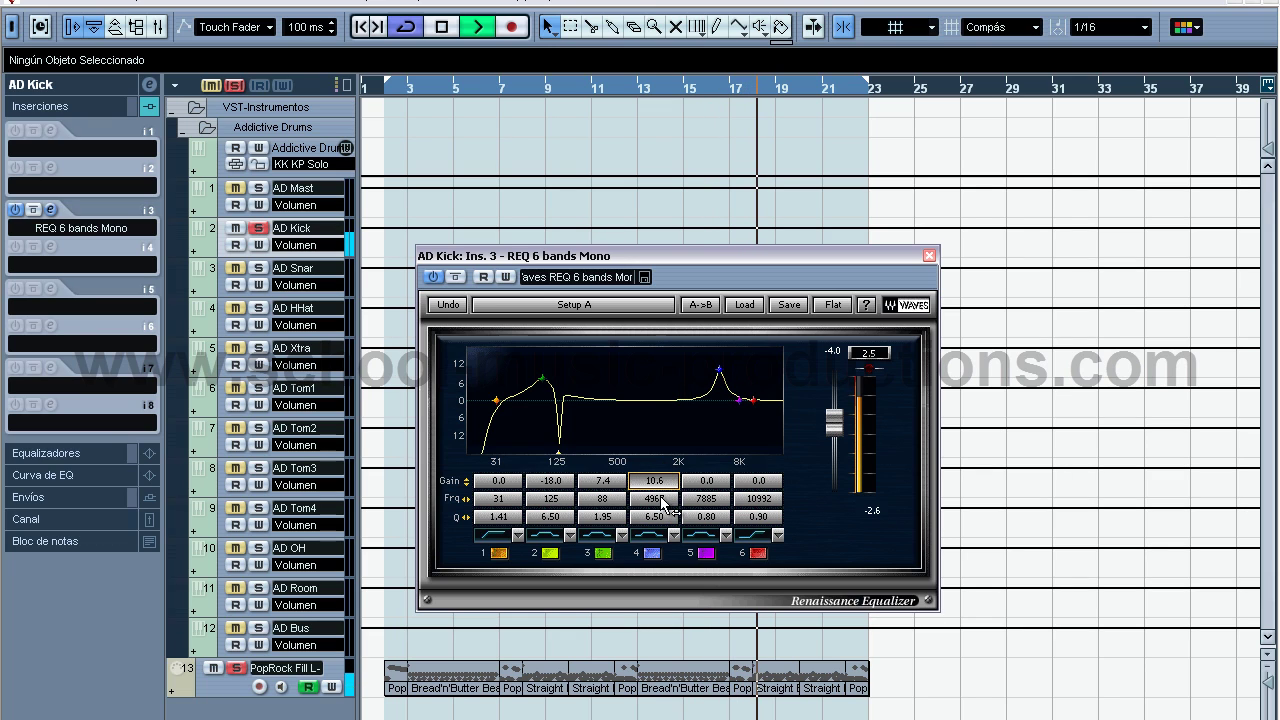
drag(655, 520, 641, 518)
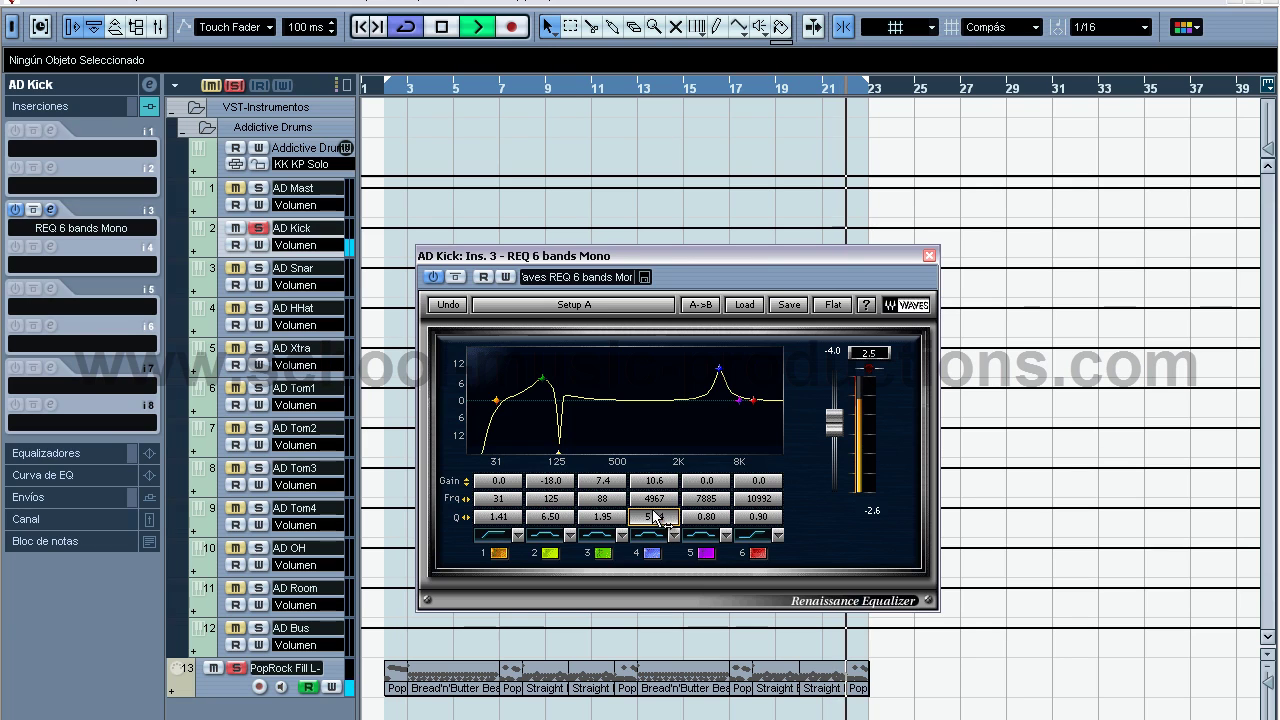
drag(650, 507, 656, 508)
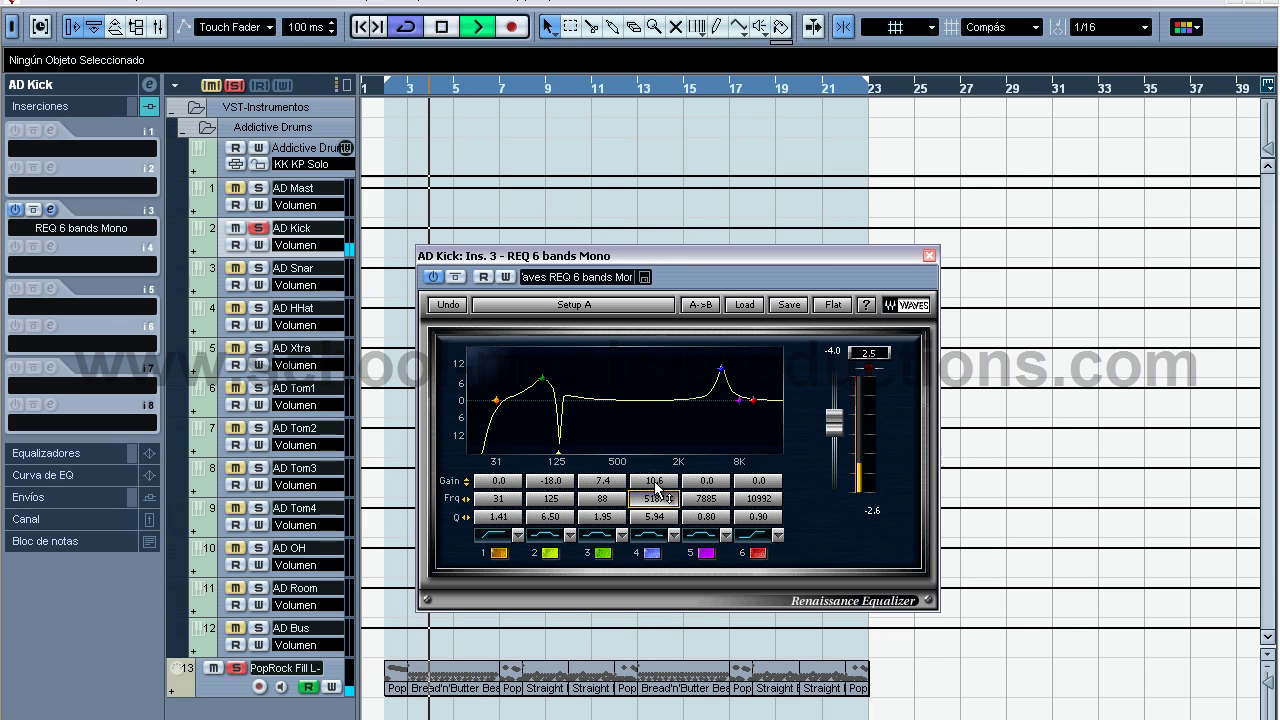
drag(658, 488, 659, 486)
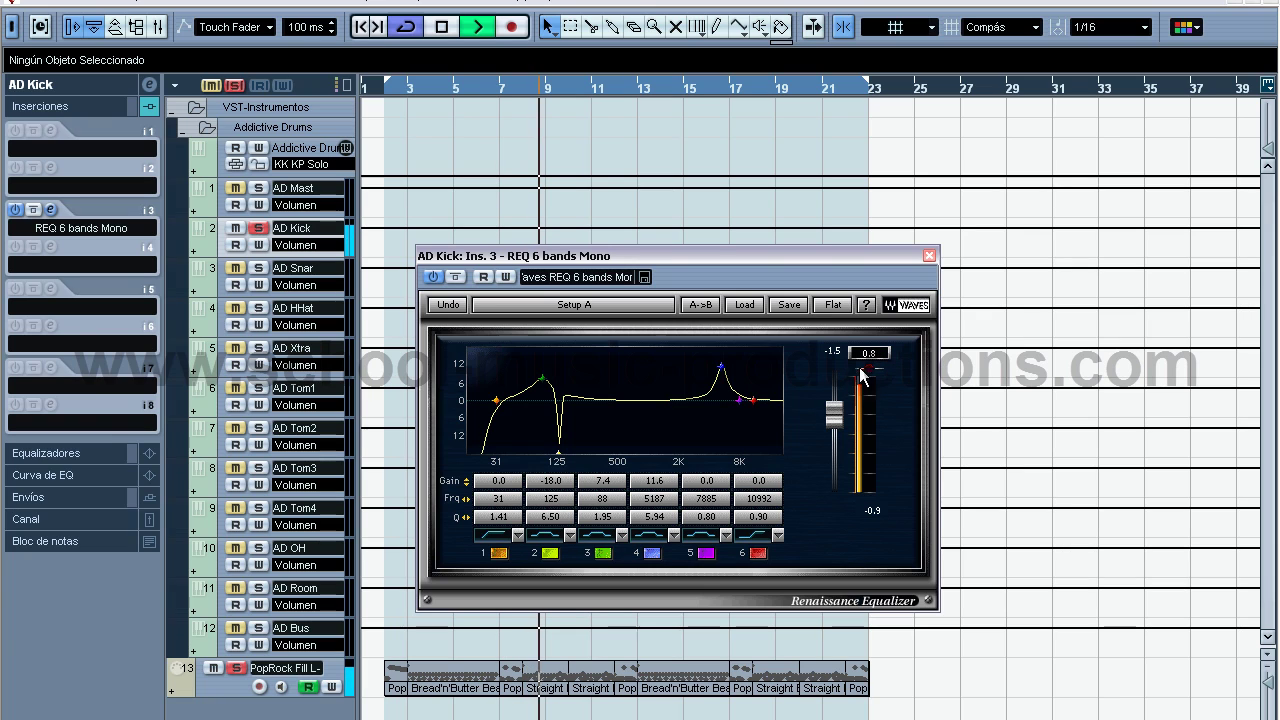
- Compare the soloed kick with its equalizer bypassed and active, and stop playback
click(458, 278)
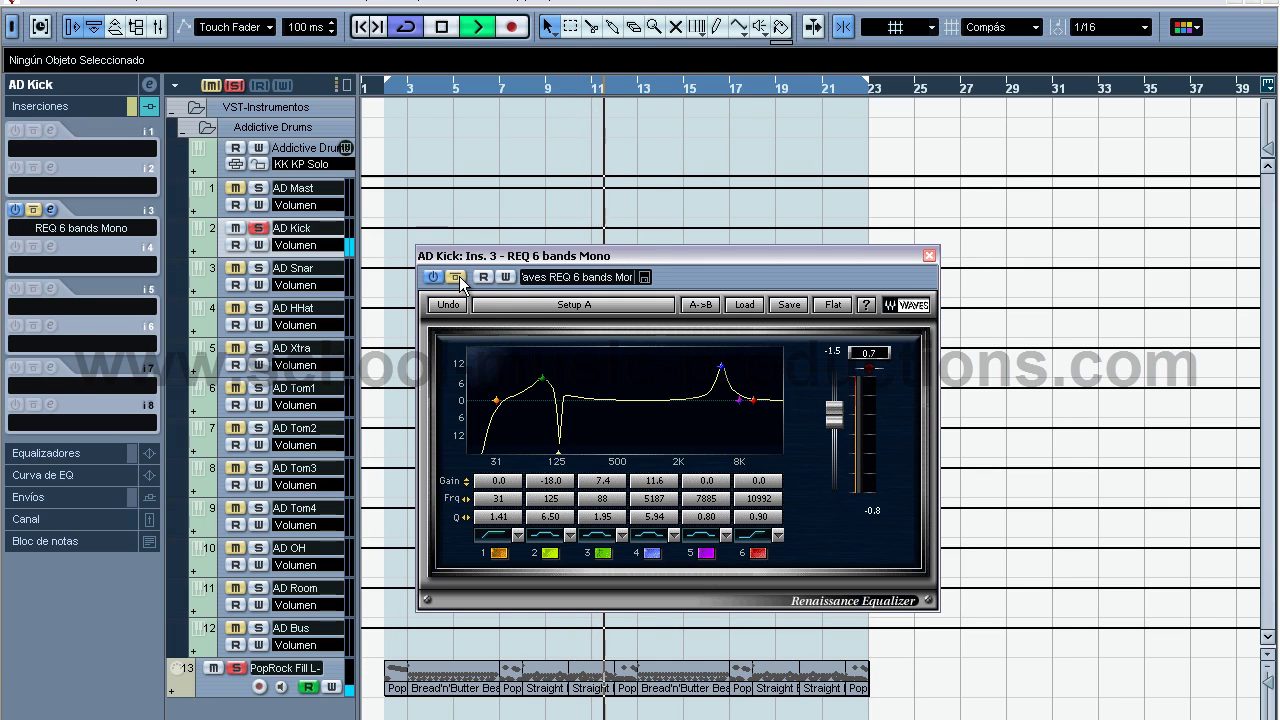
click(456, 278)
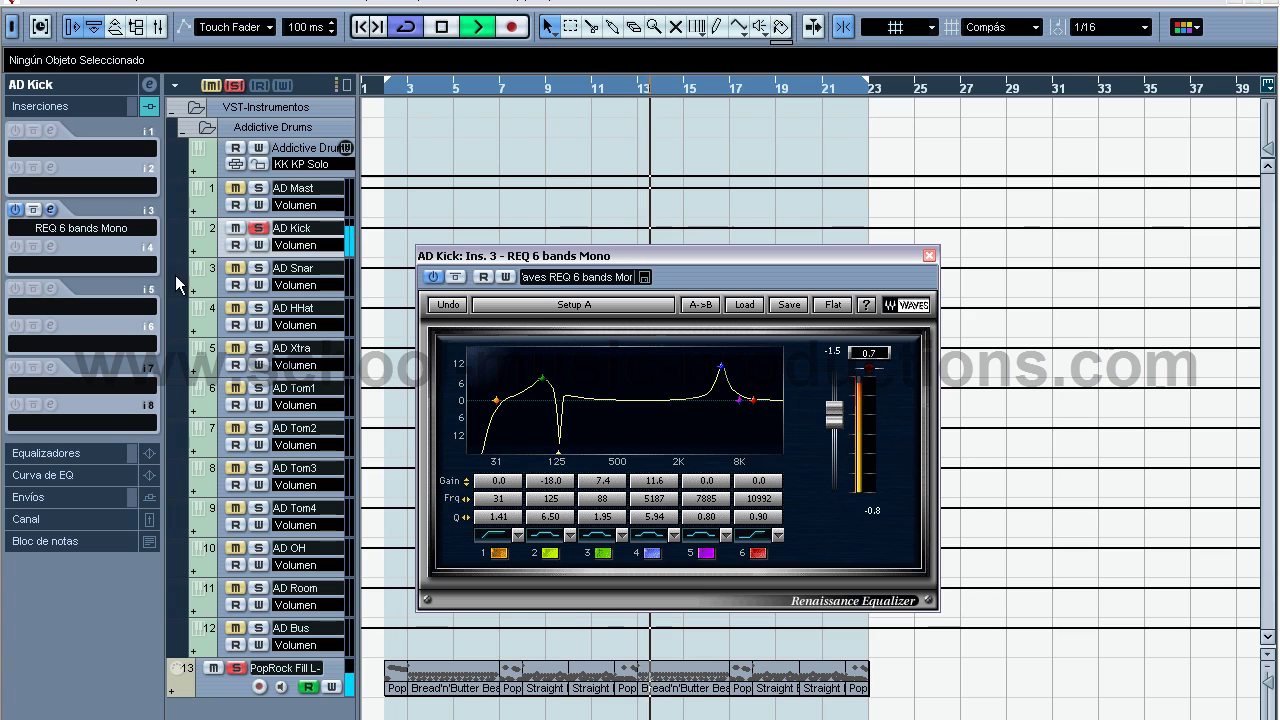
key(space)
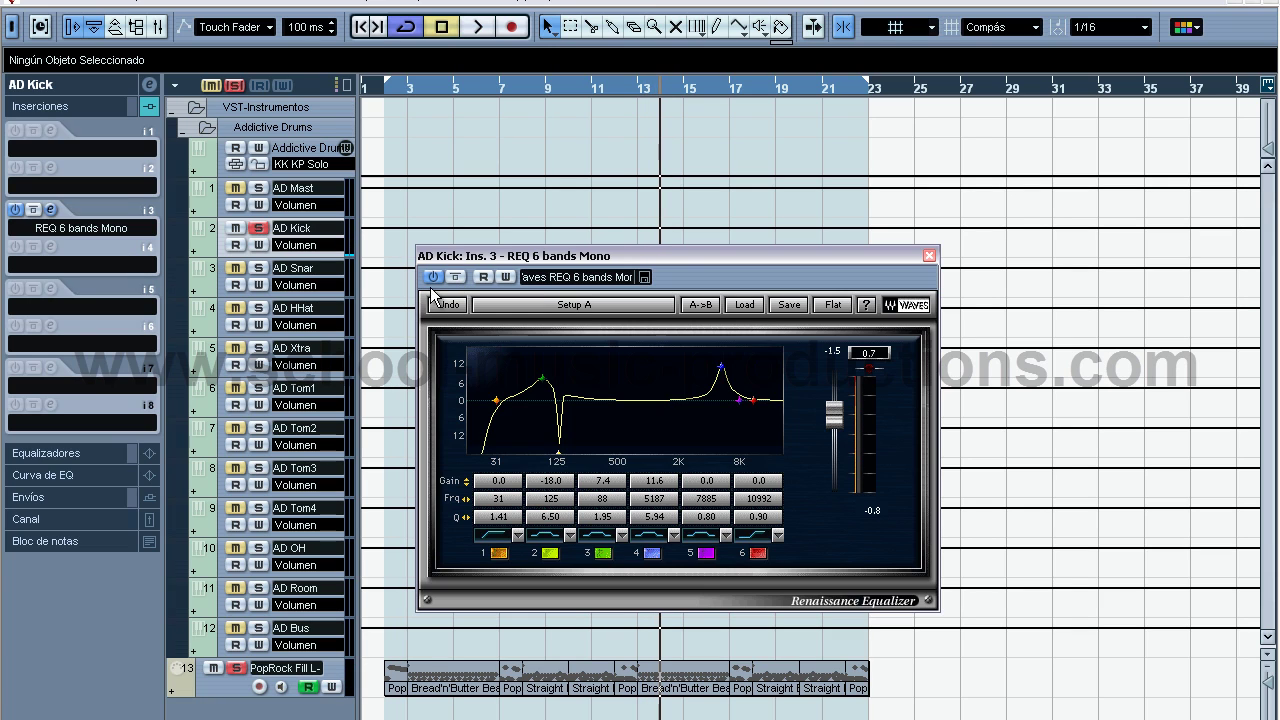
- Insert RComp Mono in AD Kick's fourth insert slot and, with the kick playing, lower its threshold to -7.6 dB
click(55, 269)
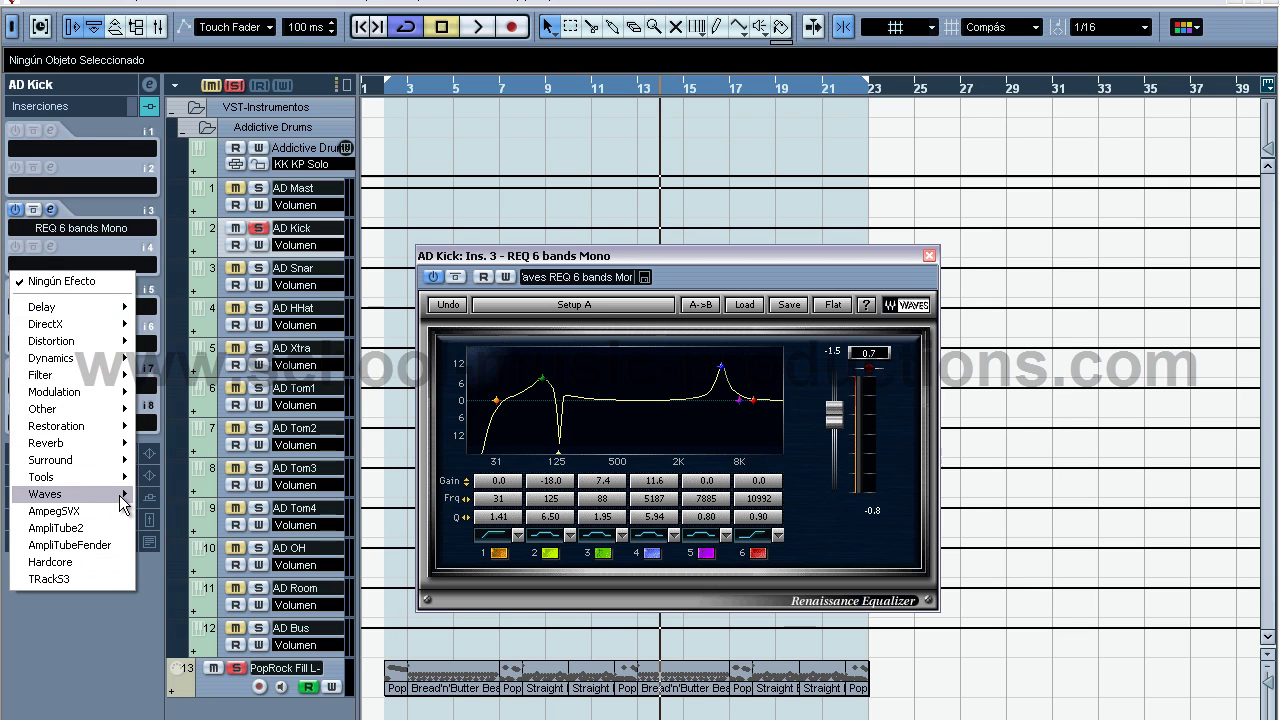
mouse_move(121, 495)
mouse_move(213, 497)
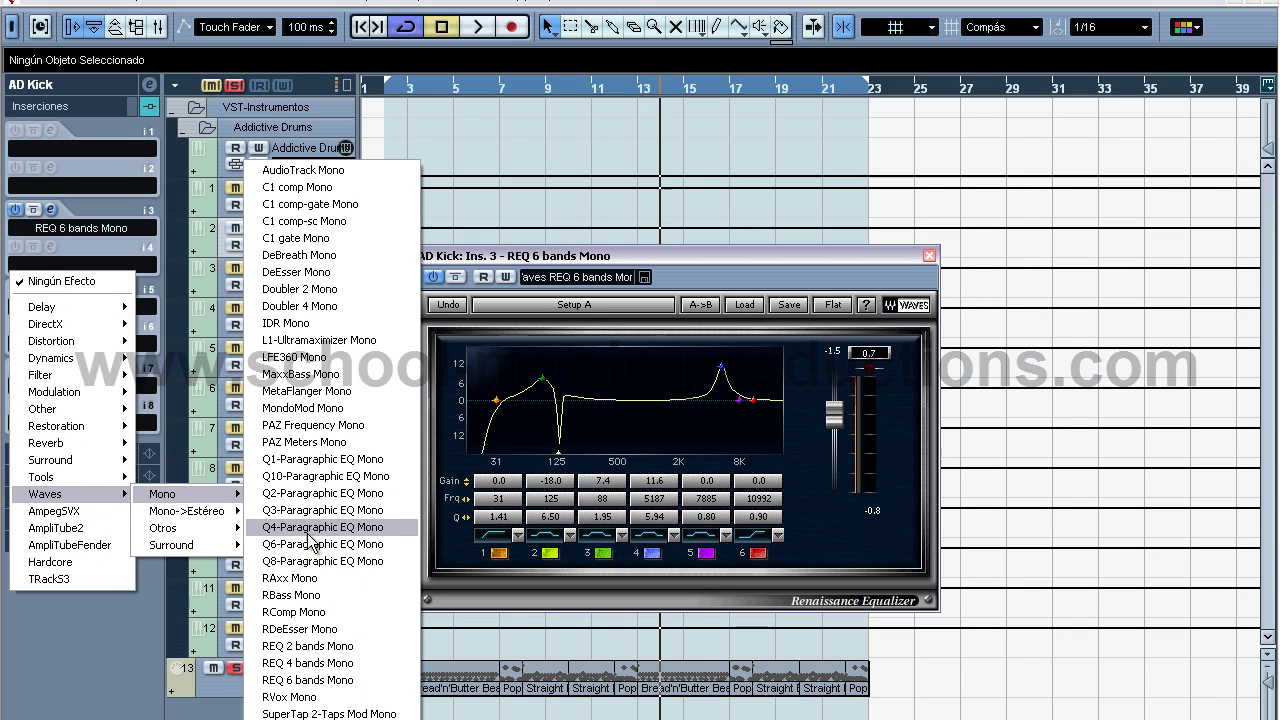
click(321, 620)
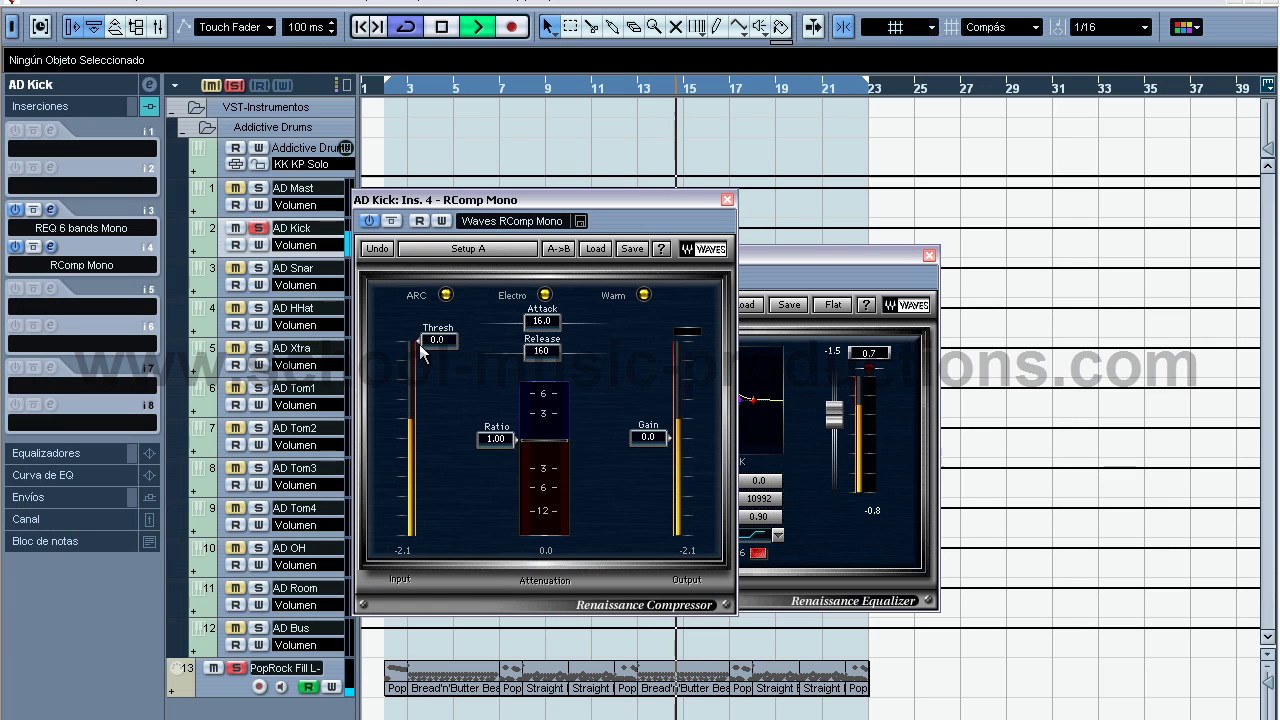
drag(419, 344, 435, 377)
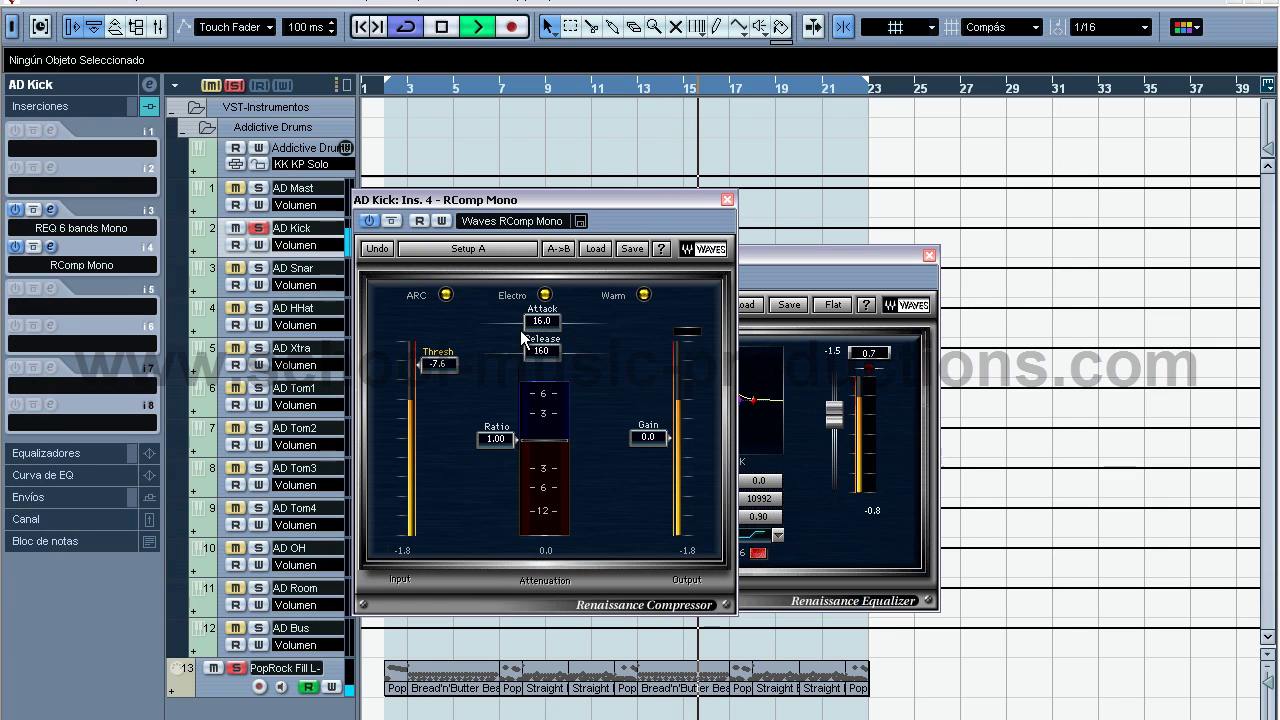
- Load RComp's Drums preset for the kick, and adjust its threshold to -7.7 dB, ratio to 3.18 and gain to 5.3 dB
click(603, 249)
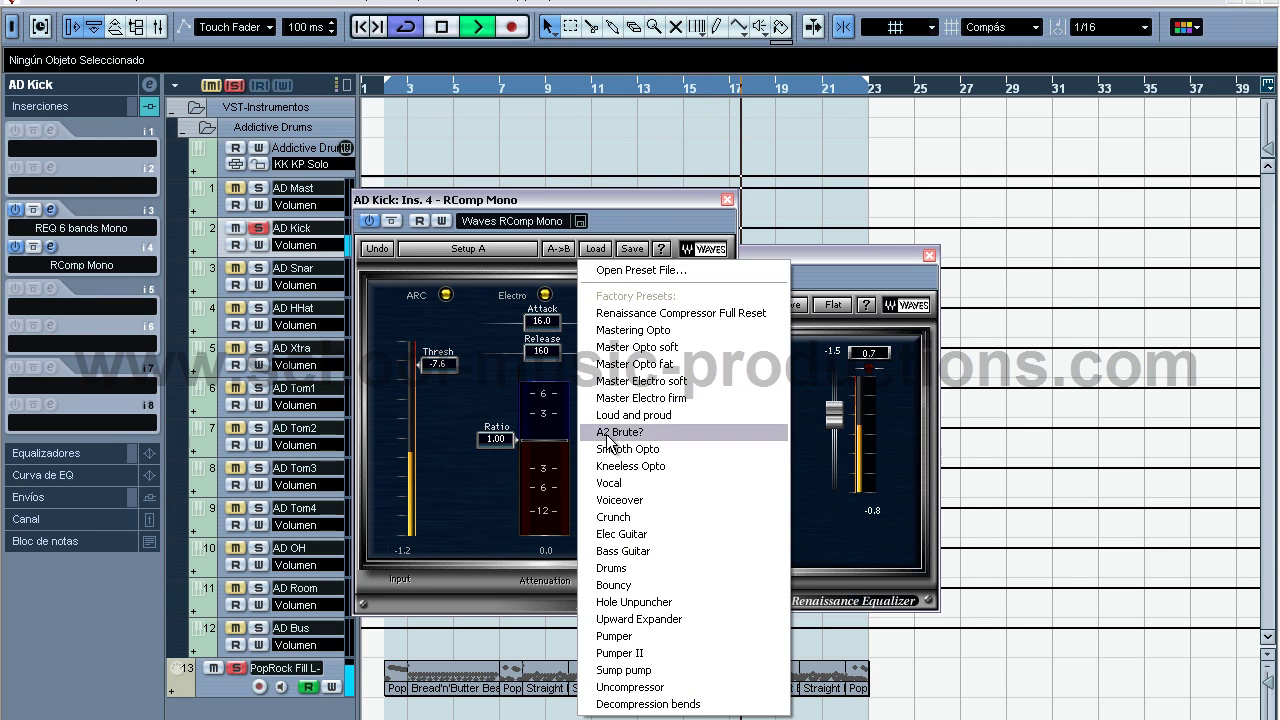
click(636, 569)
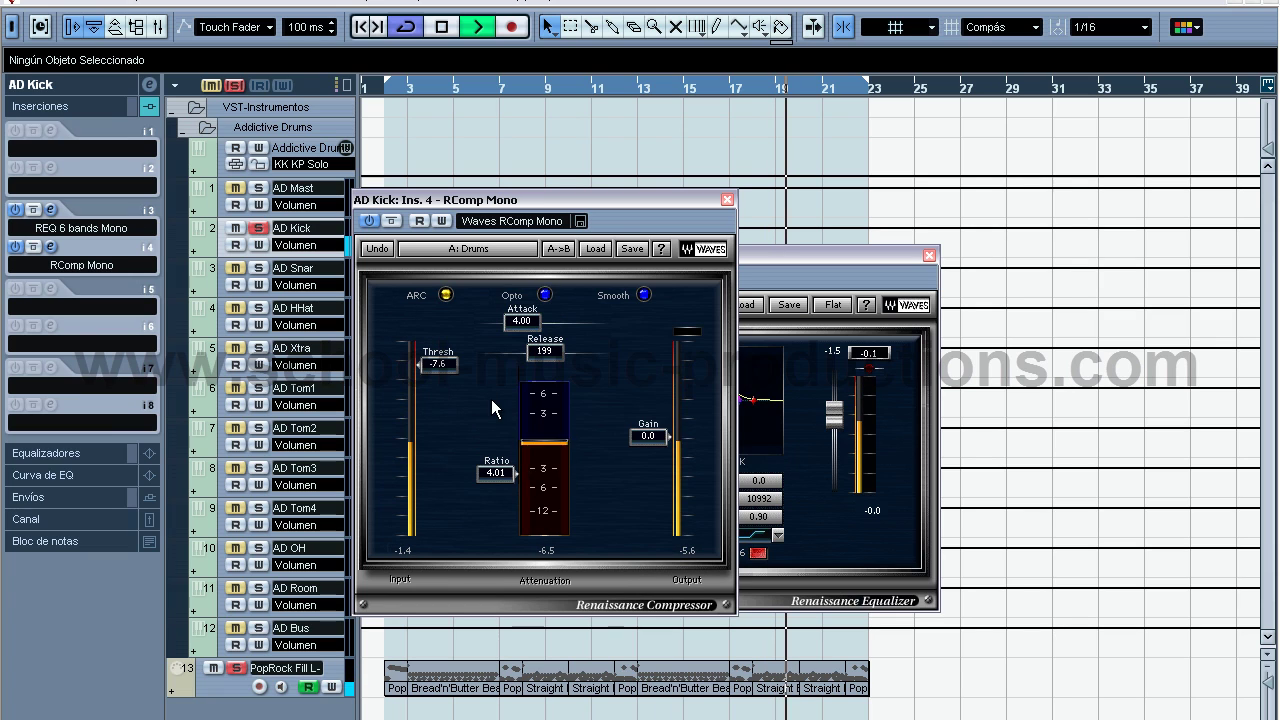
drag(641, 431, 638, 424)
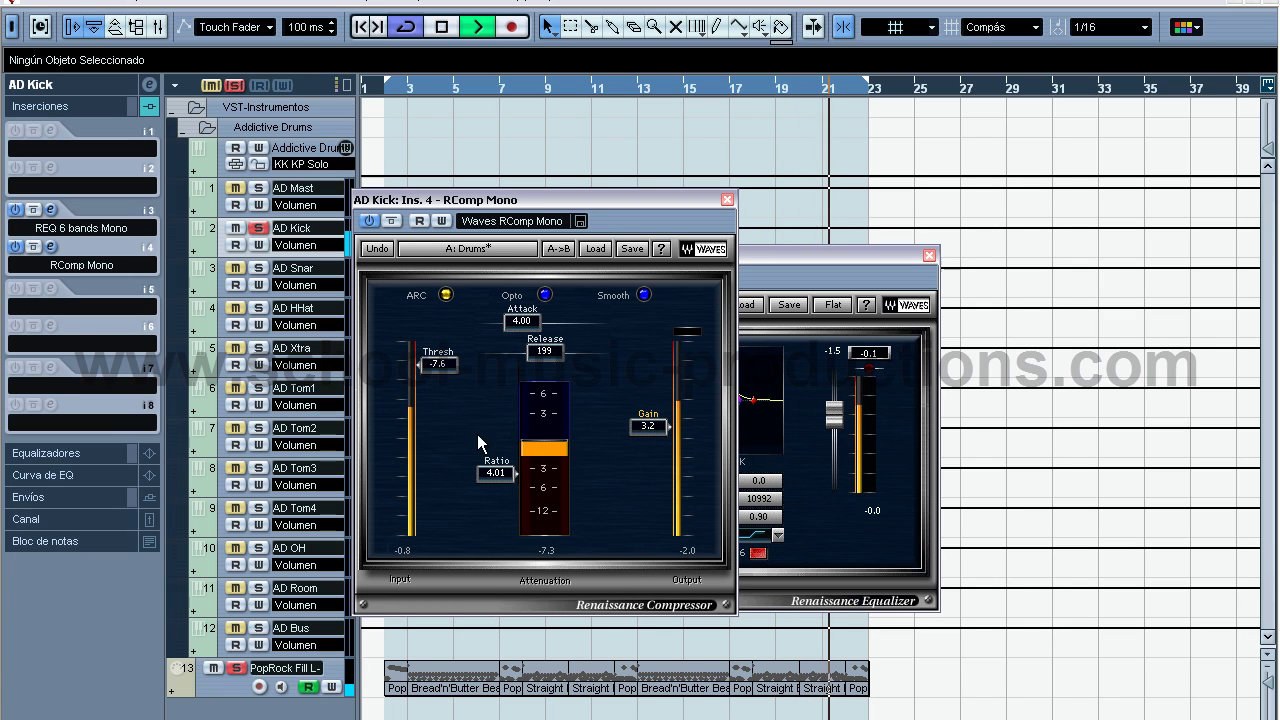
drag(442, 367, 443, 368)
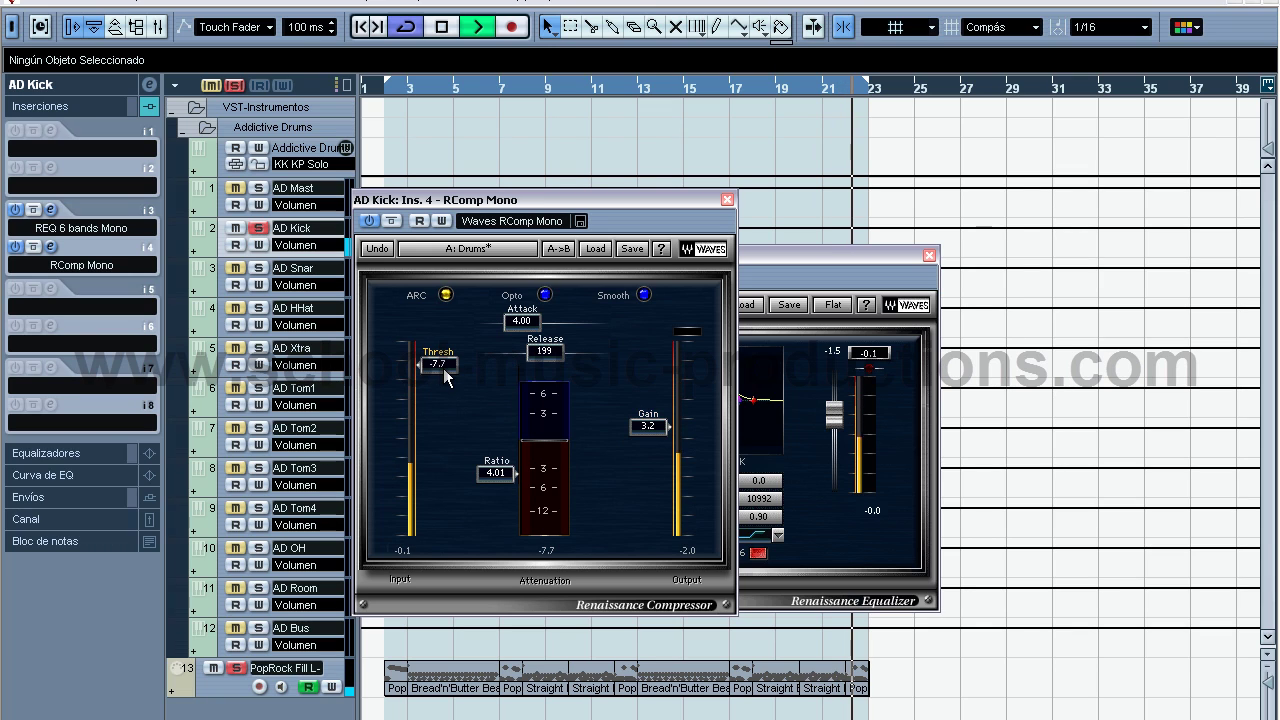
drag(498, 482, 502, 467)
mouse_move(640, 427)
mouse_down()
mouse_move(640, 411)
mouse_move(638, 430)
mouse_up()
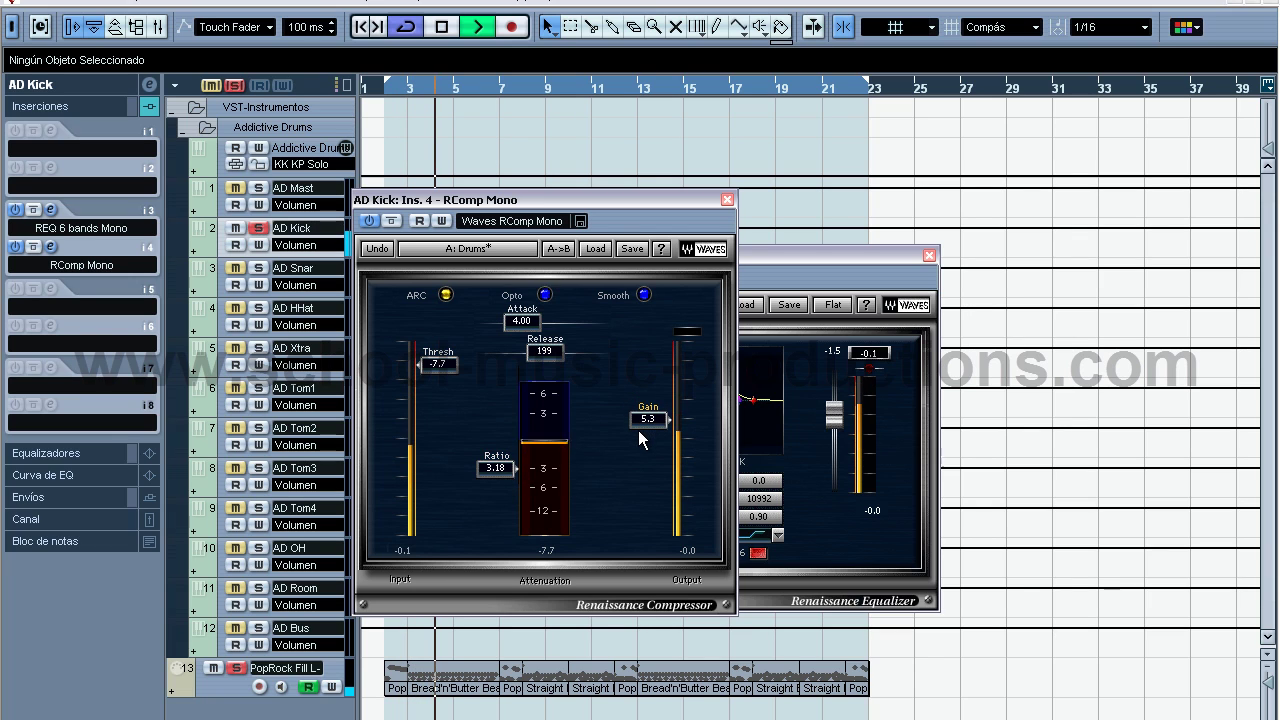
click(728, 200)
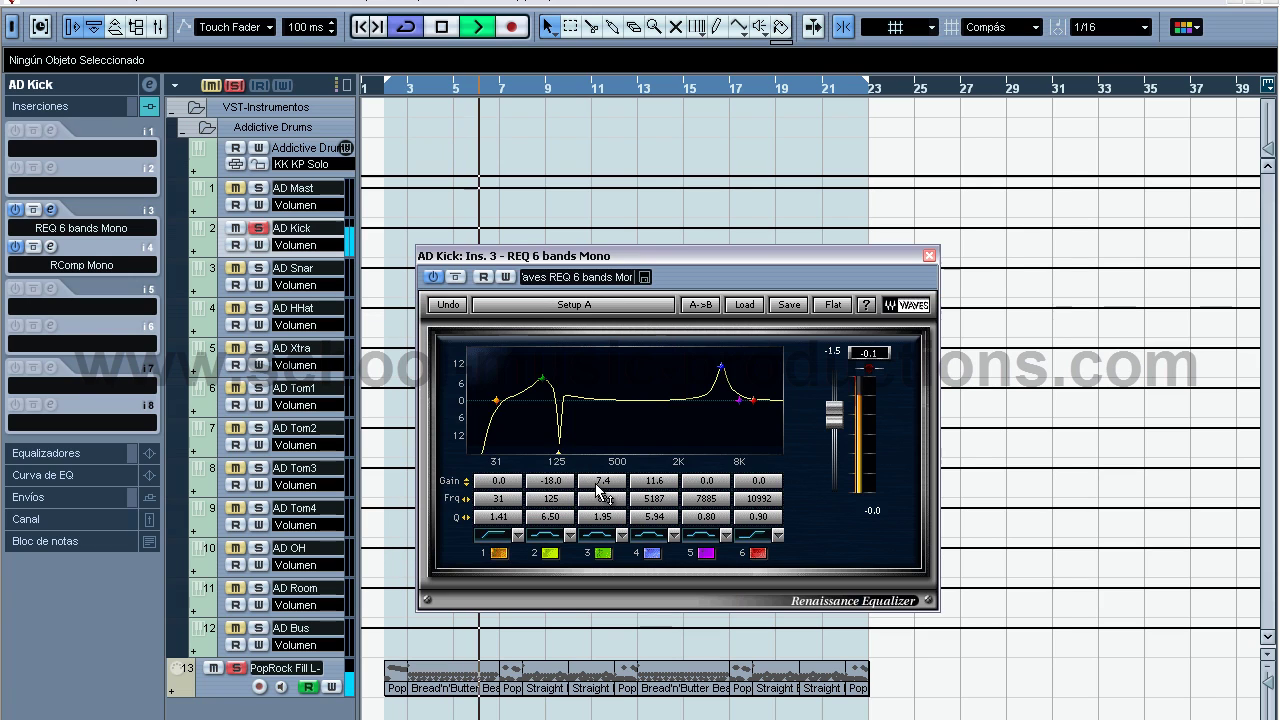
- Lower the kick equalizer's band 3 gain to 5.5 dB, and compare the soloed kick with its inserts bypassed and active
drag(590, 489, 606, 516)
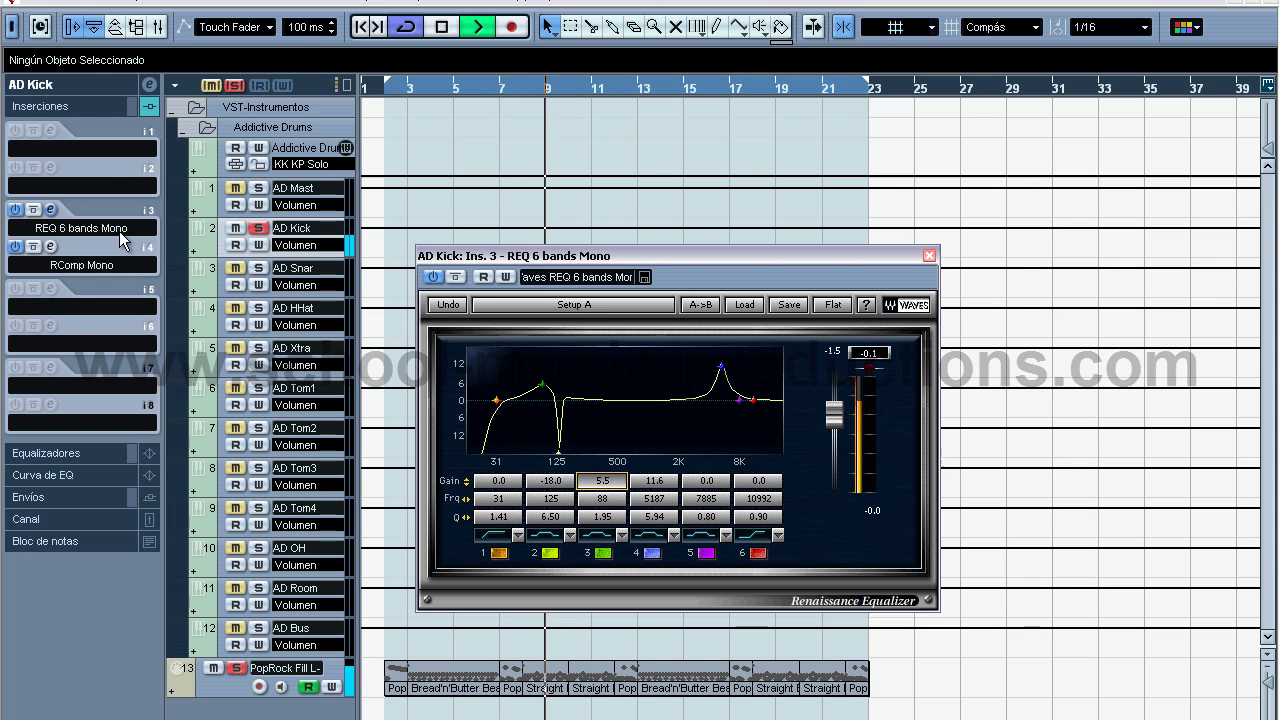
click(132, 107)
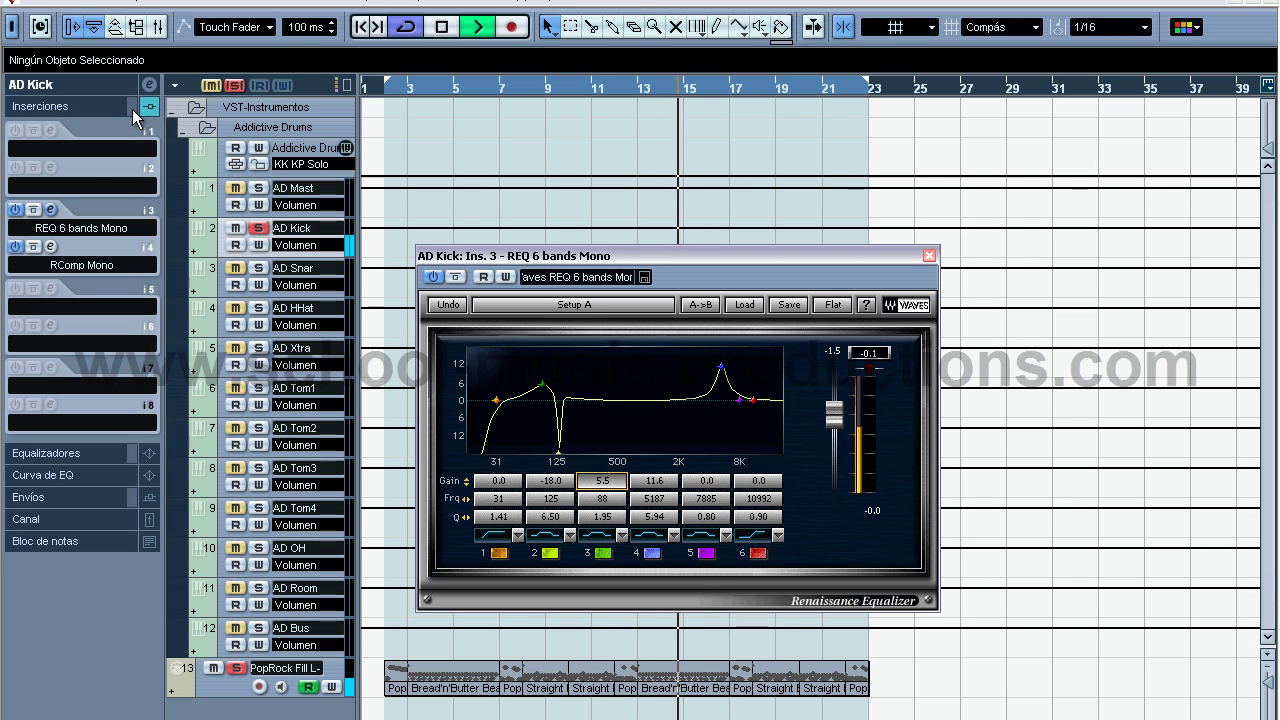
- Unsolo all tracks, bypass the inserts on AD Kick and AD OH to hear the unprocessed kit, and stop playback
click(234, 85)
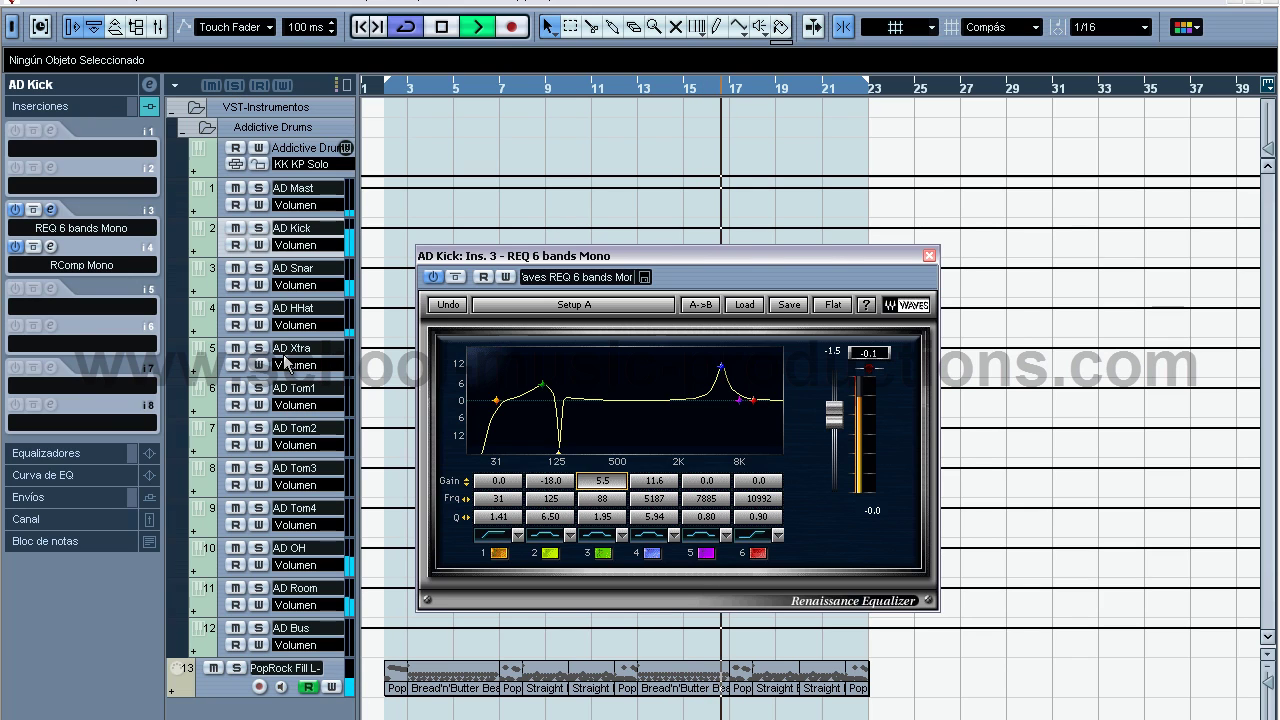
click(130, 106)
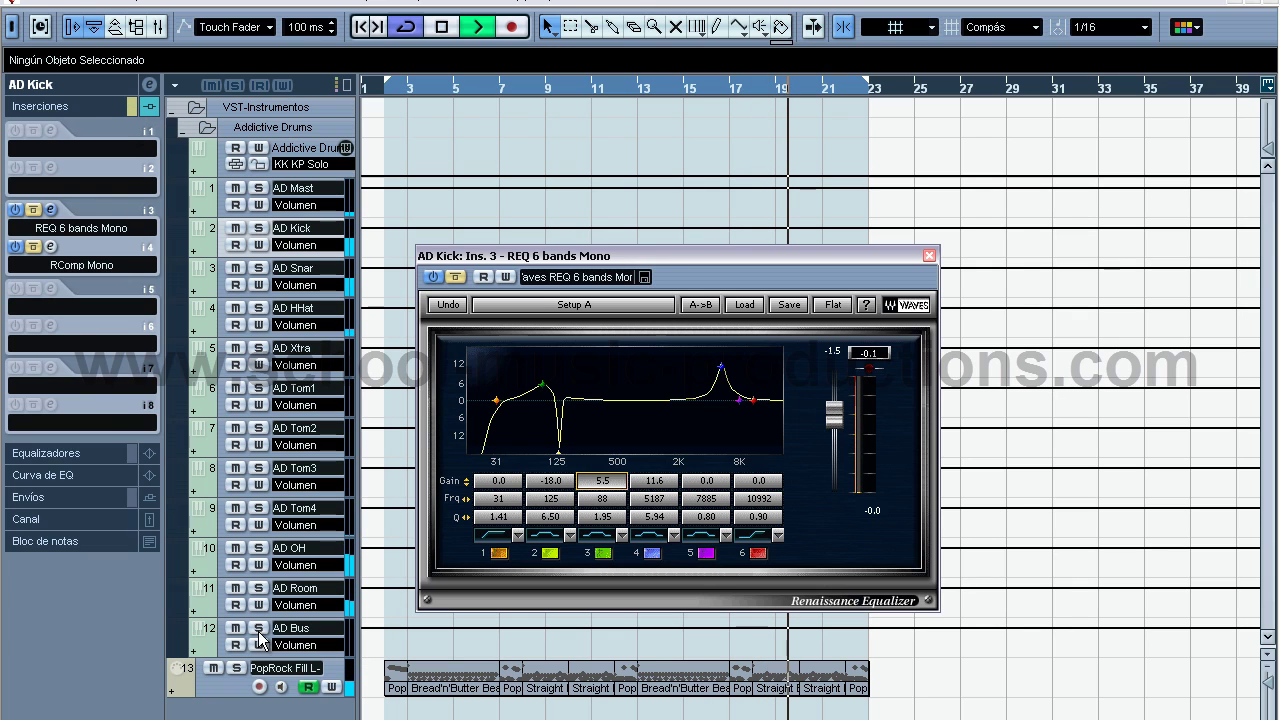
click(207, 558)
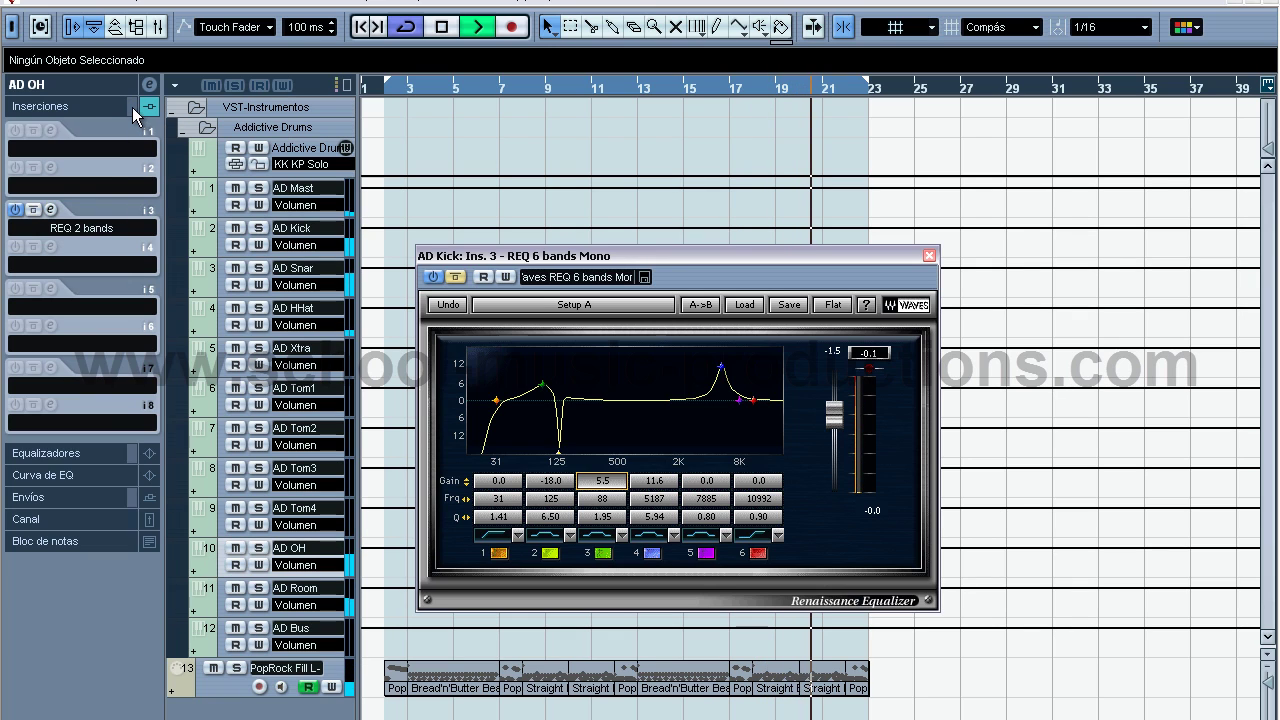
click(131, 106)
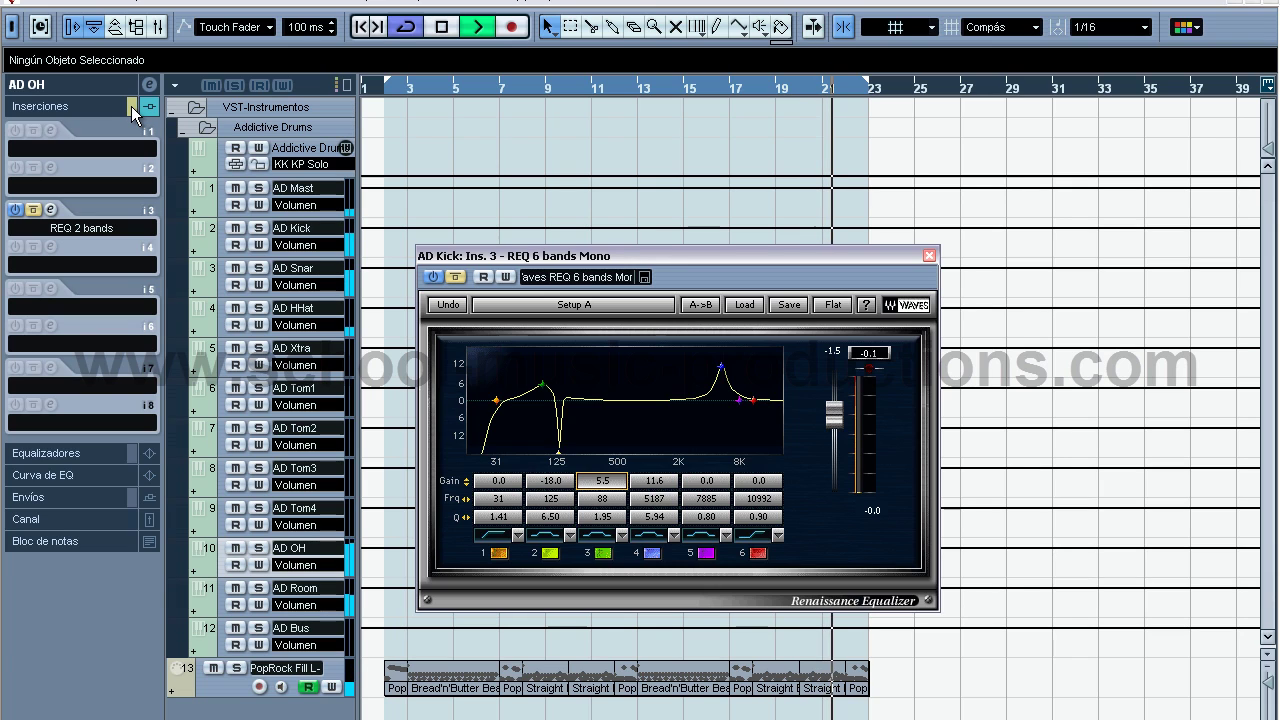
key(space)
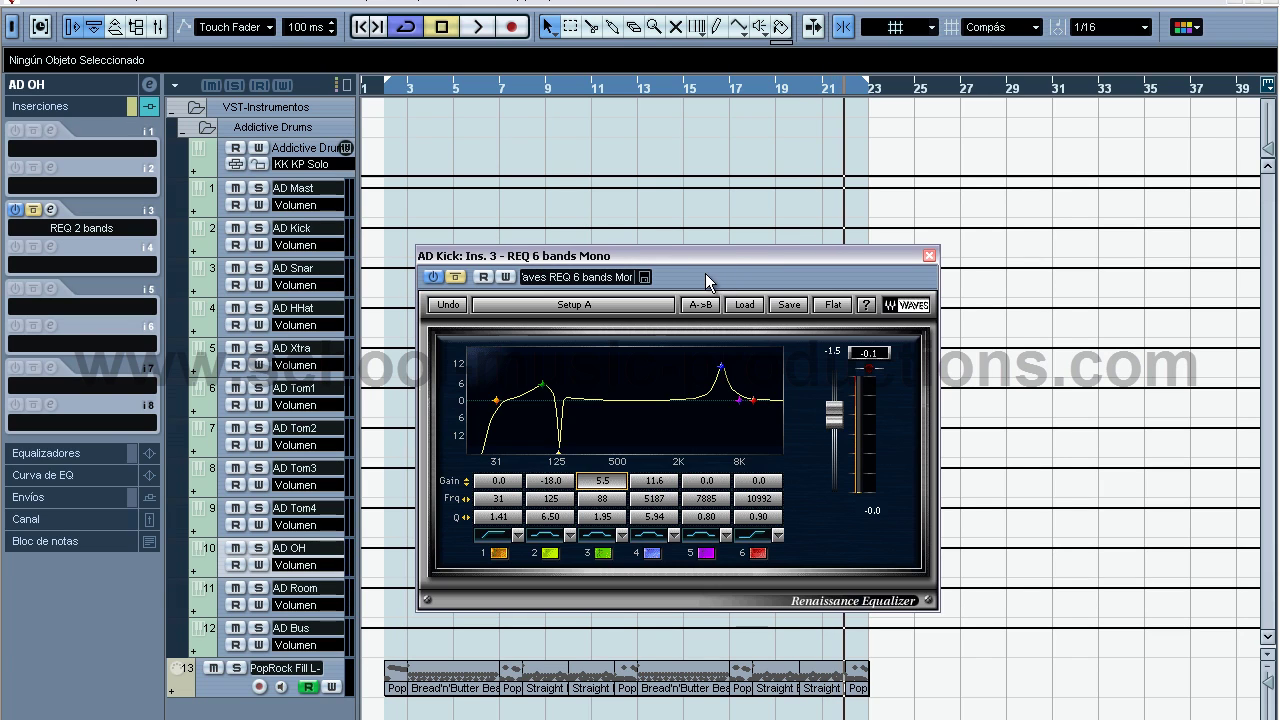
- Close the kick's equalizer window and select the AD Kick track to show its inserts
drag(696, 255, 661, 252)
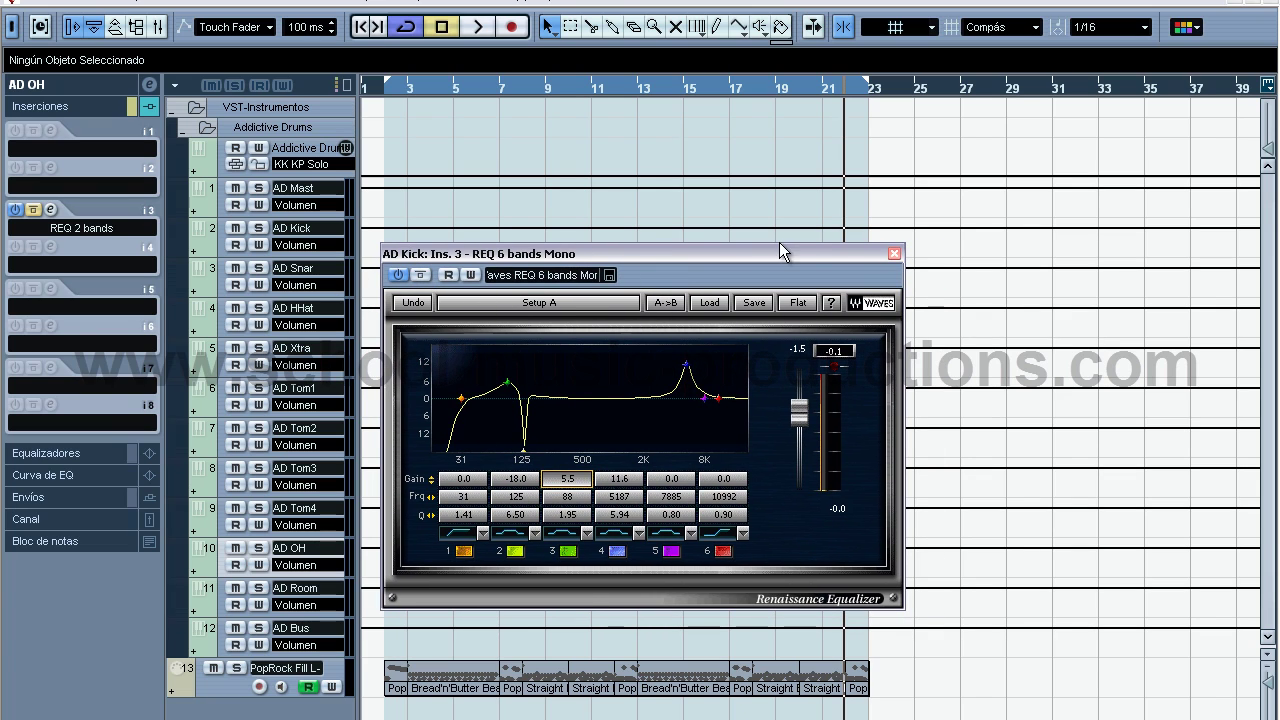
click(895, 254)
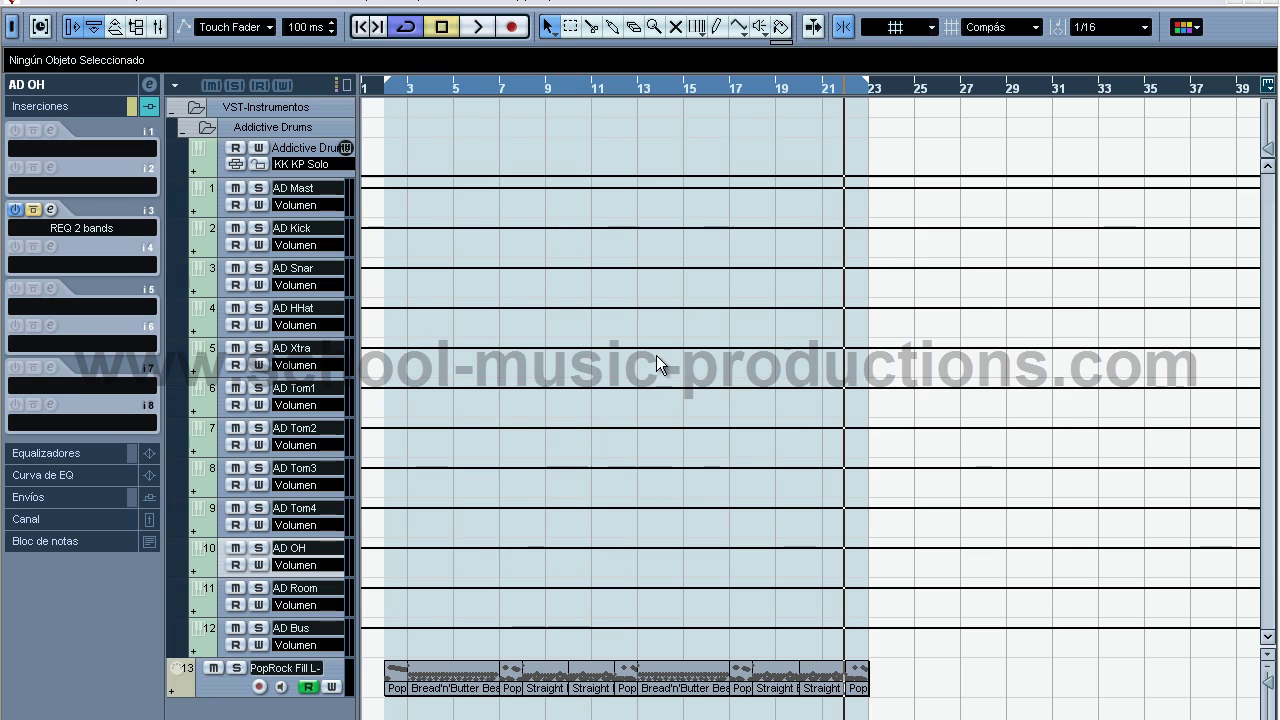
click(205, 213)
click(217, 239)
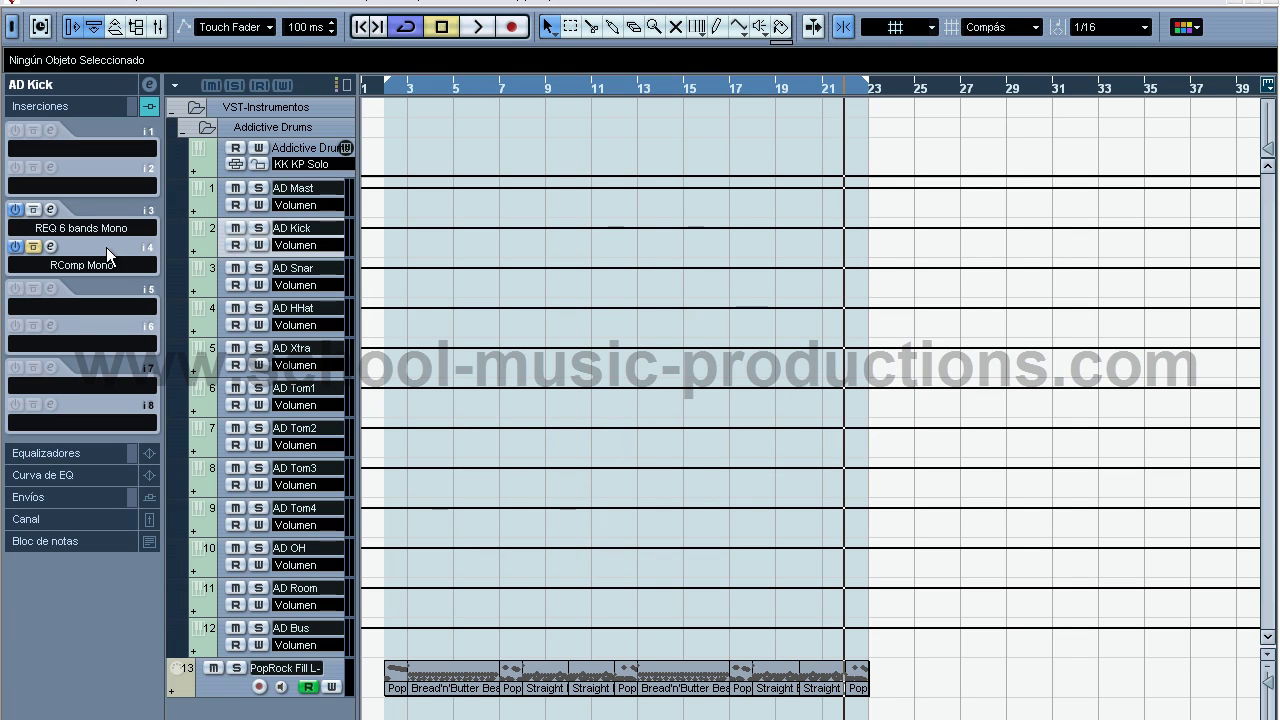